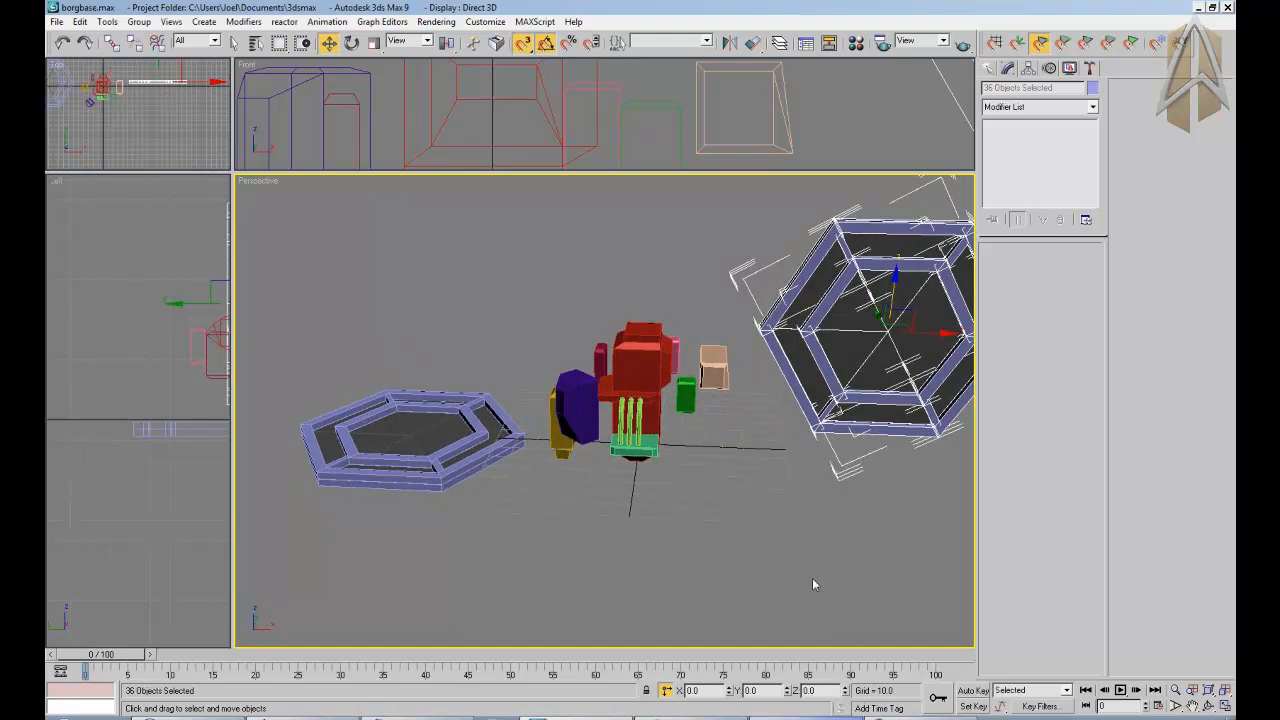
Move the selected upright hexagonal frame along X and Z so it sits closer to the central structure, above the peach block.
{"action": "left_click_drag", "start_coordinate": [846, 691], "coordinate": [745, 22]}
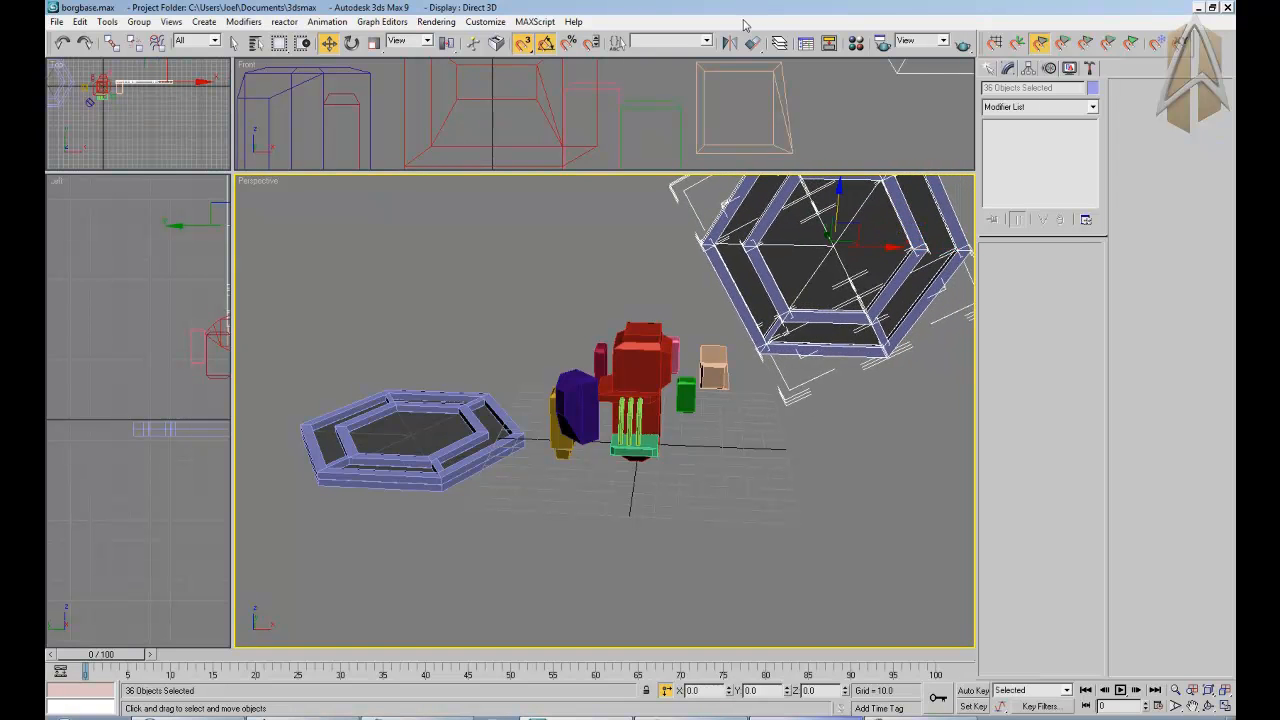
{"action": "middle_click_drag", "start_coordinate": [842, 372], "coordinate": [783, 387], "text": "alt"}
{"action": "scroll", "coordinate": [838, 323], "scroll_direction": "down", "scroll_amount": 1}
{"action": "scroll", "coordinate": [838, 323], "scroll_direction": "up", "scroll_amount": 4}
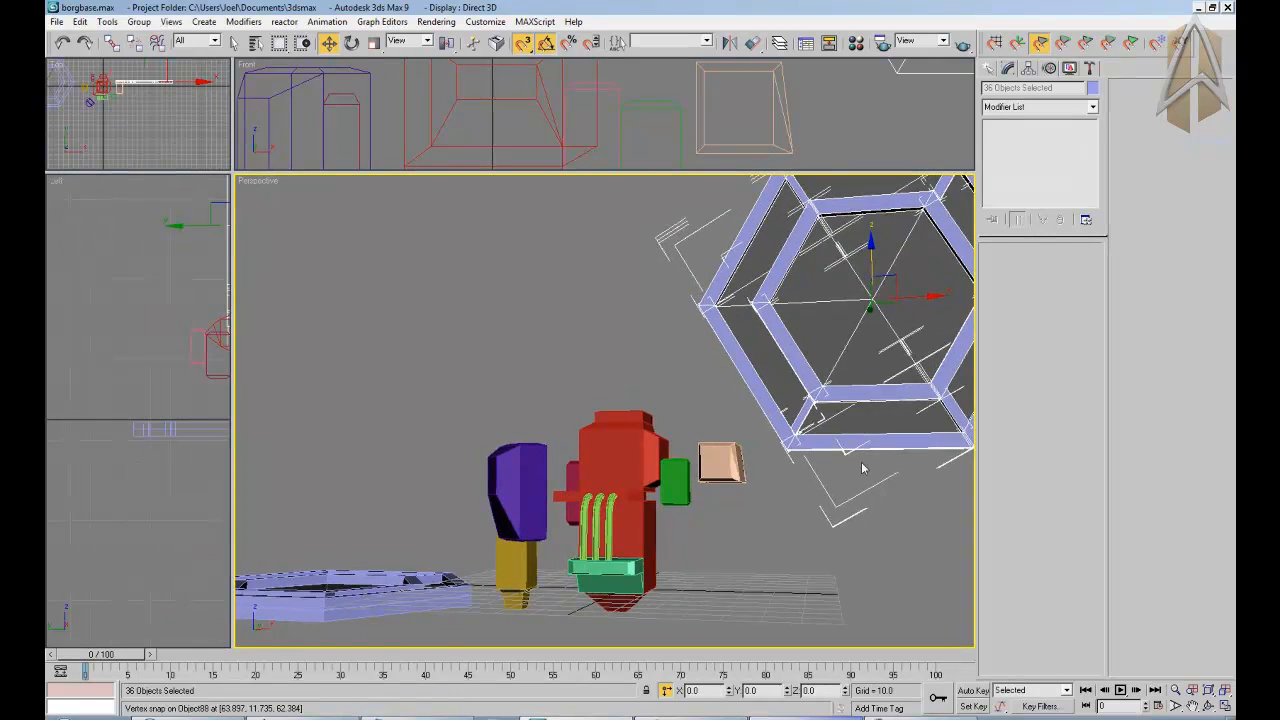
{"action": "left_click_drag", "start_coordinate": [730, 692], "coordinate": [725, 31]}
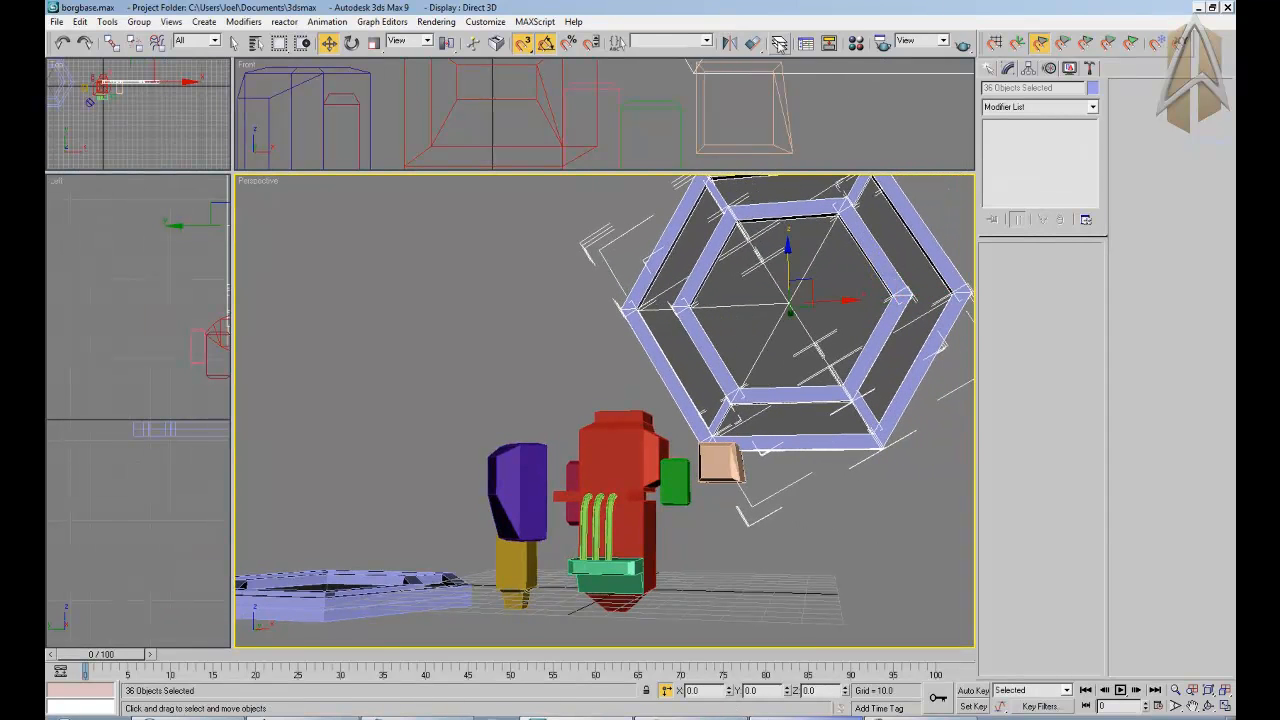
{"action": "left_click_drag", "start_coordinate": [847, 692], "coordinate": [844, 664]}
Select the whole flat hexagonal frame and rotate it about the Z axis so a straight side faces the central structure.
{"action": "middle_click_drag", "start_coordinate": [580, 463], "coordinate": [657, 379], "text": "alt"}
{"action": "scroll", "coordinate": [649, 368], "scroll_direction": "down", "scroll_amount": 3}
{"action": "left_click", "coordinate": [233, 42]}
{"action": "left_click_drag", "start_coordinate": [286, 333], "coordinate": [572, 587]}
{"action": "middle_click_drag", "start_coordinate": [594, 553], "coordinate": [557, 554], "text": "alt"}
{"action": "left_click", "coordinate": [352, 43]}
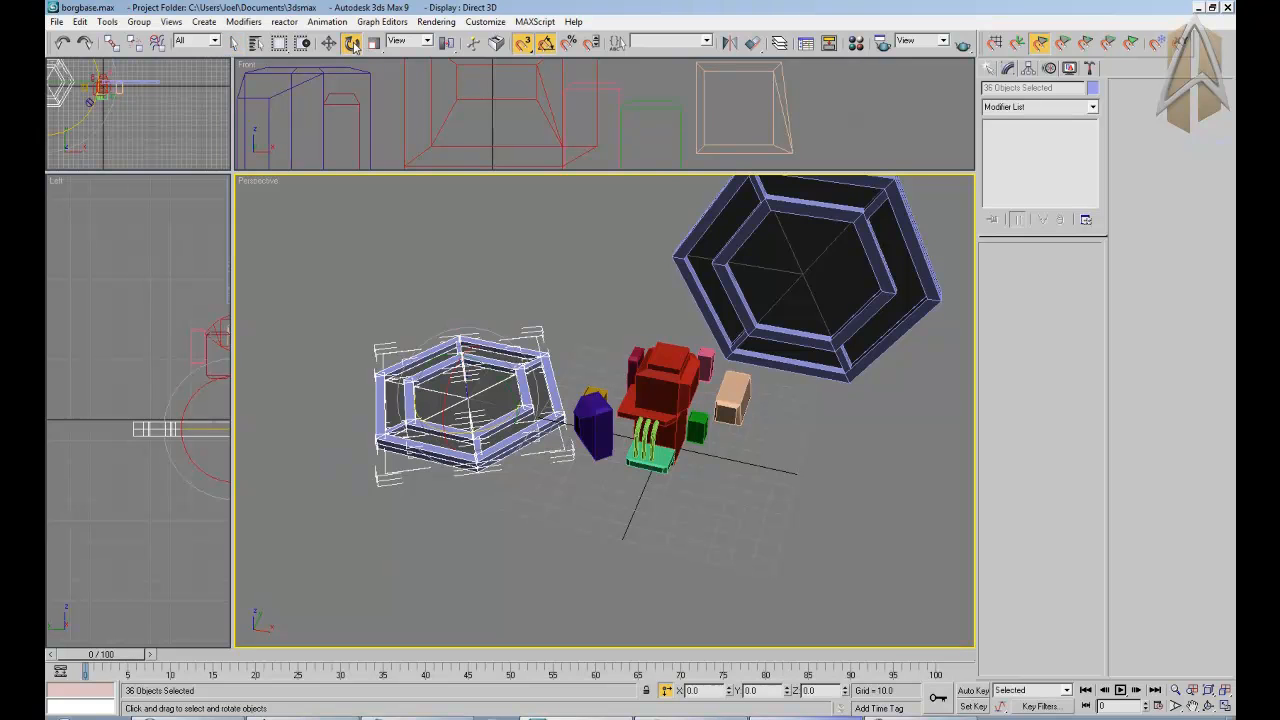
{"action": "middle_click_drag", "start_coordinate": [582, 560], "coordinate": [548, 488], "text": "alt"}
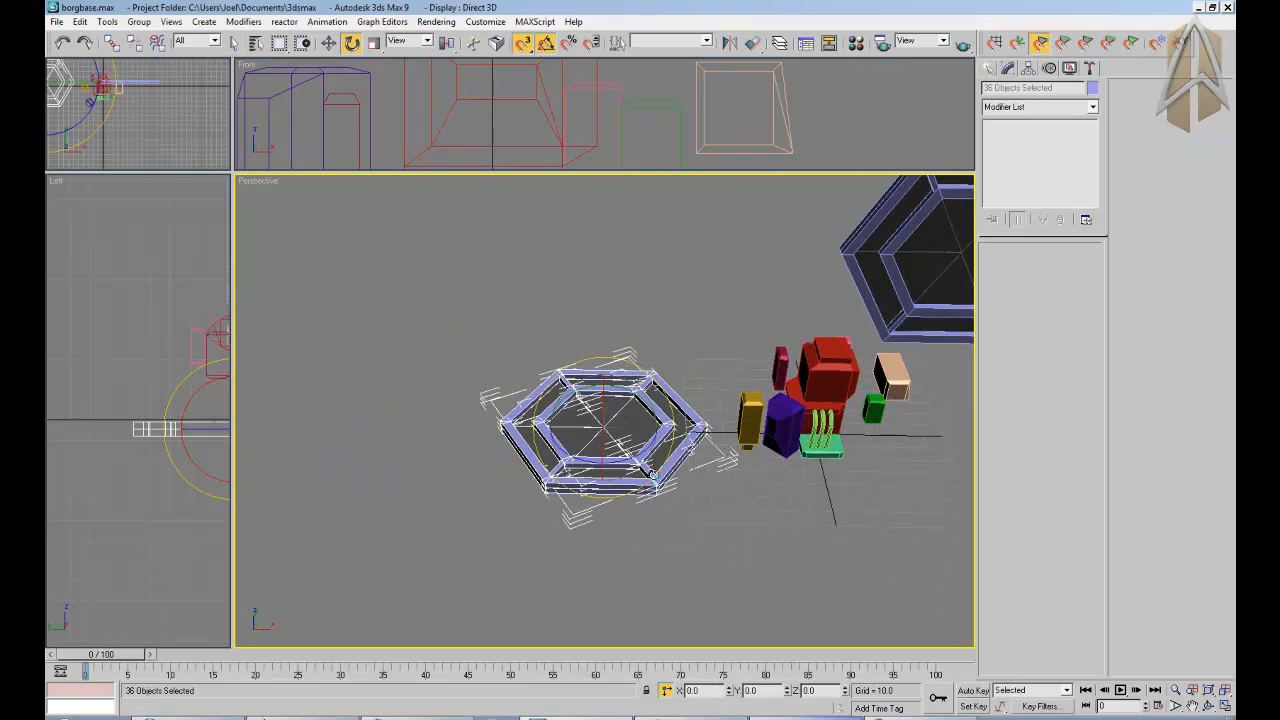
{"action": "scroll", "coordinate": [677, 497], "scroll_direction": "up", "scroll_amount": 6}
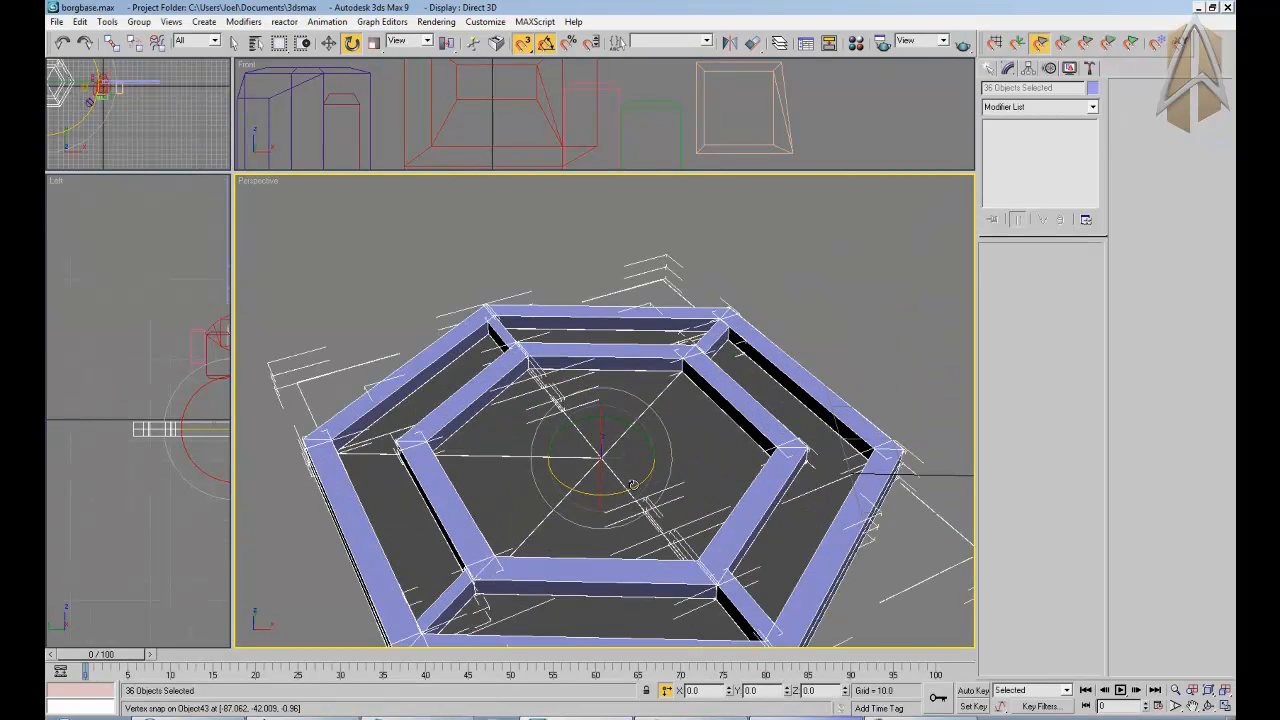
{"action": "scroll", "coordinate": [683, 523], "scroll_direction": "down", "scroll_amount": 4}
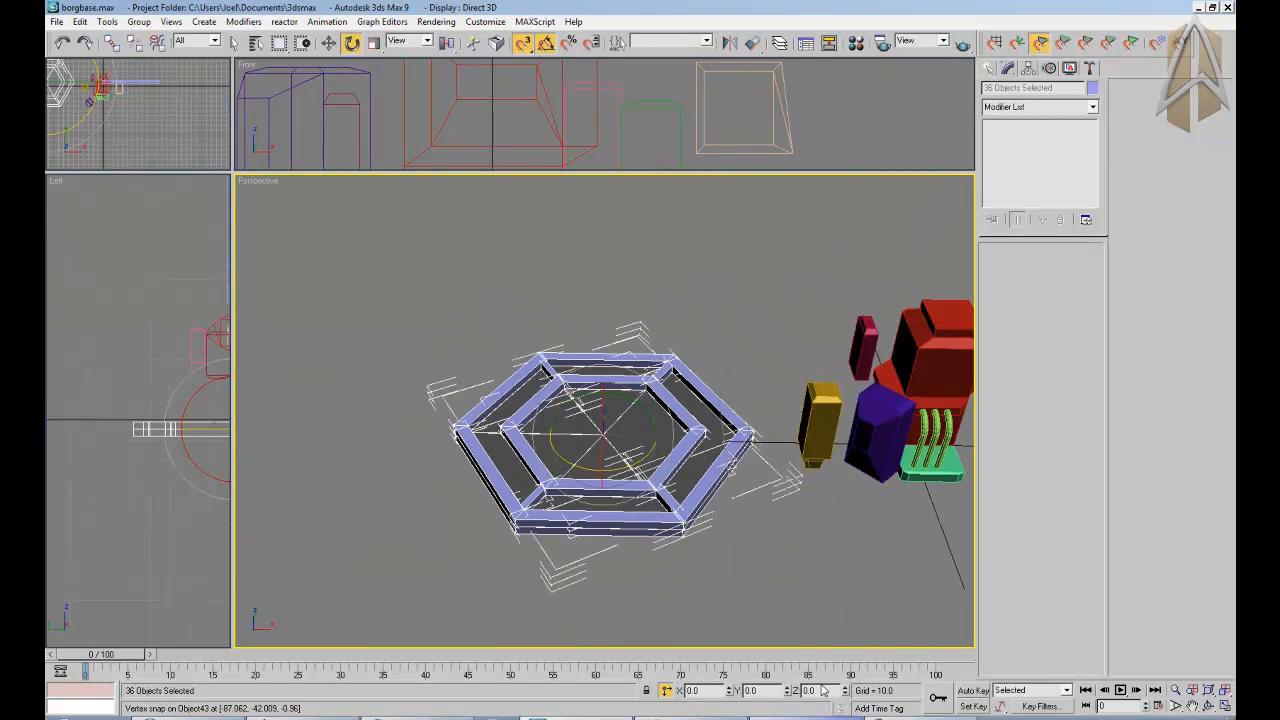
{"action": "key", "text": "Return"}
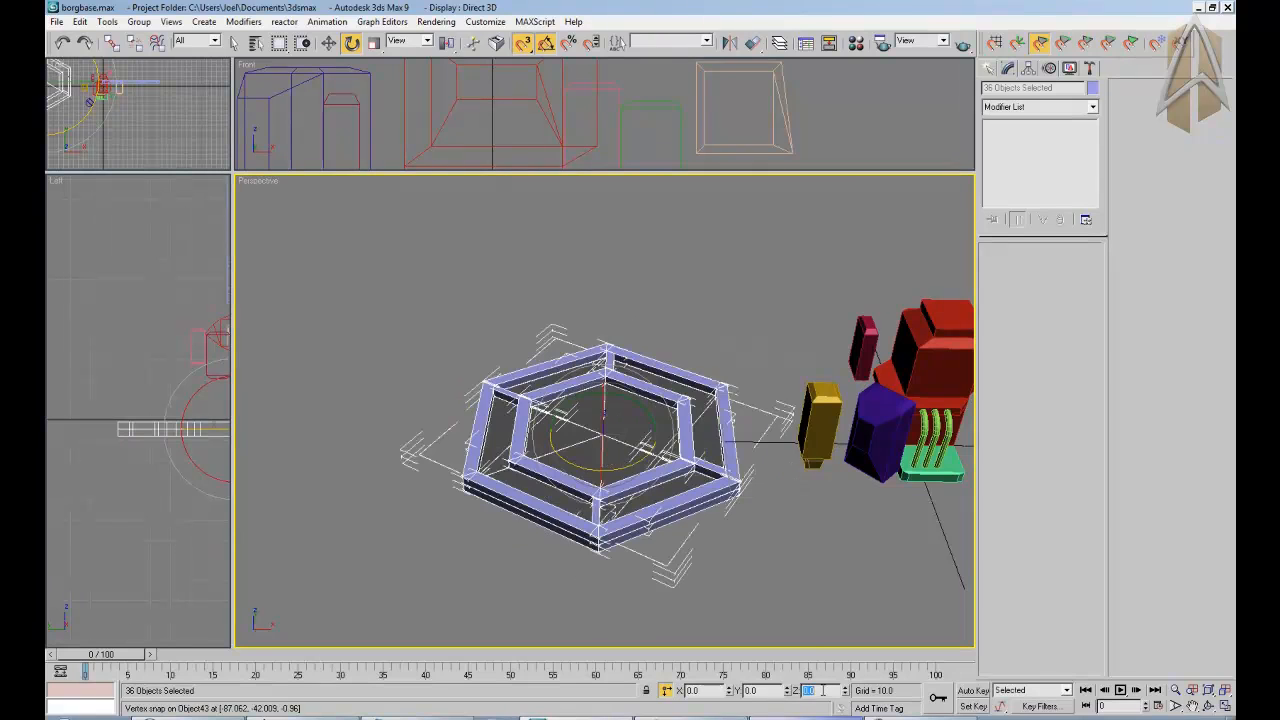
Save the scene under its existing file name.
{"action": "scroll", "coordinate": [771, 621], "scroll_direction": "down", "scroll_amount": 3}
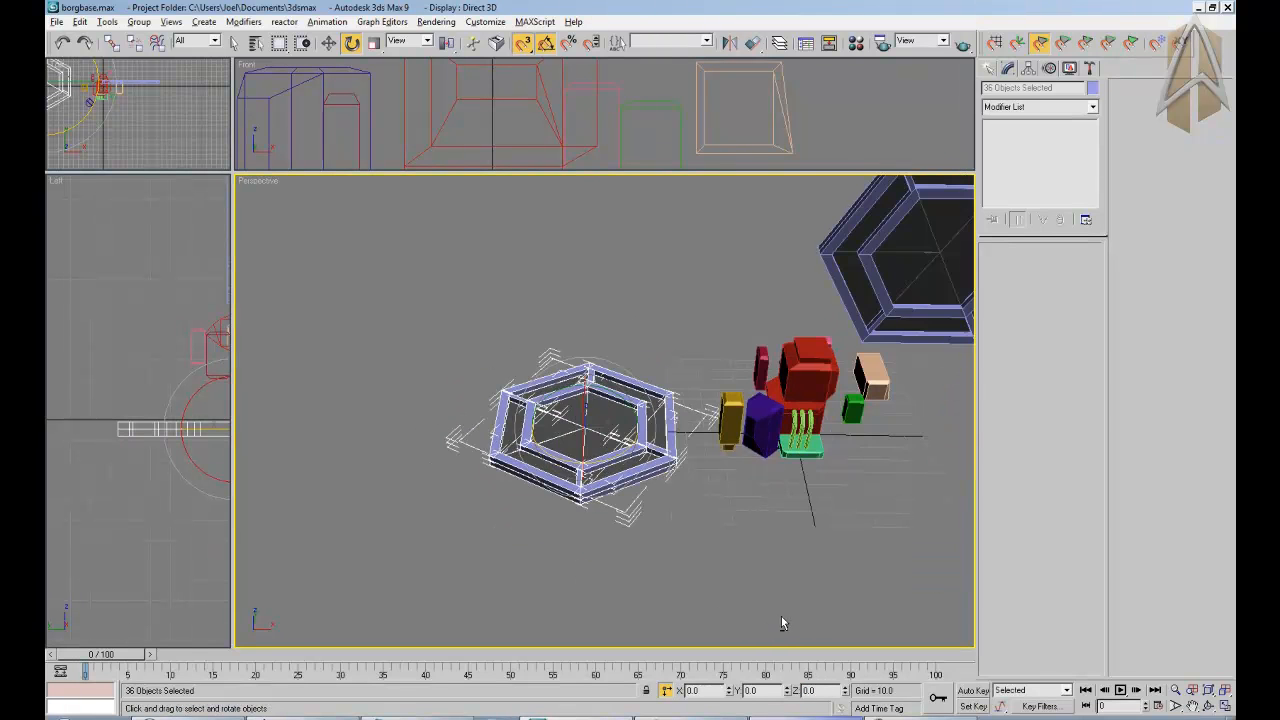
{"action": "middle_click_drag", "start_coordinate": [781, 616], "coordinate": [777, 604], "text": "alt"}
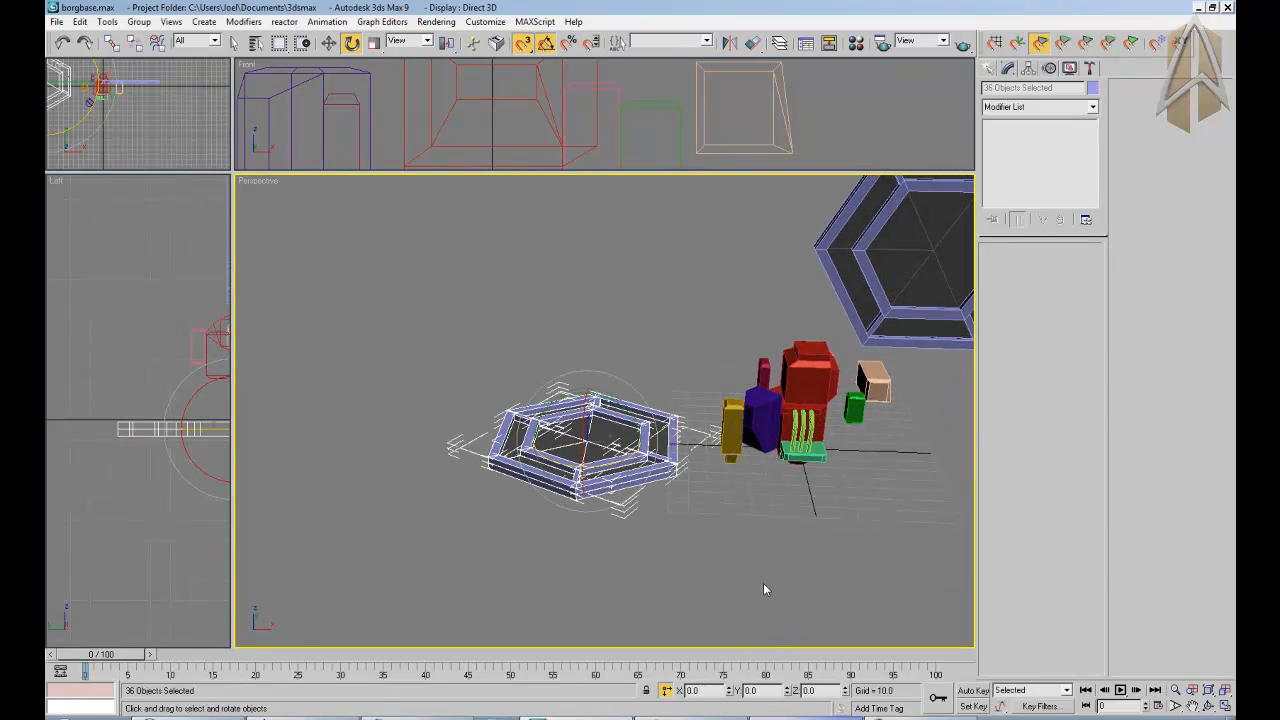
{"action": "left_click", "coordinate": [58, 21]}
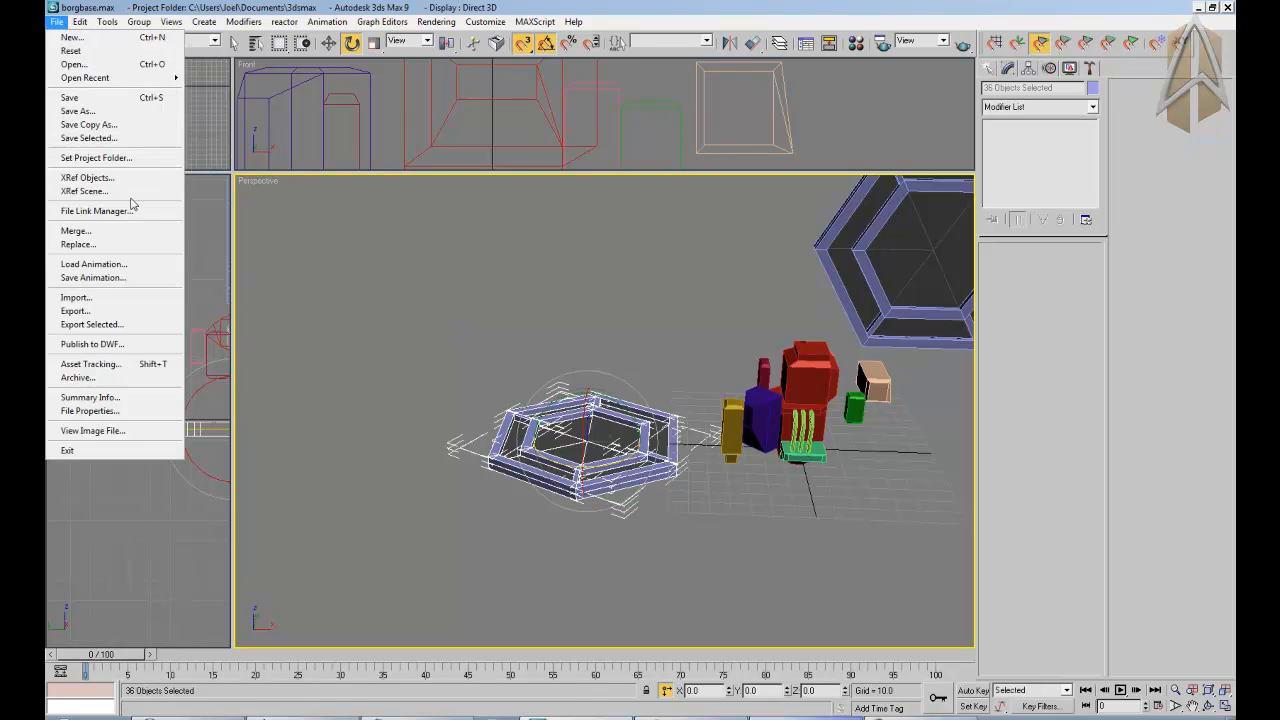
{"action": "left_click", "coordinate": [110, 97]}
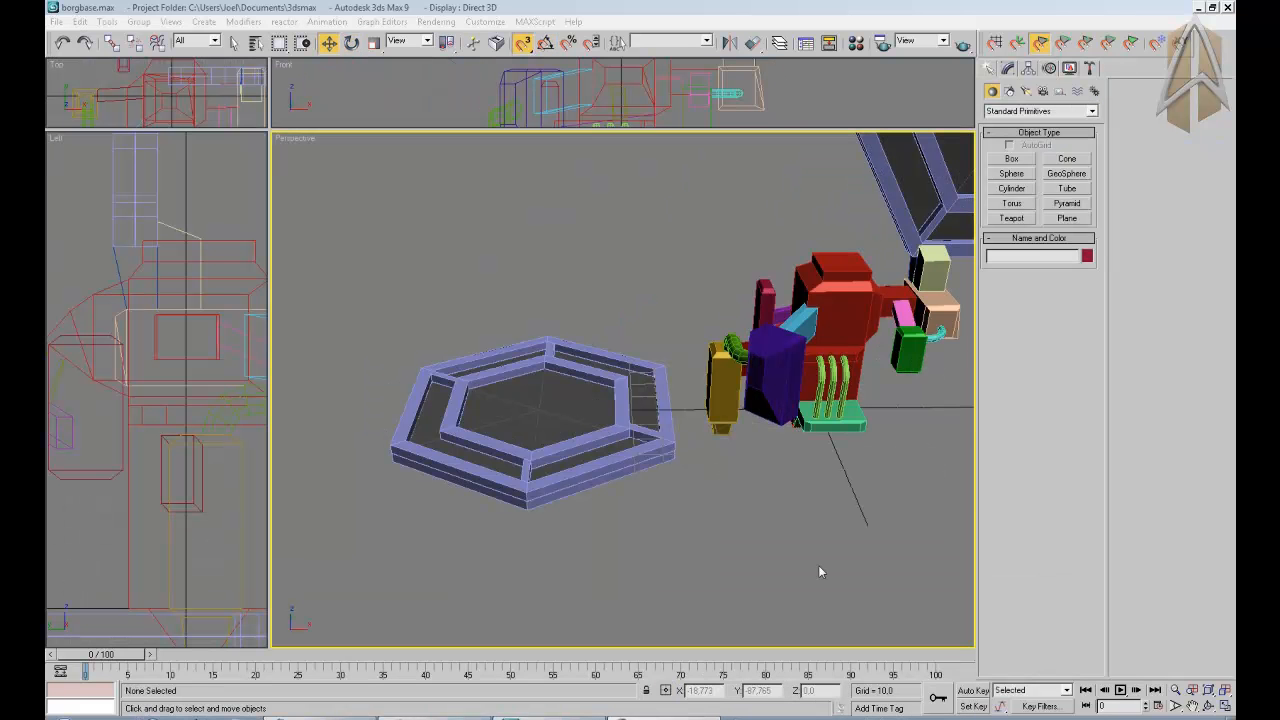
In an enlarged Top view, create a box about 7.2 long, 11.6 wide and 10 high between the flat hexagonal frame and the yellow block.
{"action": "middle_click_drag", "start_coordinate": [782, 572], "coordinate": [735, 575]}
{"action": "scroll", "coordinate": [735, 575], "scroll_direction": "up", "scroll_amount": 5}
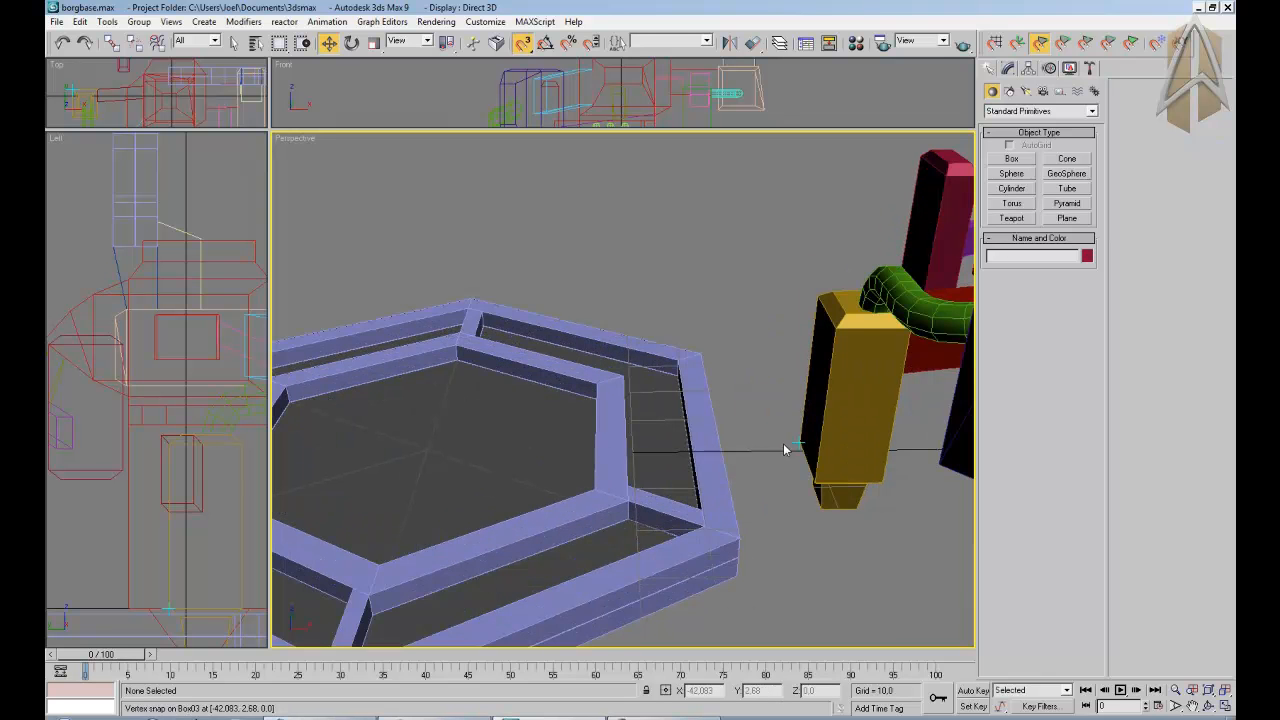
{"action": "scroll", "coordinate": [747, 491], "scroll_direction": "down", "scroll_amount": 5}
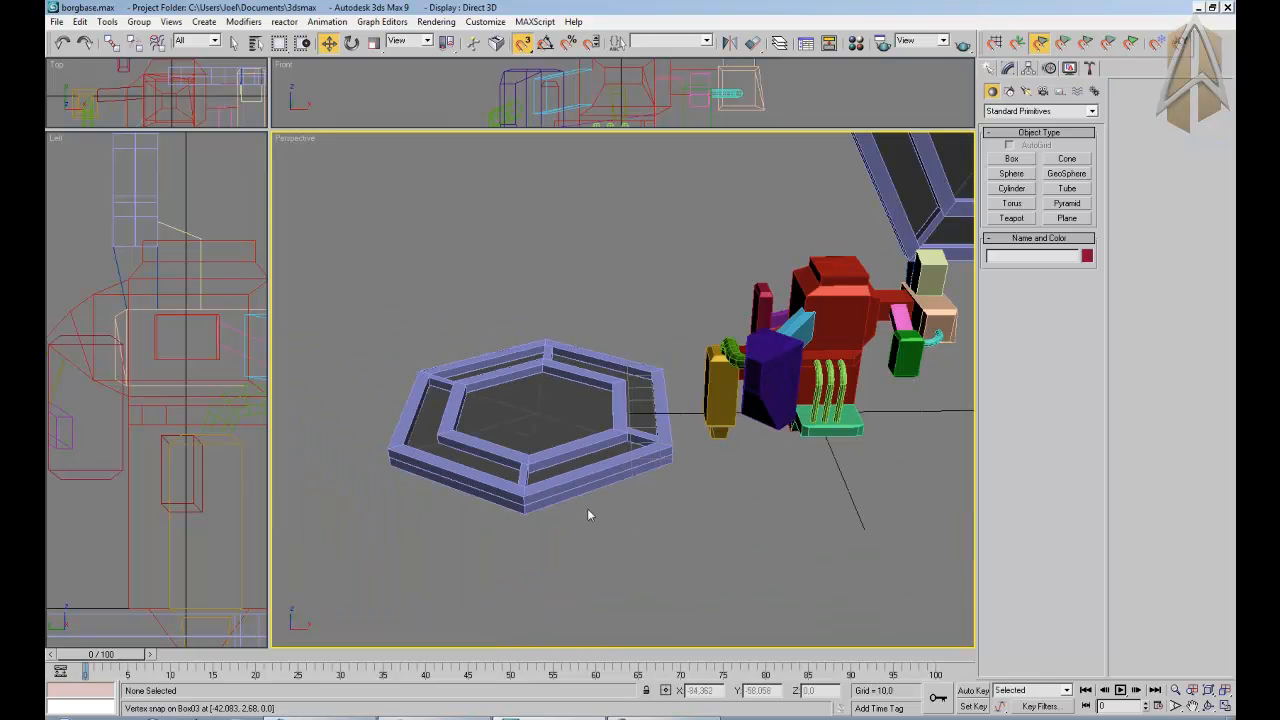
{"action": "left_click", "coordinate": [234, 43]}
{"action": "mouse_move", "coordinate": [654, 424]}
{"action": "middle_mouse_down", "text": "alt"}
{"action": "mouse_move", "coordinate": [649, 391]}
{"action": "mouse_move", "coordinate": [655, 413]}
{"action": "middle_mouse_up", "text": "alt"}
{"action": "scroll", "coordinate": [655, 414], "scroll_direction": "up", "scroll_amount": 3}
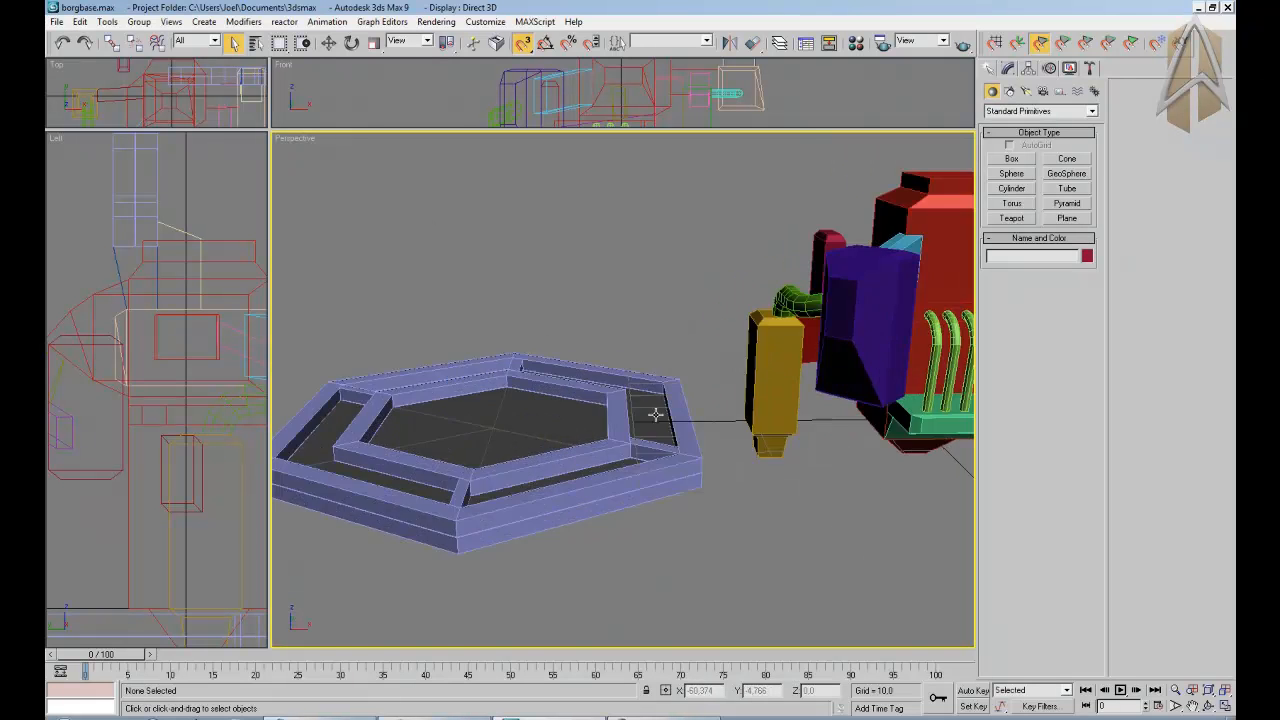
{"action": "scroll", "coordinate": [655, 413], "scroll_direction": "up", "scroll_amount": 4}
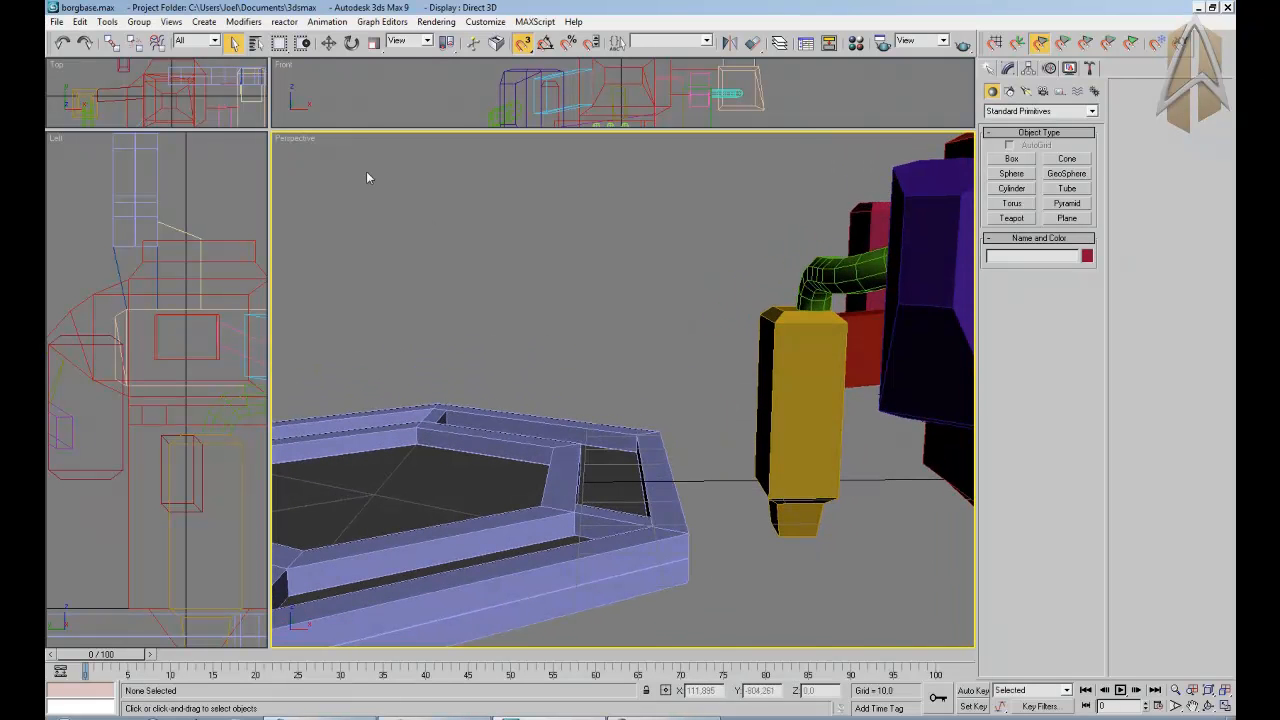
{"action": "left_click_drag", "start_coordinate": [270, 133], "coordinate": [777, 457]}
{"action": "scroll", "coordinate": [596, 344], "scroll_direction": "down", "scroll_amount": 3}
{"action": "scroll", "coordinate": [480, 328], "scroll_direction": "up", "scroll_amount": 8}
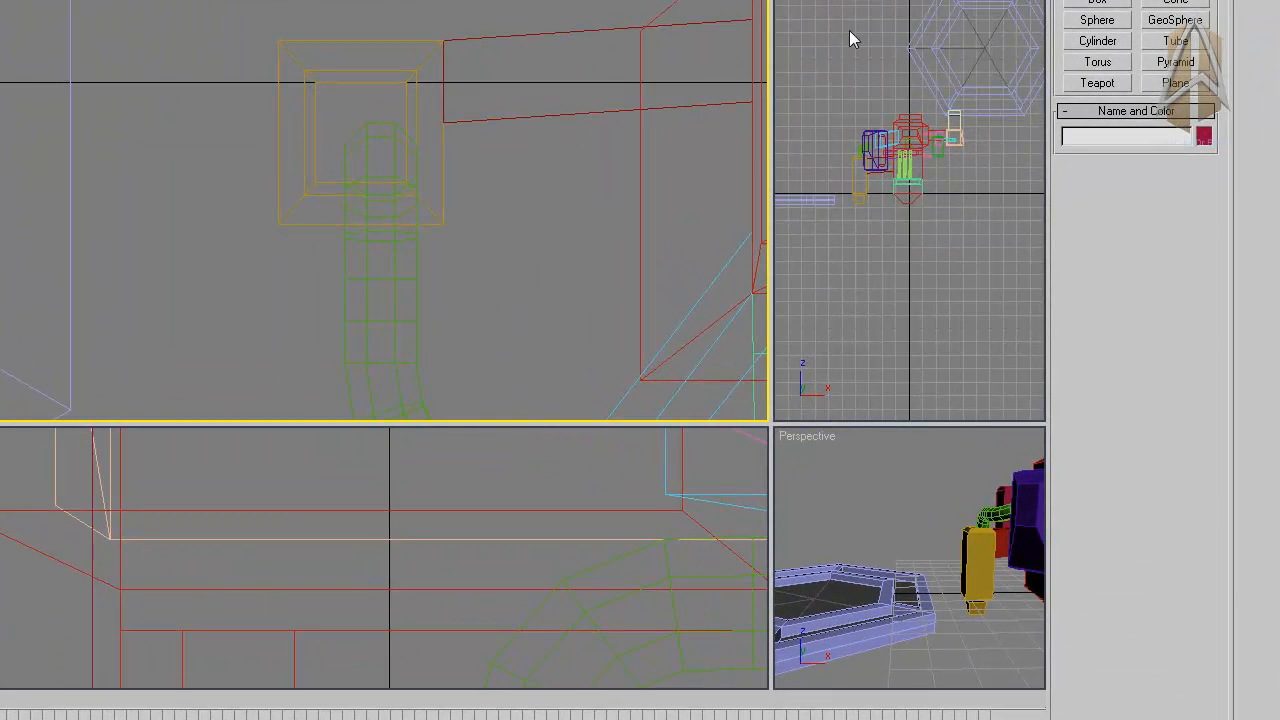
{"action": "left_click", "coordinate": [1074, 3]}
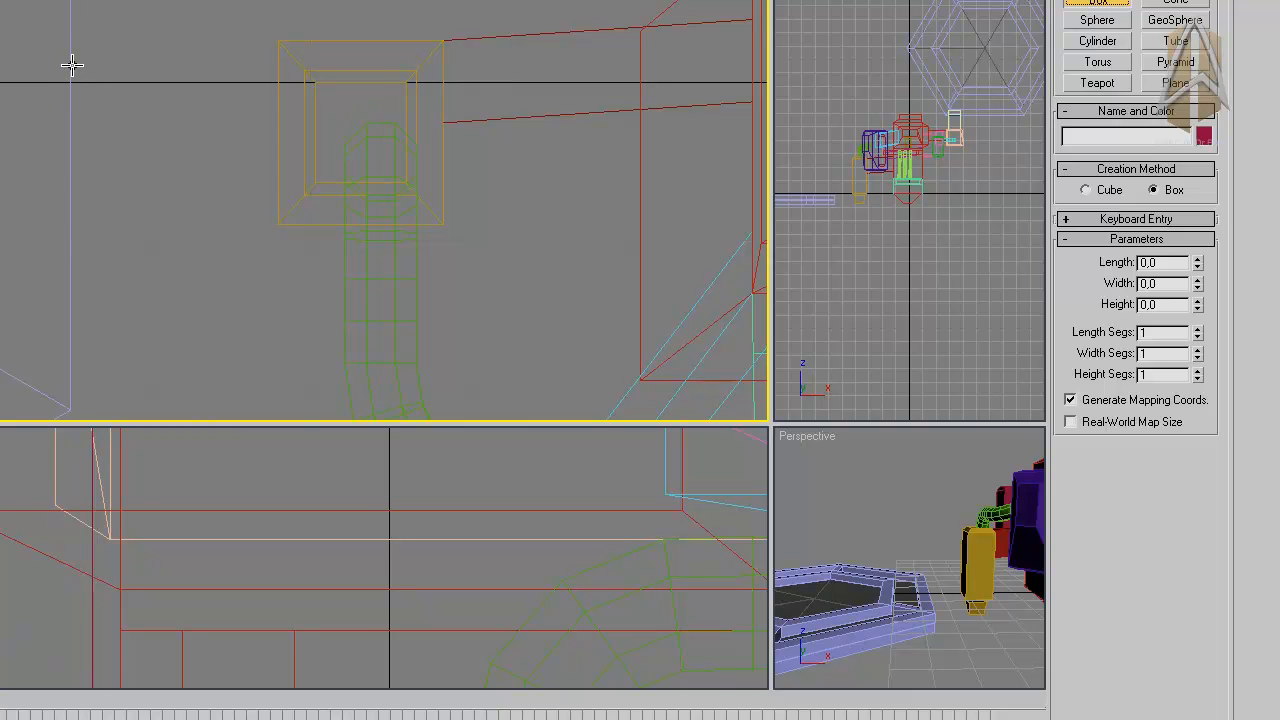
{"action": "left_click_drag", "start_coordinate": [64, 64], "coordinate": [246, 177]}
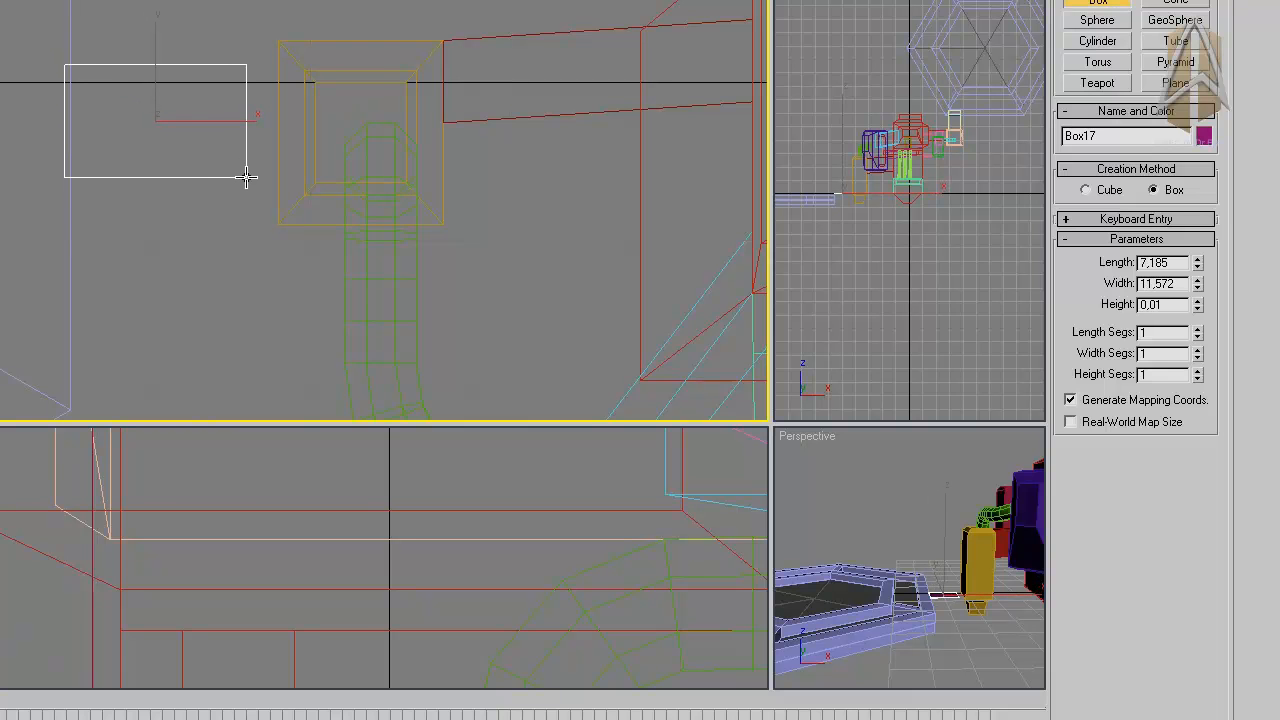
{"action": "left_click", "coordinate": [234, 92]}
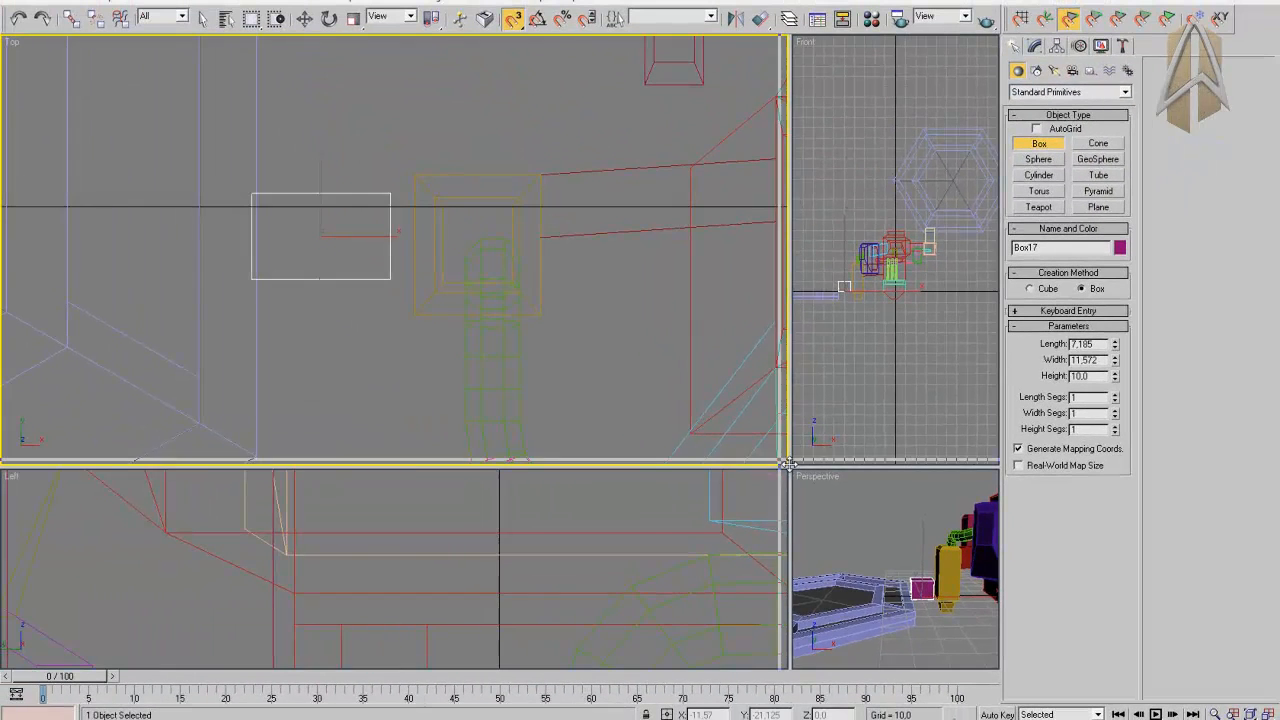
In an enlarged Front view, draw a second box about 5.1 long, 8.7 wide and 20 high below the first one.
{"action": "left_click_drag", "start_coordinate": [787, 463], "coordinate": [297, 251]}
{"action": "left_click", "coordinate": [594, 151]}
{"action": "scroll", "coordinate": [618, 112], "scroll_direction": "up", "scroll_amount": 3}
{"action": "left_click_drag", "start_coordinate": [300, 246], "coordinate": [196, 428]}
{"action": "middle_click_drag", "start_coordinate": [414, 309], "coordinate": [815, 120]}
{"action": "scroll", "coordinate": [614, 243], "scroll_direction": "up", "scroll_amount": 4}
{"action": "mouse_move", "coordinate": [610, 251]}
{"action": "middle_mouse_down"}
{"action": "mouse_move", "coordinate": [694, 214]}
{"action": "mouse_move", "coordinate": [652, 283]}
{"action": "middle_mouse_up"}
{"action": "scroll", "coordinate": [694, 214], "scroll_direction": "down", "scroll_amount": 2}
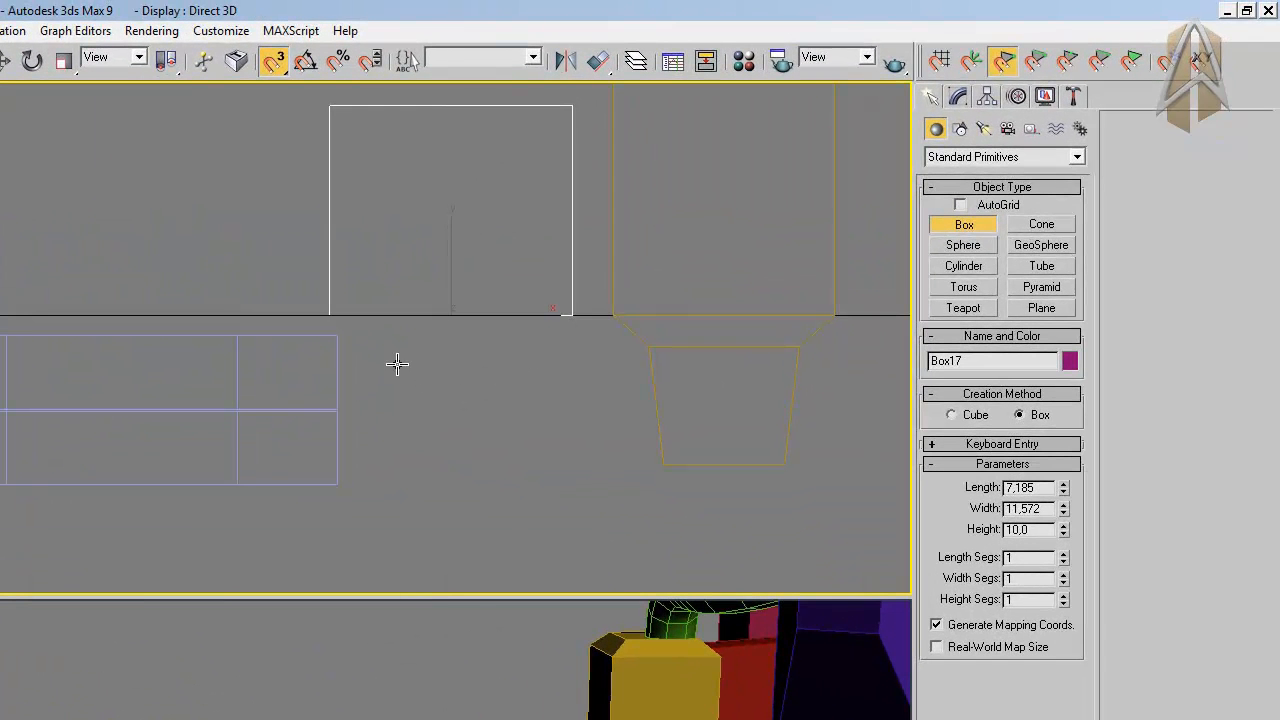
{"action": "left_click_drag", "start_coordinate": [397, 364], "coordinate": [579, 470]}
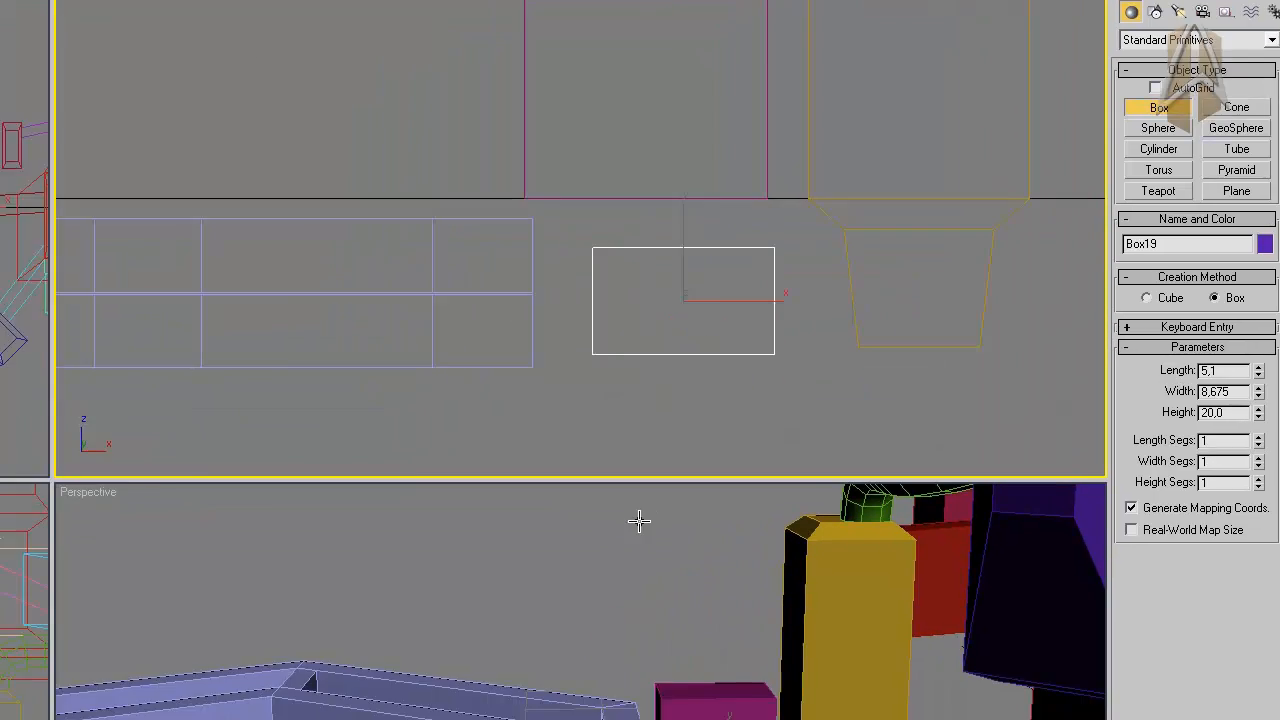
Replace the lower box with a shallower one about 5.4 long, 9.7 wide and 8.2 high, and end box creation.
{"action": "middle_click_drag", "start_coordinate": [231, 704], "coordinate": [231, 704]}
{"action": "middle_click_drag", "start_coordinate": [542, 517], "coordinate": [568, 408]}
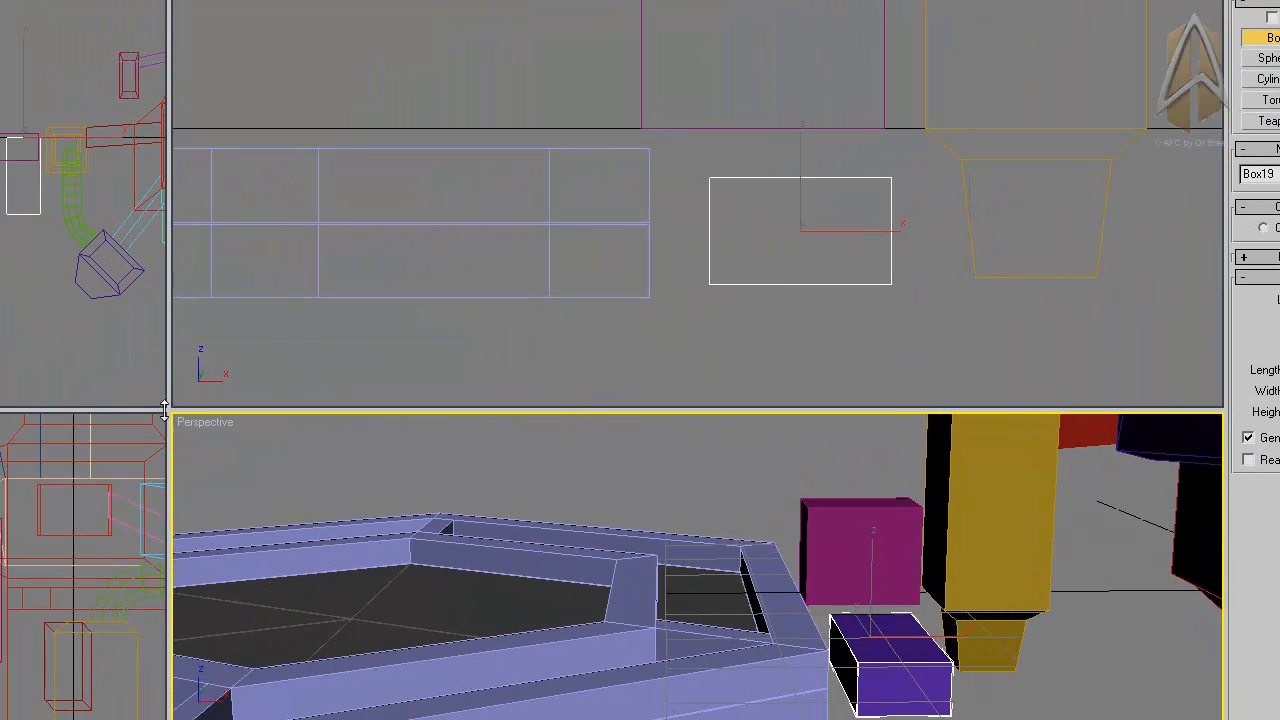
{"action": "left_click_drag", "start_coordinate": [160, 409], "coordinate": [62, 64]}
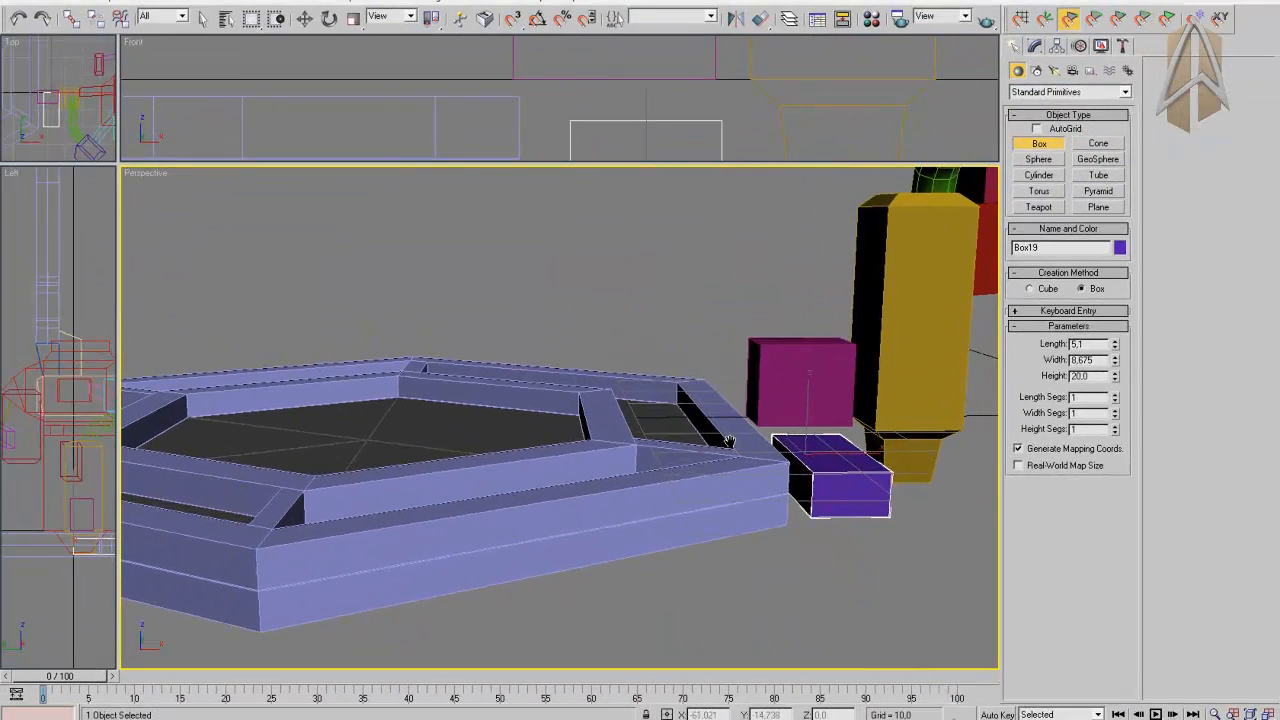
{"action": "middle_click_drag", "start_coordinate": [729, 442], "coordinate": [667, 433]}
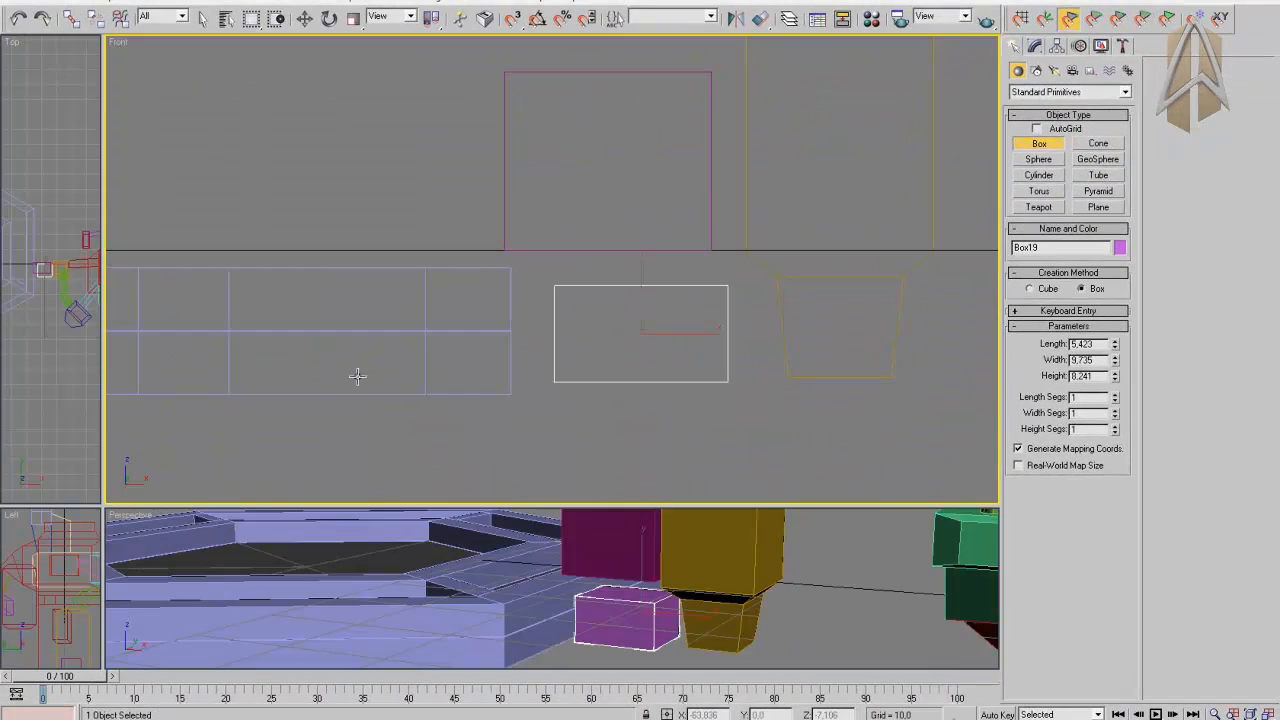
{"action": "right_click", "coordinate": [288, 420]}
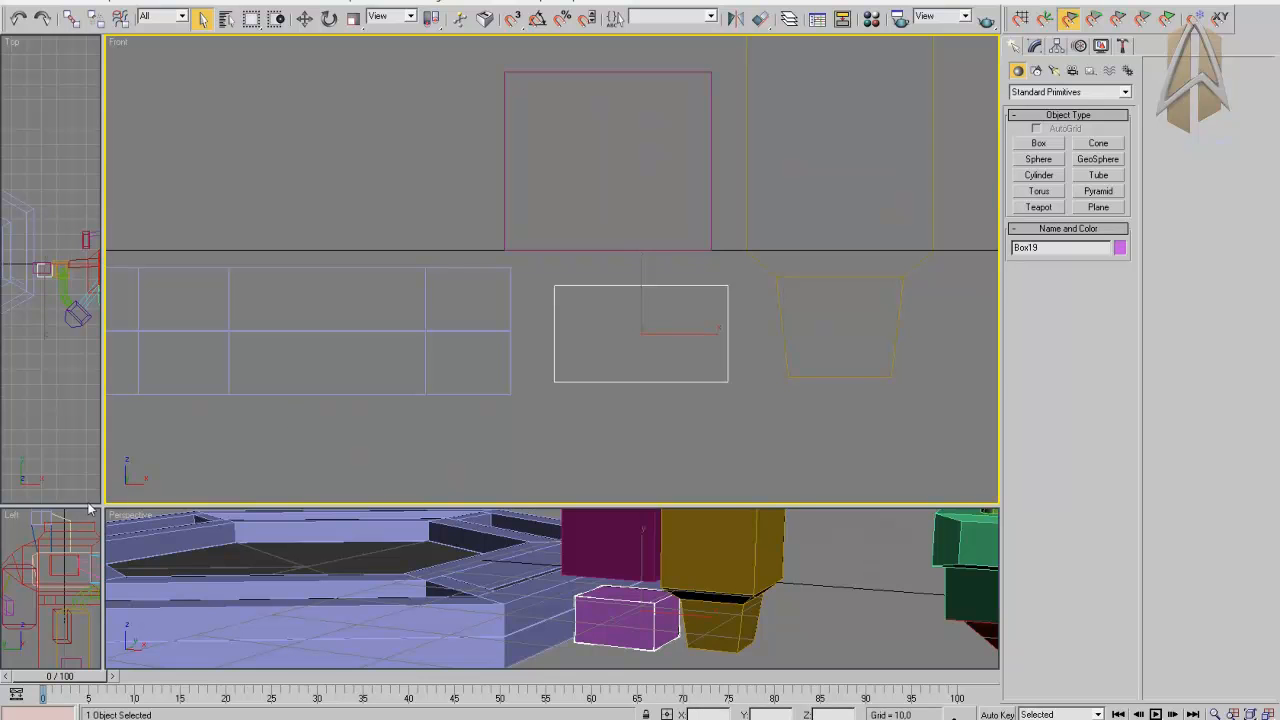
Convert the upper magenta box between the hexagonal frame and the yellow block to an editable mesh.
{"action": "left_click_drag", "start_coordinate": [101, 507], "coordinate": [103, 187]}
{"action": "scroll", "coordinate": [511, 474], "scroll_direction": "up", "scroll_amount": 3}
{"action": "mouse_move", "coordinate": [511, 474]}
{"action": "middle_mouse_down", "text": "alt"}
{"action": "mouse_move", "coordinate": [576, 494]}
{"action": "mouse_move", "coordinate": [514, 491]}
{"action": "middle_mouse_up", "text": "alt"}
{"action": "scroll", "coordinate": [506, 494], "scroll_direction": "up", "scroll_amount": 3}
{"action": "middle_click_drag", "start_coordinate": [611, 448], "coordinate": [603, 600]}
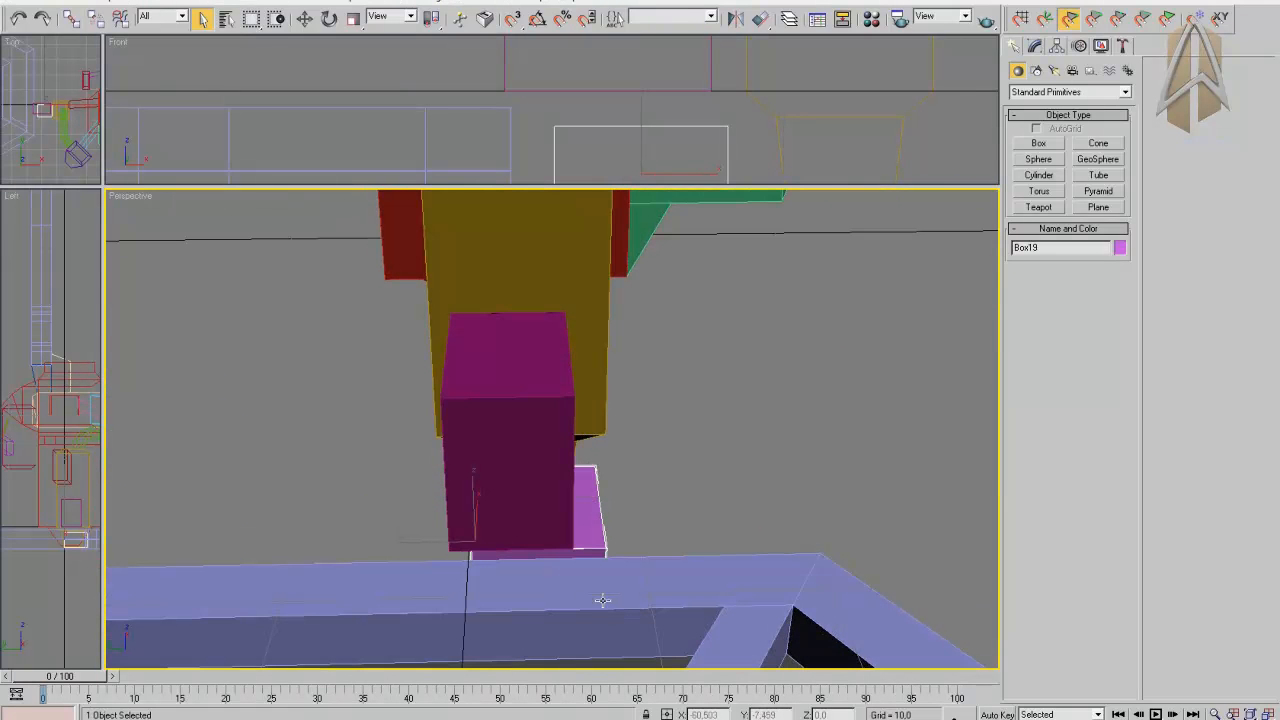
{"action": "left_click", "coordinate": [514, 413]}
{"action": "middle_click_drag", "start_coordinate": [534, 413], "coordinate": [440, 415], "text": "alt"}
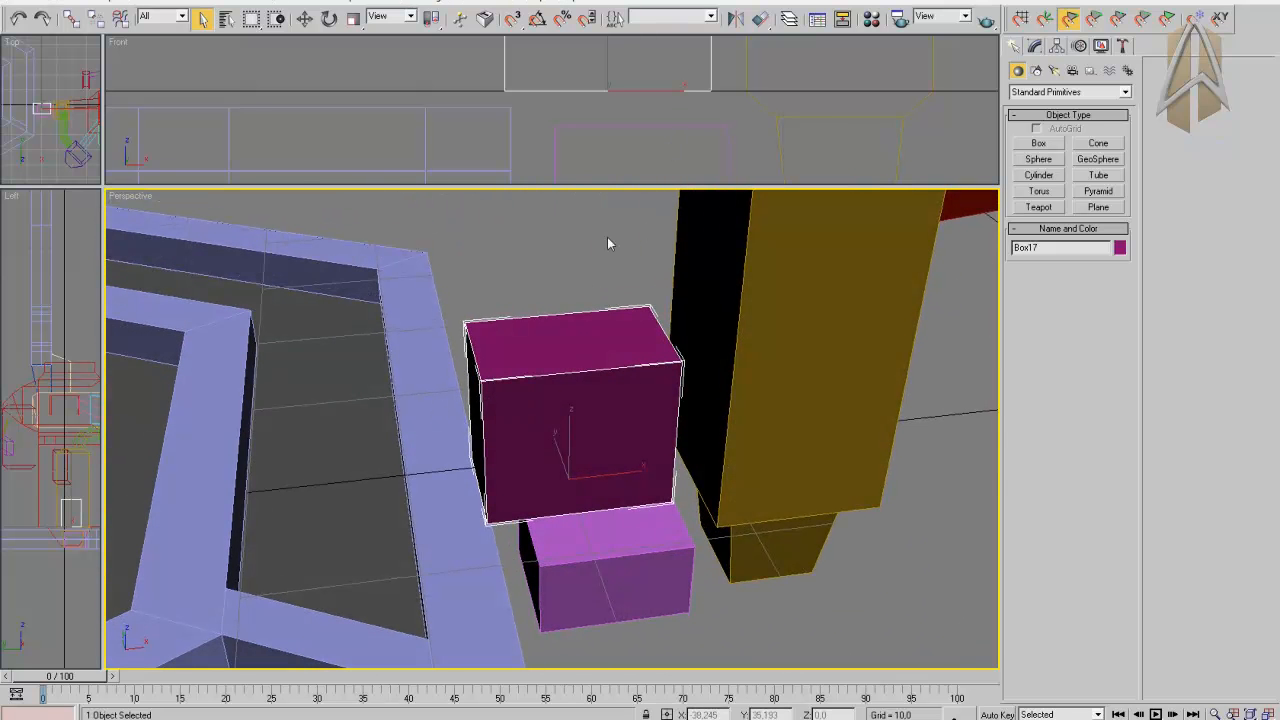
{"action": "right_click", "coordinate": [600, 396]}
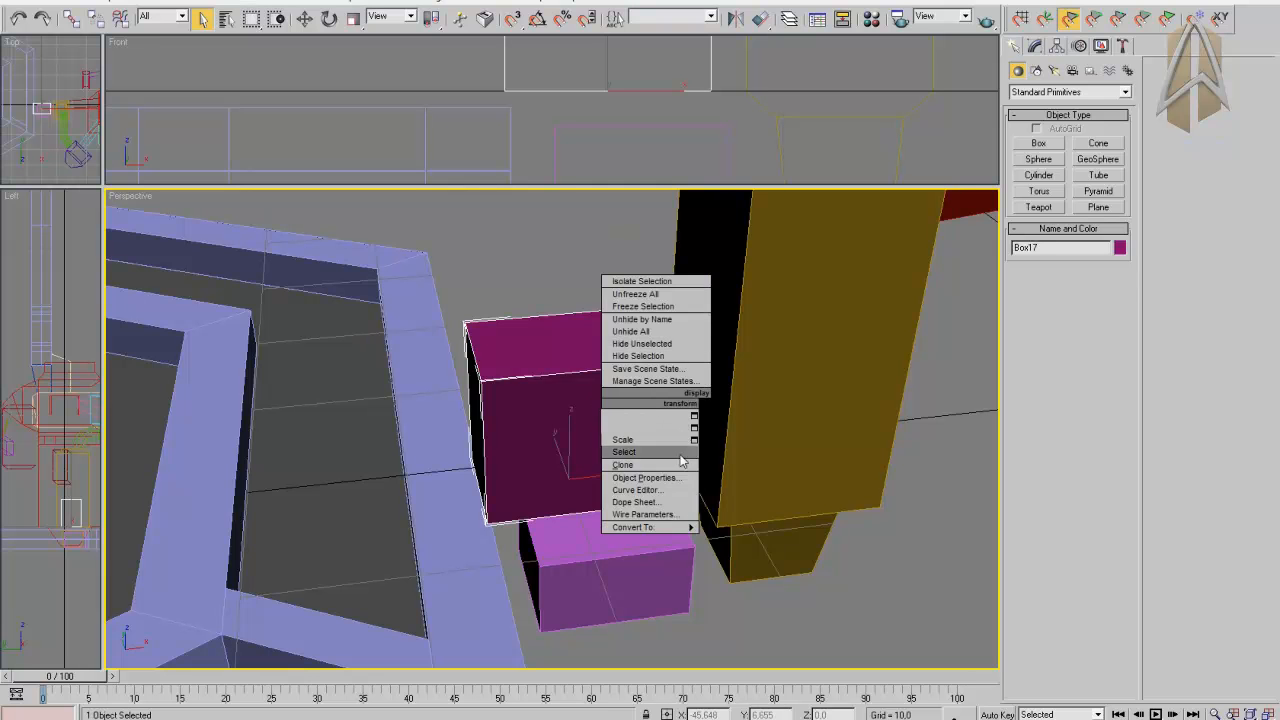
{"action": "mouse_move", "coordinate": [685, 528]}
{"action": "left_click", "coordinate": [755, 527]}
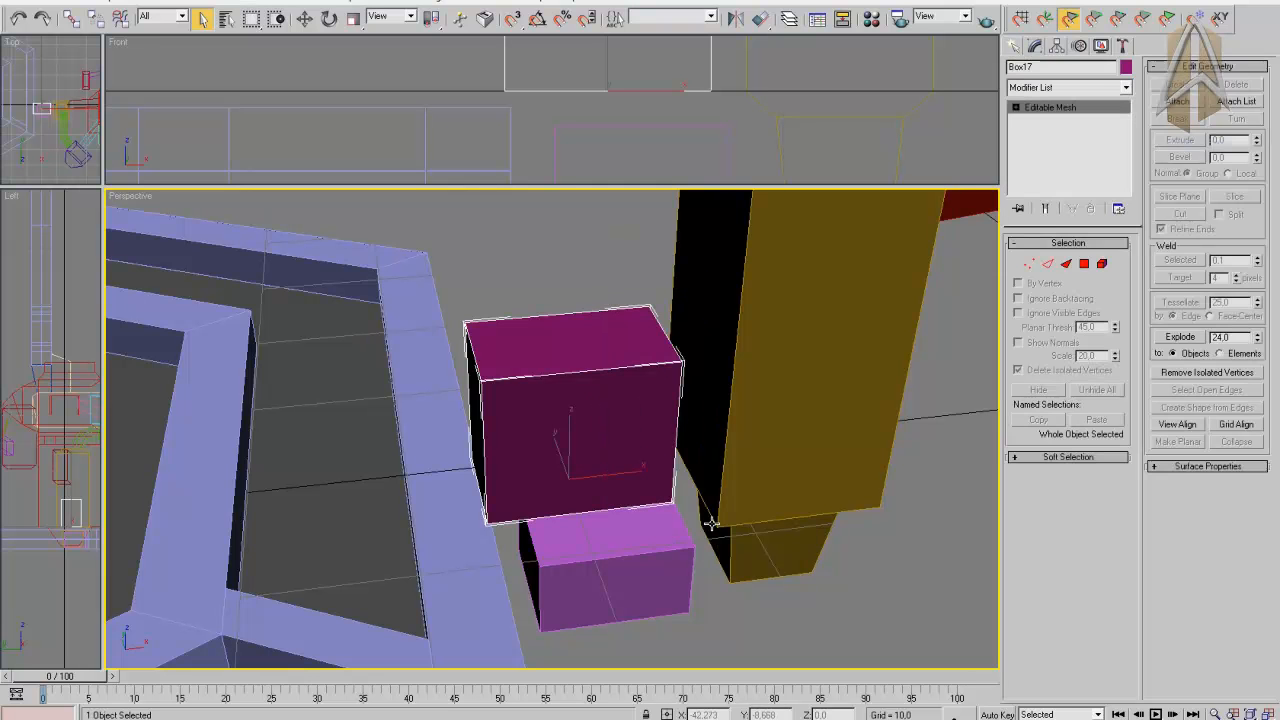
In vertex mode, select the magenta box's four vertices on the side facing the yellow block.
{"action": "left_click", "coordinate": [1028, 264]}
{"action": "middle_click_drag", "start_coordinate": [647, 475], "coordinate": [592, 497], "text": "alt"}
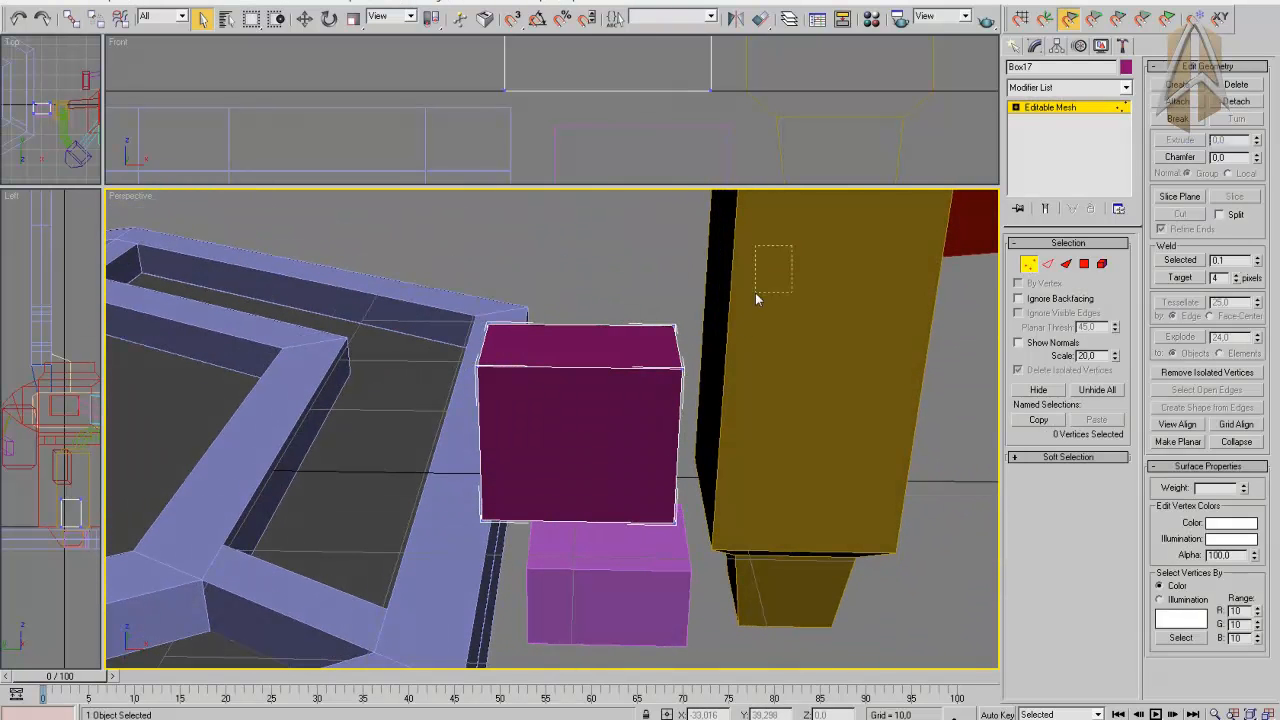
{"action": "left_click_drag", "start_coordinate": [609, 562], "coordinate": [618, 560]}
{"action": "middle_click_drag", "start_coordinate": [618, 560], "coordinate": [646, 588], "text": "alt"}
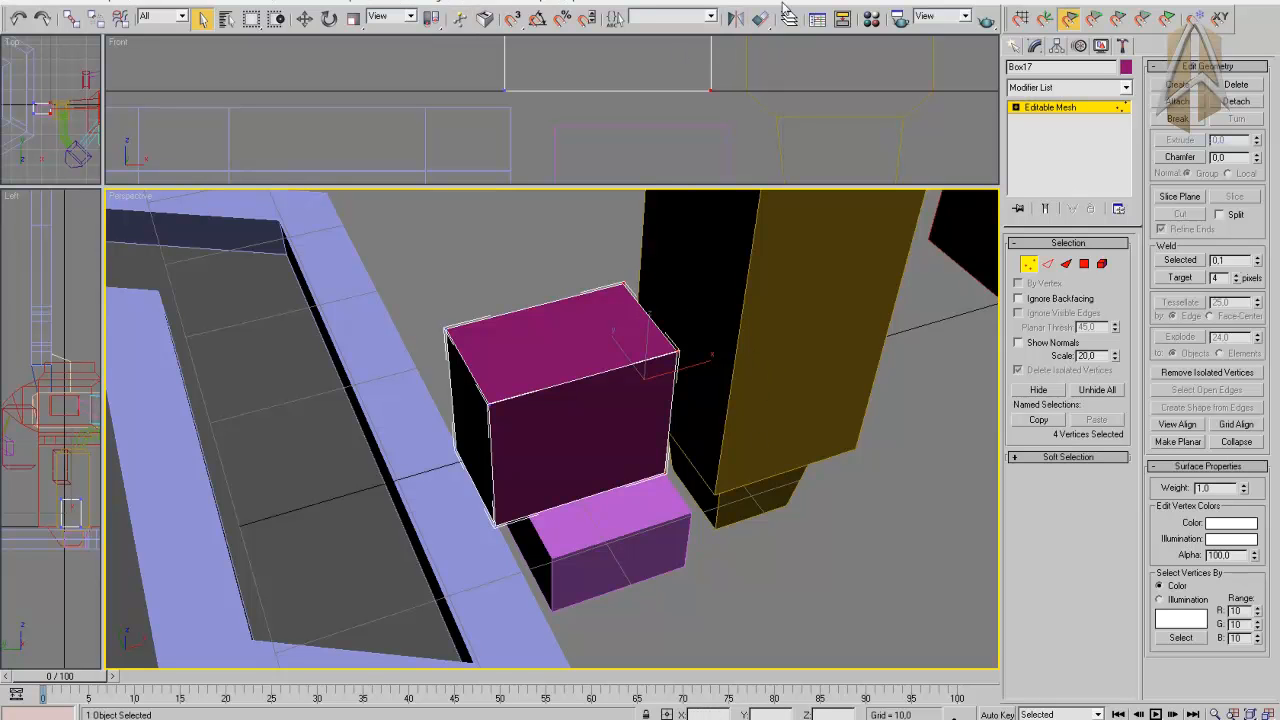
Turn on face snapping, lock the selected four vertices and move them onto the yellow block's side face.
{"action": "left_click", "coordinate": [513, 18]}
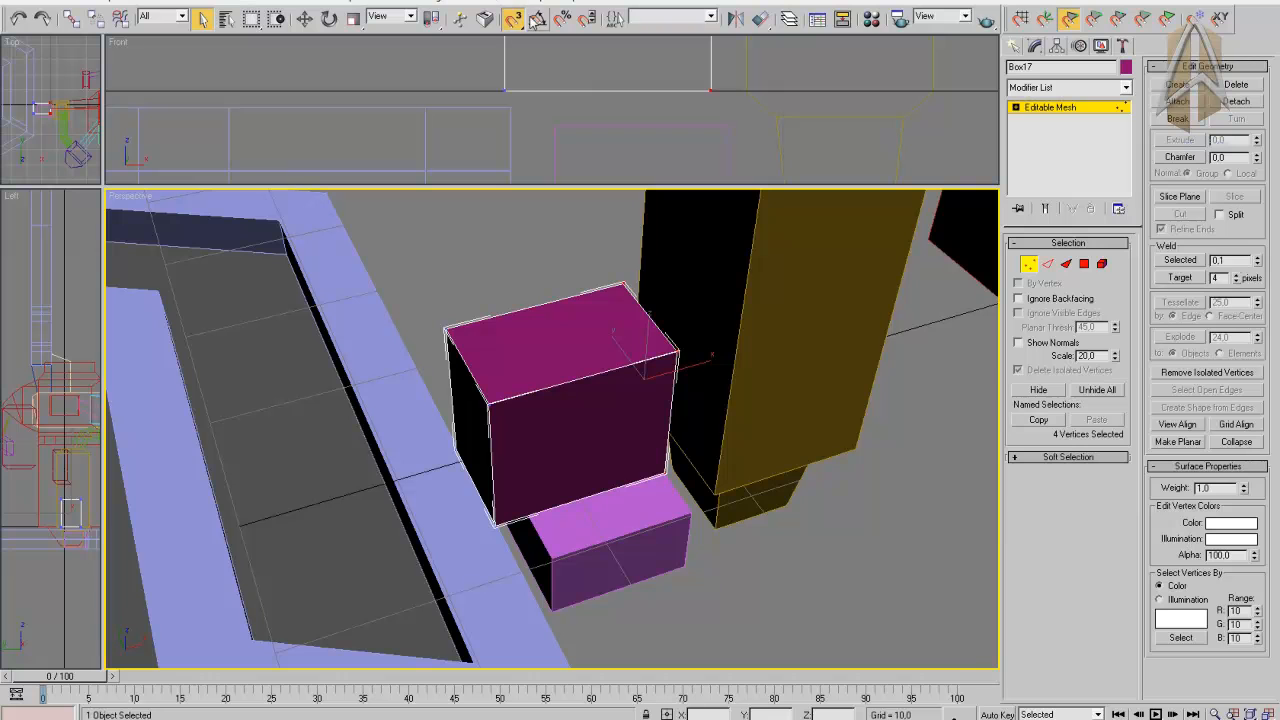
{"action": "left_click", "coordinate": [1167, 18]}
{"action": "middle_click_drag", "start_coordinate": [627, 285], "coordinate": [609, 300]}
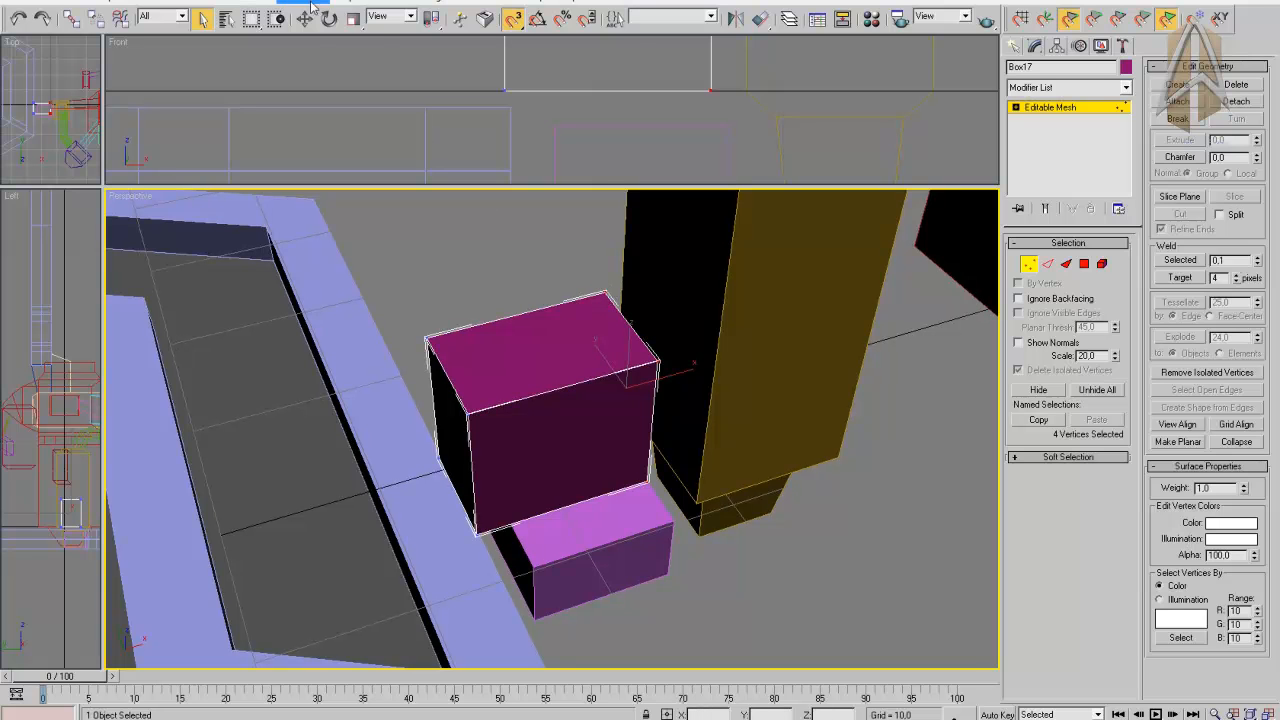
{"action": "left_click", "coordinate": [305, 19]}
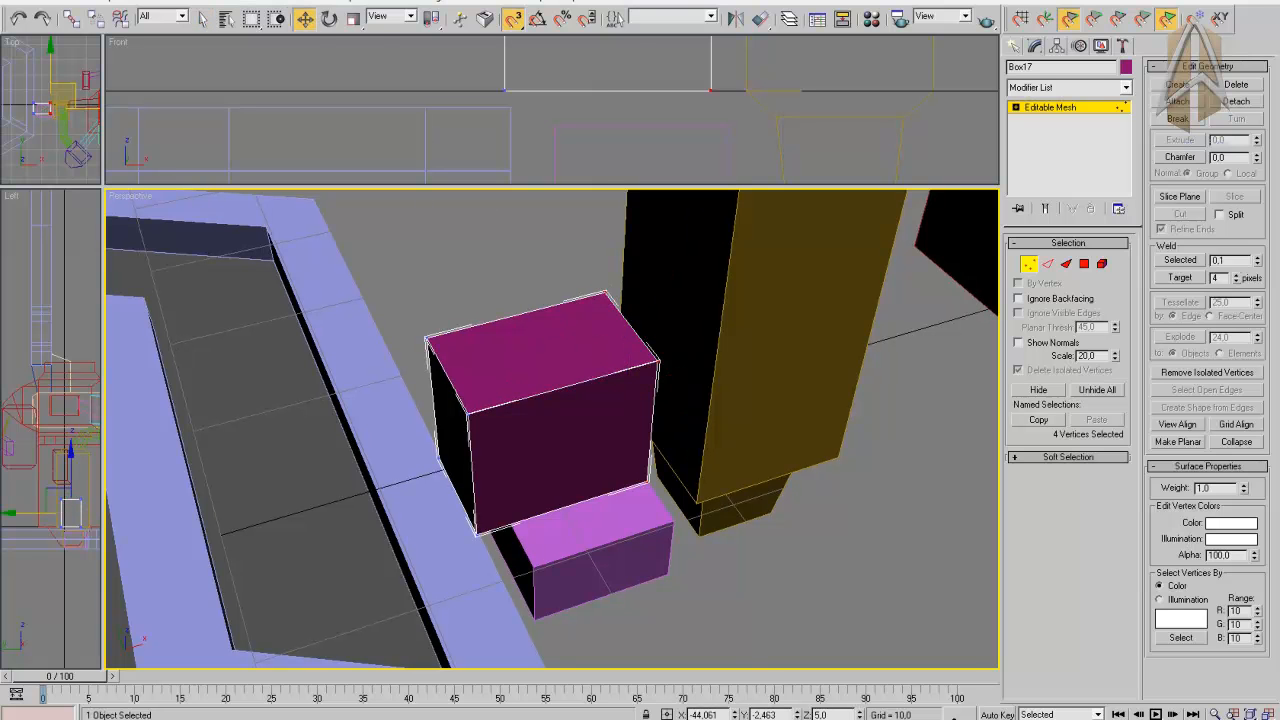
{"action": "left_click", "coordinate": [648, 714]}
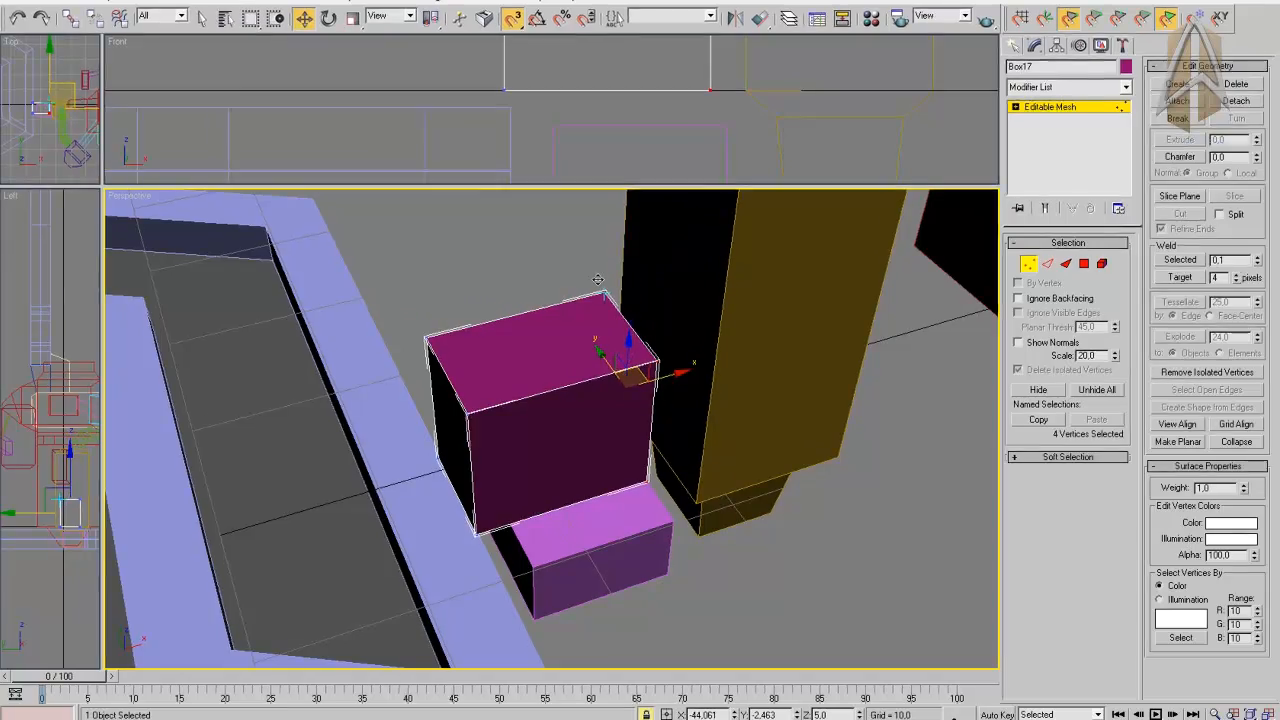
{"action": "left_click_drag", "start_coordinate": [605, 292], "coordinate": [622, 264]}
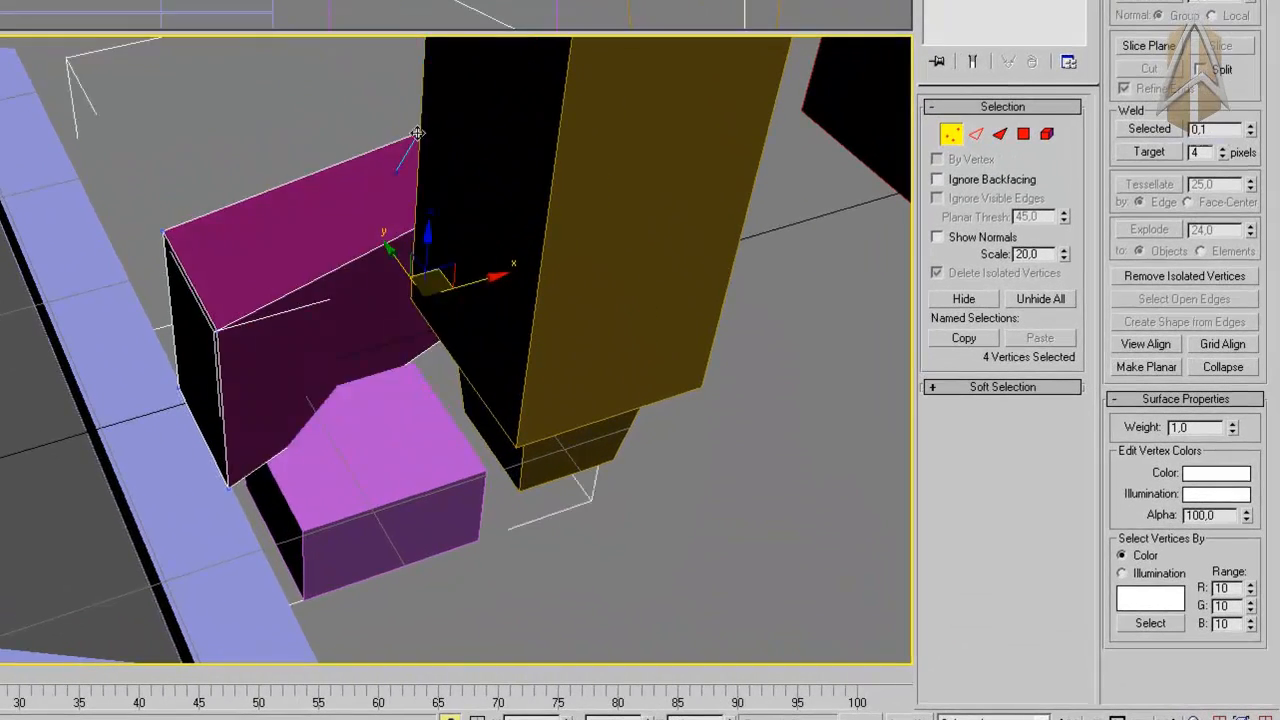
{"action": "left_click_drag", "start_coordinate": [417, 133], "coordinate": [453, 65]}
{"action": "middle_click_drag", "start_coordinate": [487, 495], "coordinate": [503, 471], "text": "alt"}
{"action": "middle_click_drag", "start_coordinate": [346, 499], "coordinate": [423, 449]}
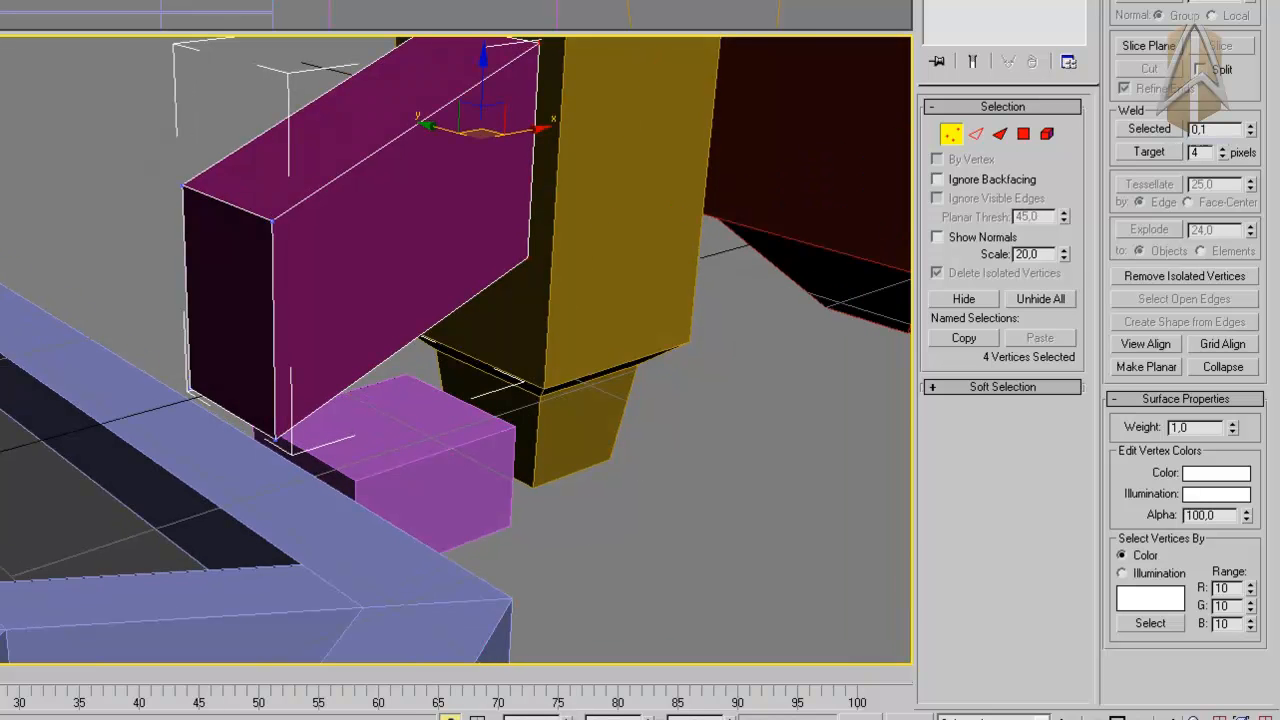
Select and lock the magenta block's two lower vertices on the hexagonal frame side, and enable edge snapping.
{"action": "left_click", "coordinate": [731, 550]}
{"action": "middle_click_drag", "start_coordinate": [370, 534], "coordinate": [300, 523], "text": "alt"}
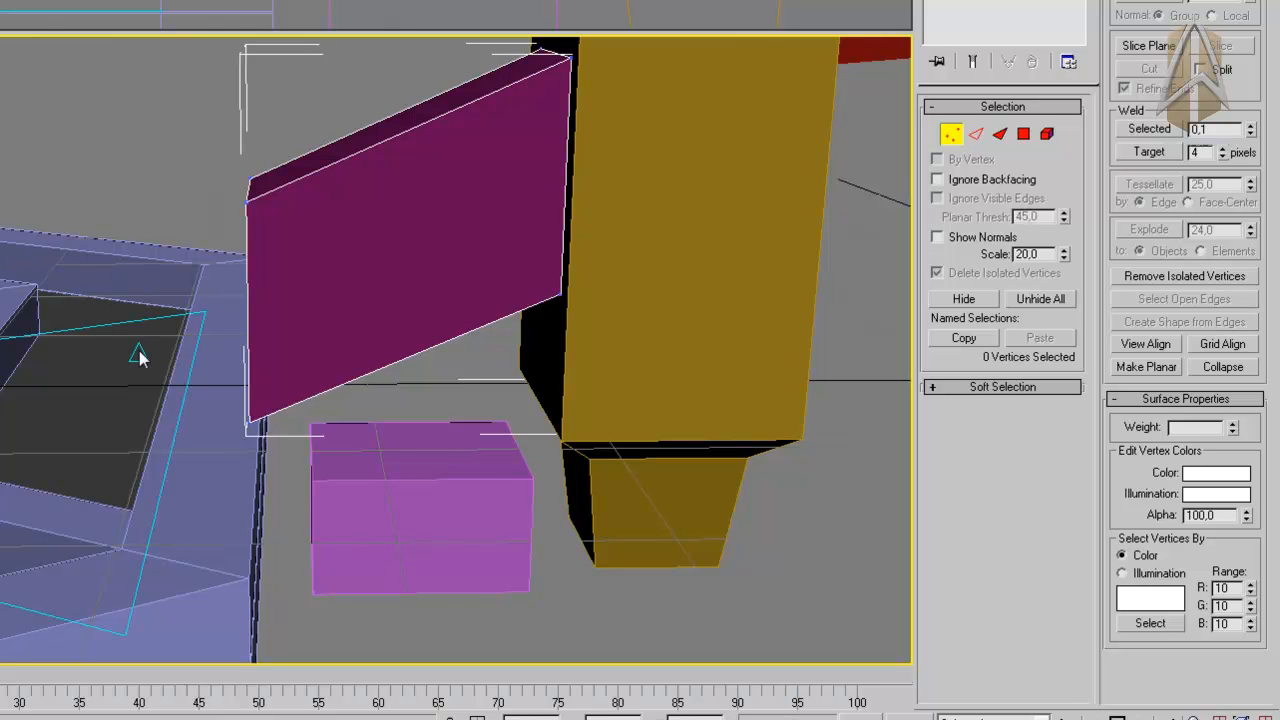
{"action": "mouse_move", "coordinate": [280, 443]}
{"action": "middle_mouse_down", "text": "alt"}
{"action": "mouse_move", "coordinate": [291, 409]}
{"action": "mouse_move", "coordinate": [280, 418]}
{"action": "middle_mouse_up", "text": "alt"}
{"action": "left_click_drag", "start_coordinate": [185, 400], "coordinate": [247, 442]}
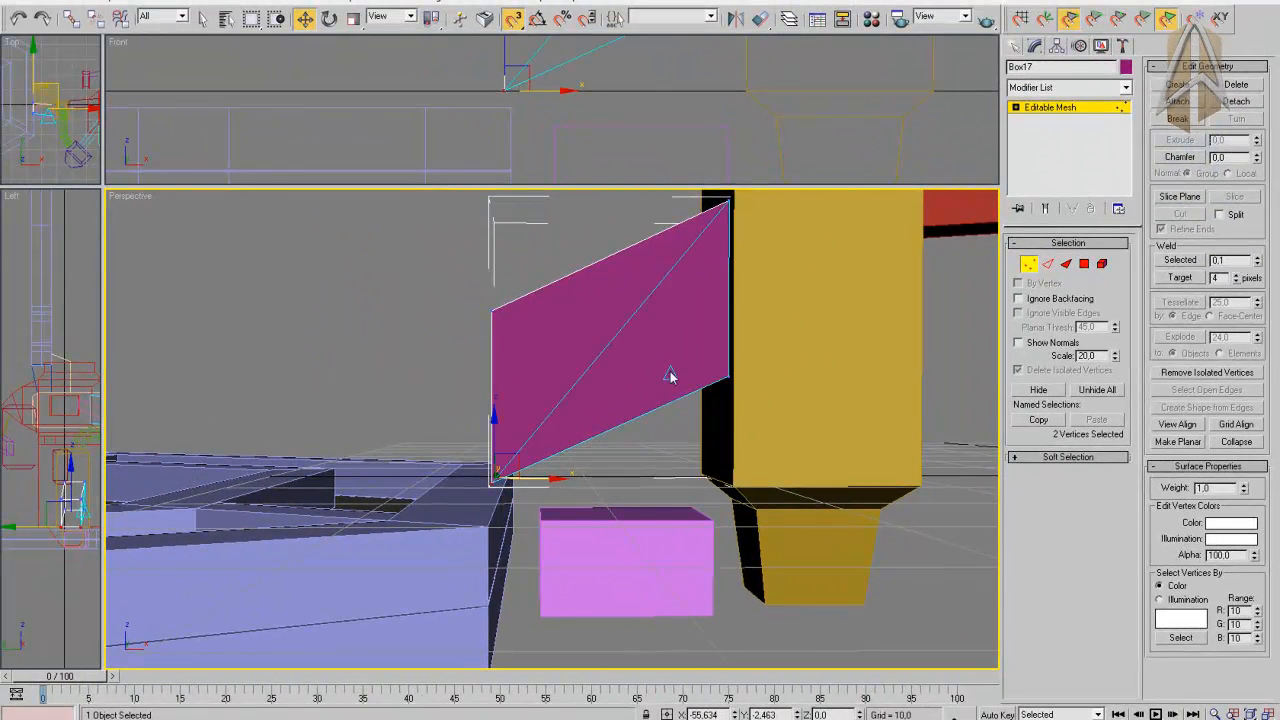
{"action": "left_click", "coordinate": [647, 714]}
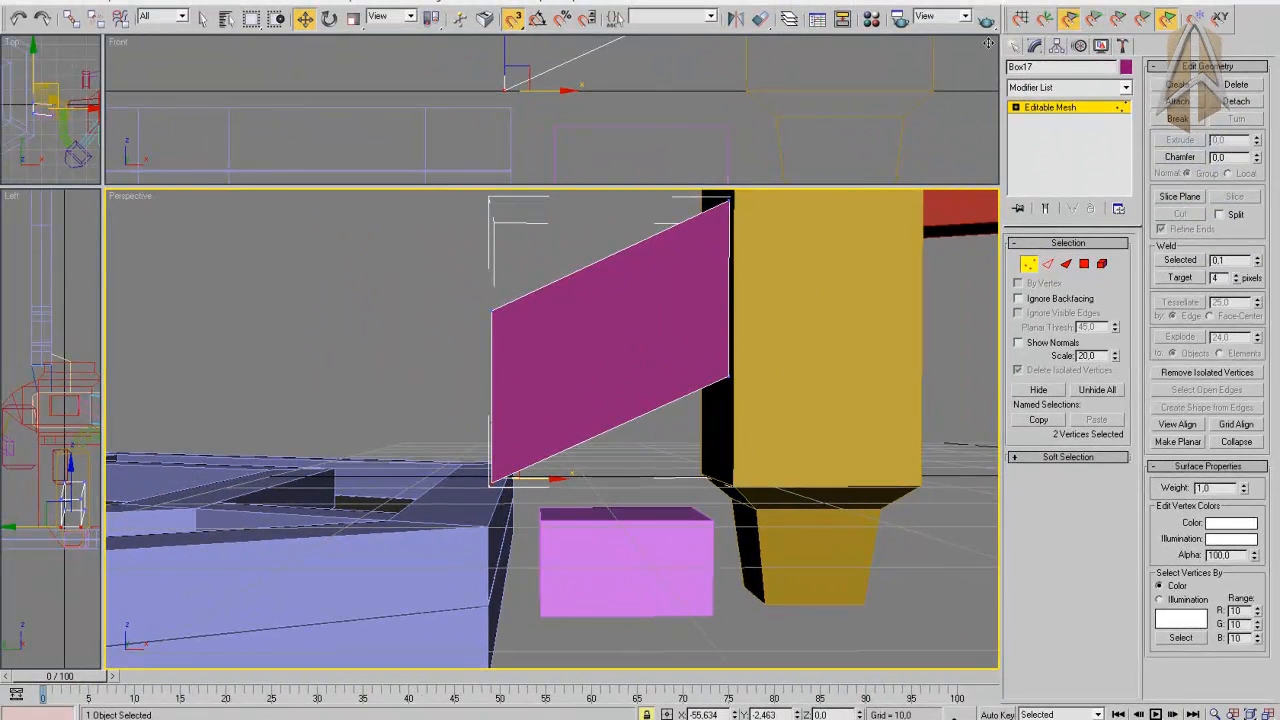
{"action": "left_click", "coordinate": [1143, 23]}
Try to snap the two lower vertices onto the hexagonal frame's upper outer edge, using the near corner as the snap point.
{"action": "middle_click_drag", "start_coordinate": [684, 408], "coordinate": [686, 480], "text": "alt"}
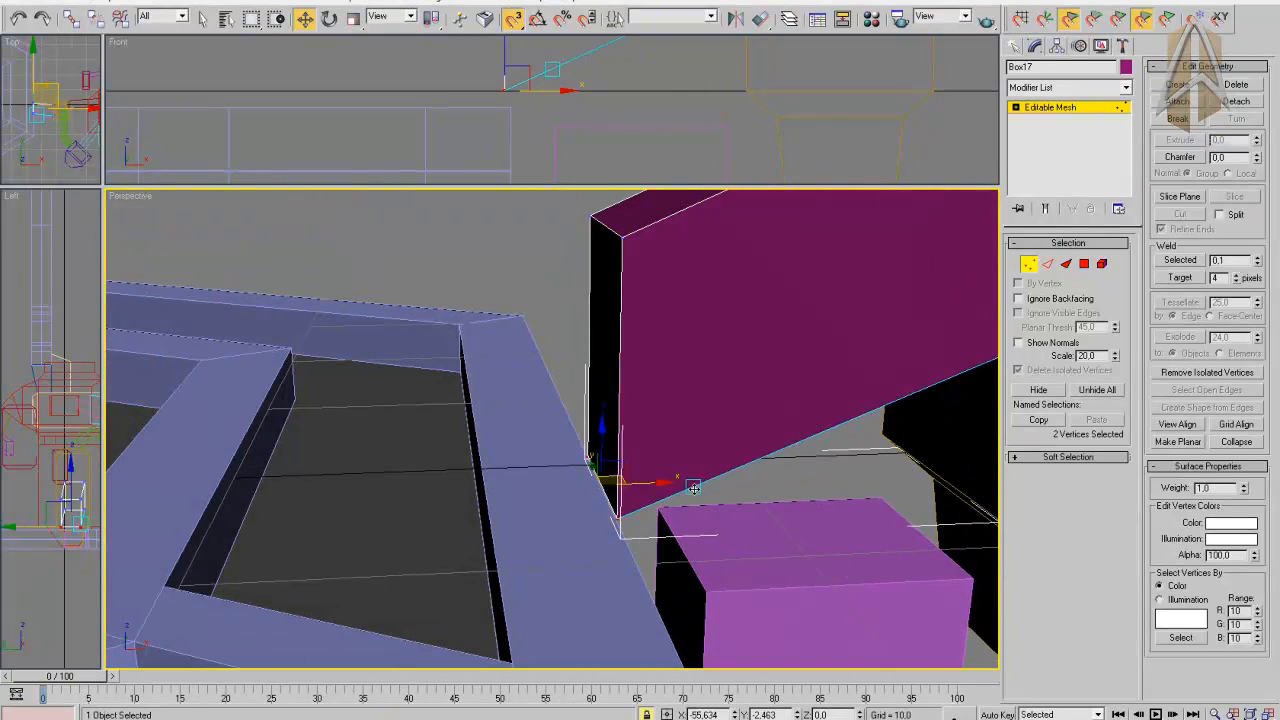
{"action": "middle_click_drag", "start_coordinate": [617, 524], "coordinate": [654, 513], "text": "alt"}
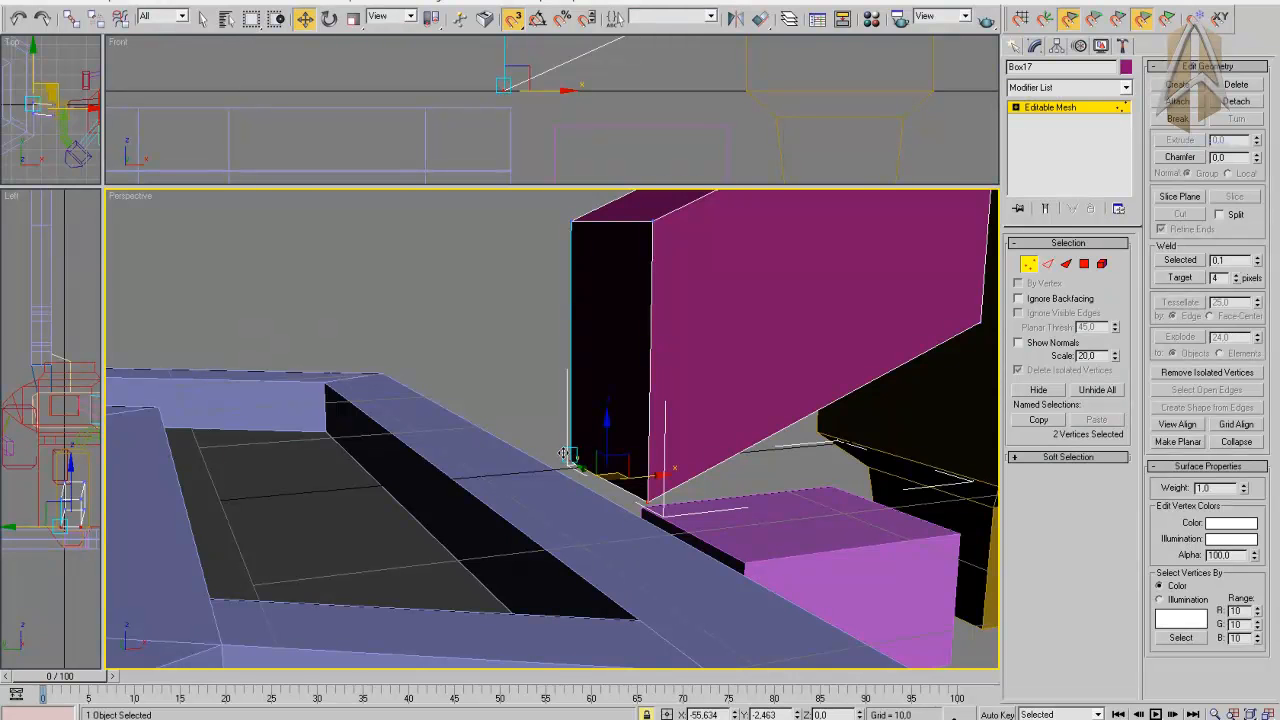
{"action": "middle_click_drag", "start_coordinate": [623, 442], "coordinate": [617, 388], "text": "alt"}
{"action": "scroll", "coordinate": [648, 447], "scroll_direction": "up", "scroll_amount": 4}
{"action": "middle_click_drag", "start_coordinate": [368, 259], "coordinate": [351, 237]}
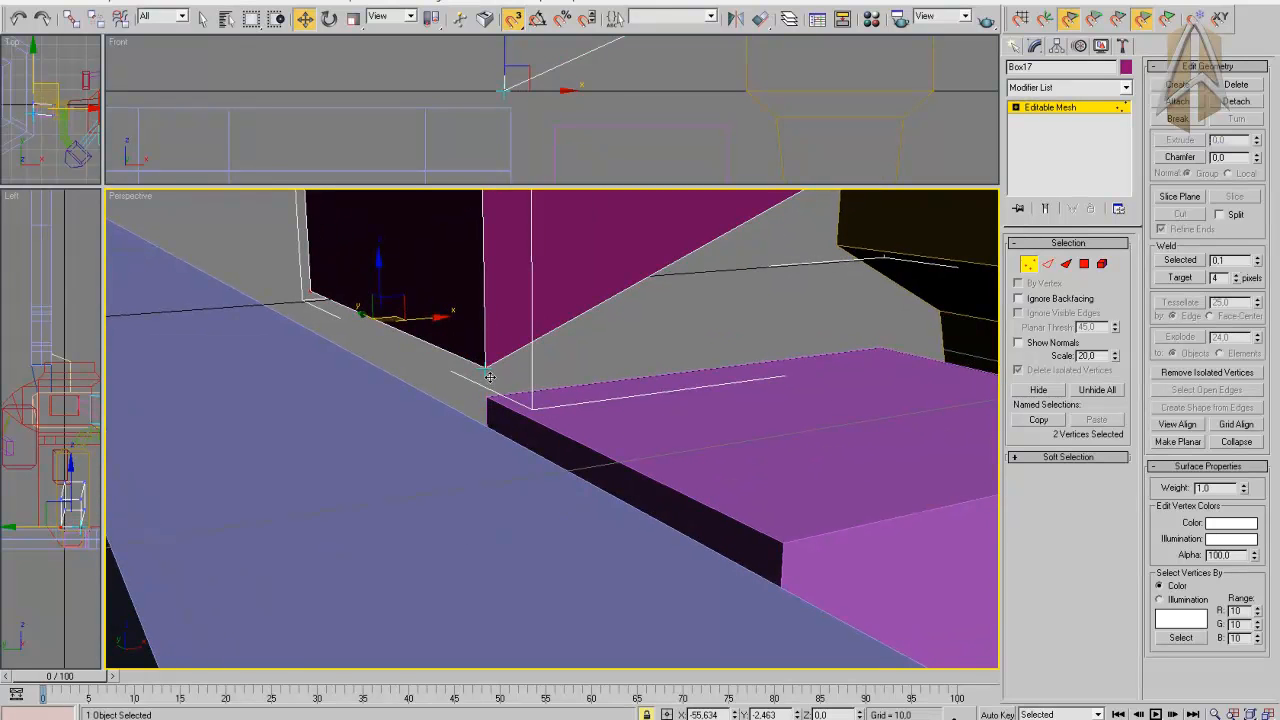
{"action": "left_click_drag", "start_coordinate": [487, 379], "coordinate": [482, 422]}
{"action": "middle_click_drag", "start_coordinate": [488, 425], "coordinate": [923, 400]}
{"action": "scroll", "coordinate": [495, 426], "scroll_direction": "down", "scroll_amount": 4}
{"action": "scroll", "coordinate": [582, 435], "scroll_direction": "up", "scroll_amount": 5}
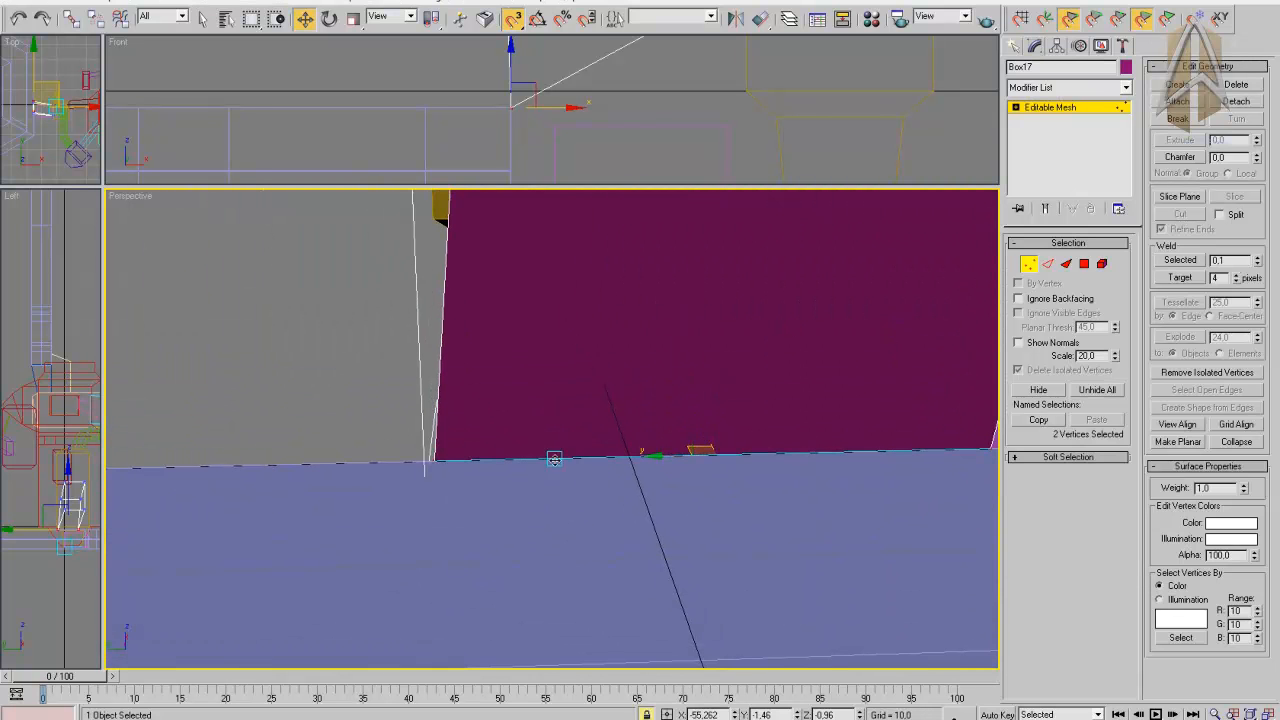
{"action": "middle_click_drag", "start_coordinate": [477, 420], "coordinate": [372, 429], "text": "alt"}
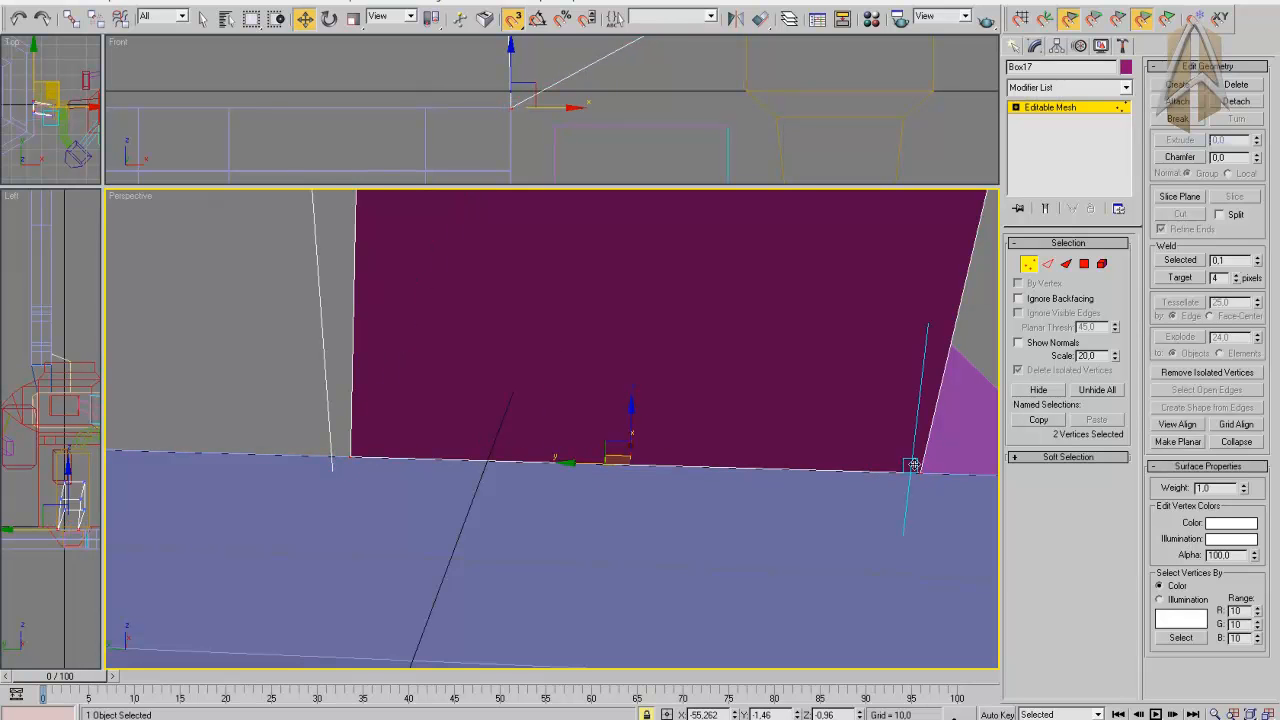
{"action": "middle_click_drag", "start_coordinate": [791, 423], "coordinate": [710, 395], "text": "alt"}
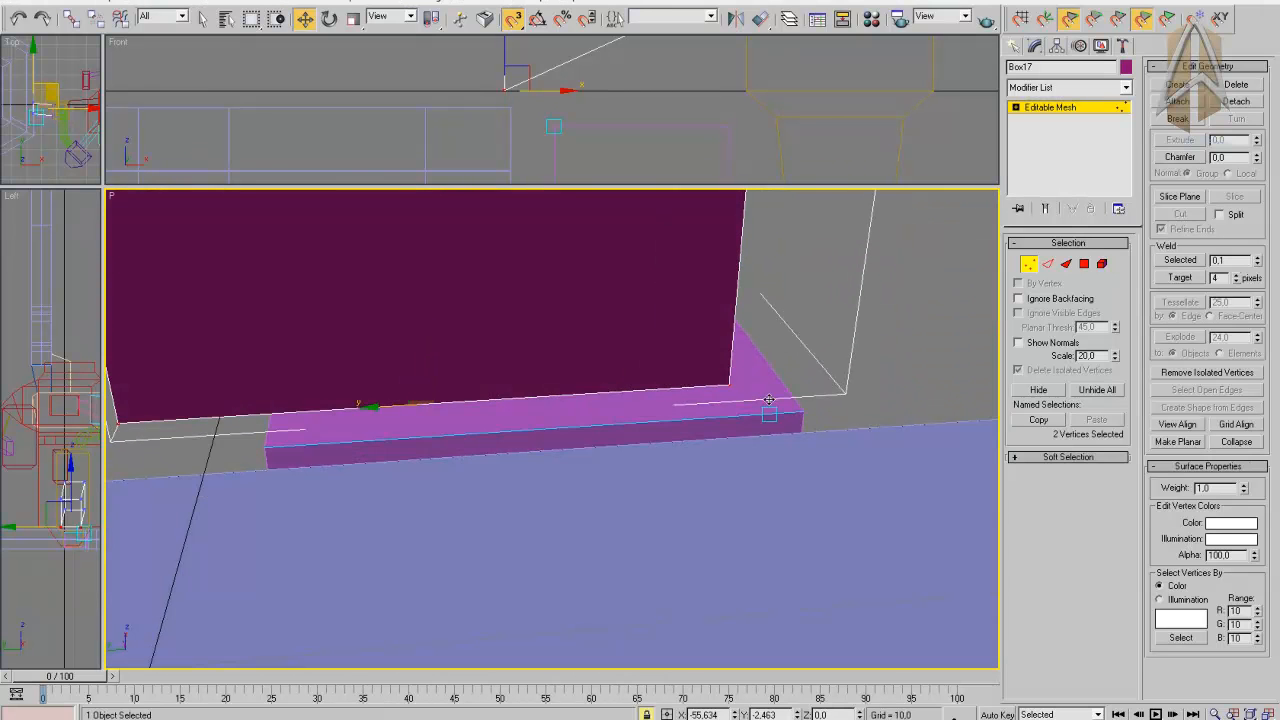
Snap the magenta block's two lower frame-side vertices onto the hexagonal frame's upper outer edge.
{"action": "left_click_drag", "start_coordinate": [740, 393], "coordinate": [751, 431]}
{"action": "middle_click_drag", "start_coordinate": [751, 431], "coordinate": [663, 331], "text": "alt"}
{"action": "scroll", "coordinate": [803, 381], "scroll_direction": "down", "scroll_amount": 5}
{"action": "scroll", "coordinate": [669, 348], "scroll_direction": "up", "scroll_amount": 5}
{"action": "middle_click_drag", "start_coordinate": [638, 389], "coordinate": [735, 501]}
{"action": "middle_click_drag", "start_coordinate": [743, 360], "coordinate": [723, 451], "text": "alt"}
{"action": "middle_click_drag", "start_coordinate": [854, 309], "coordinate": [735, 441], "text": "alt"}
{"action": "scroll", "coordinate": [649, 417], "scroll_direction": "down", "scroll_amount": 4}
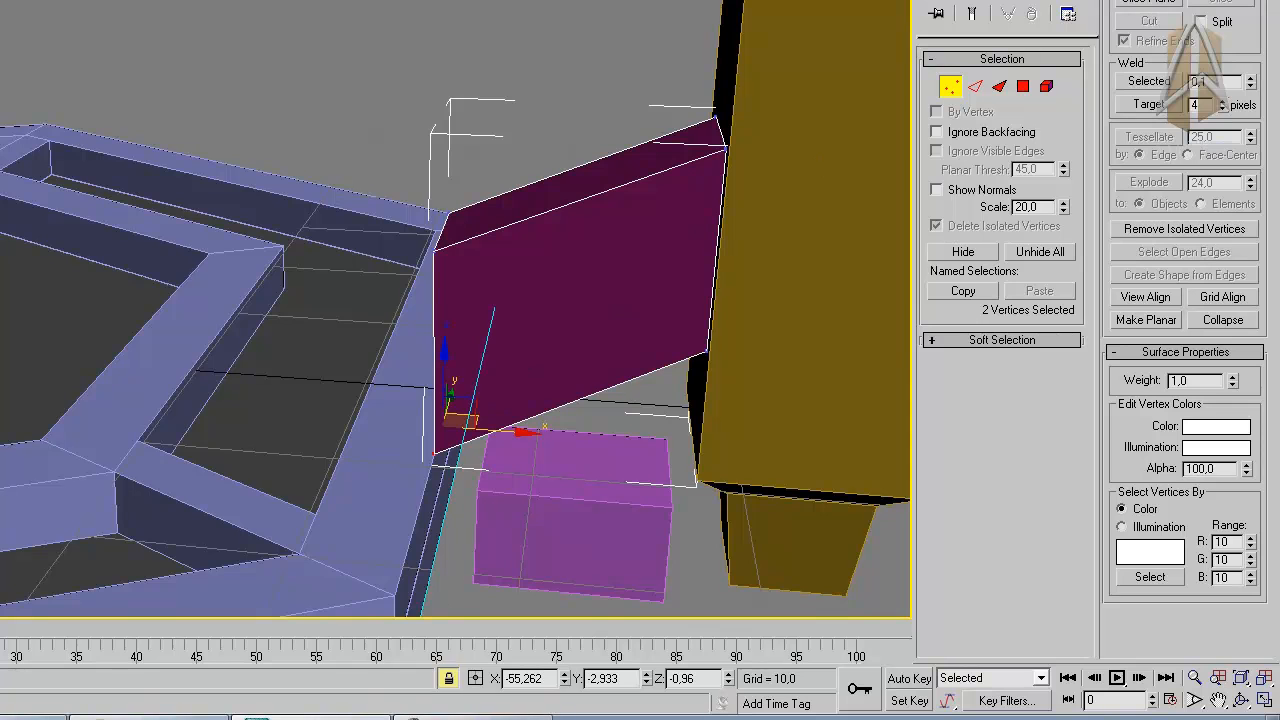
Select the magenta block's two upper vertices on the frame side and snap them down onto the hexagonal frame's inner edge.
{"action": "left_click", "coordinate": [447, 679]}
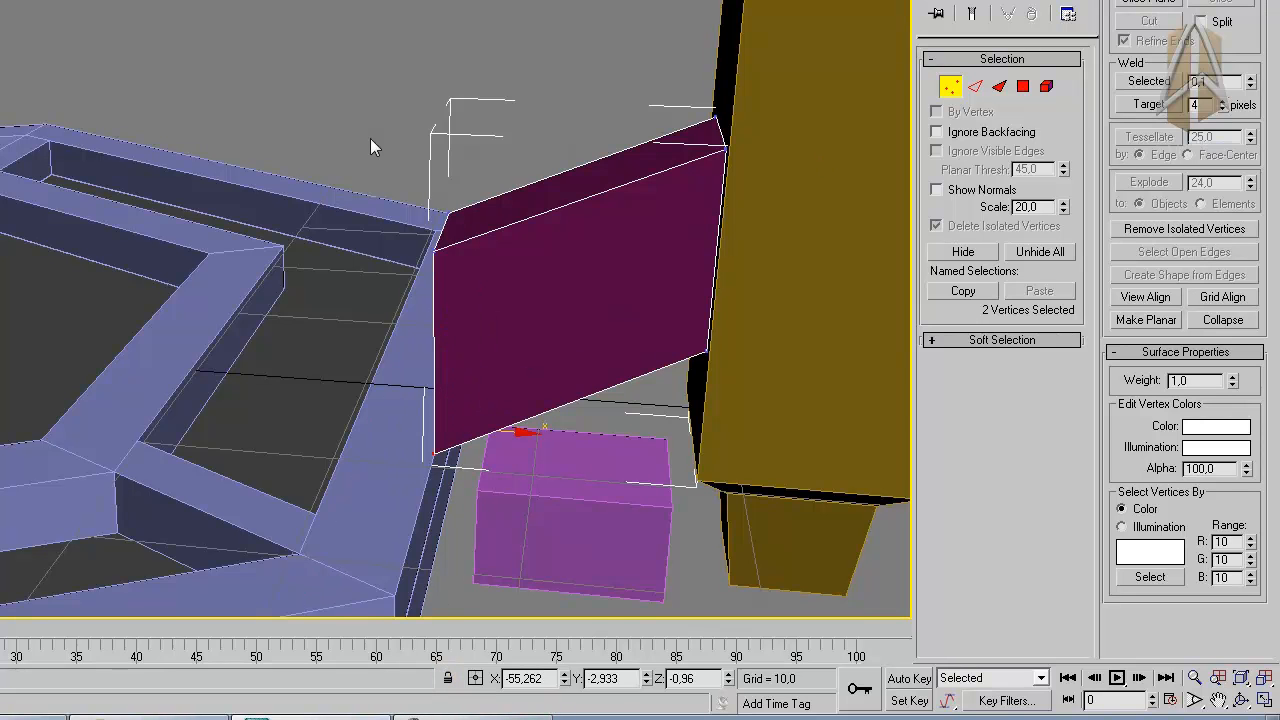
{"action": "left_click_drag", "start_coordinate": [533, 322], "coordinate": [533, 318]}
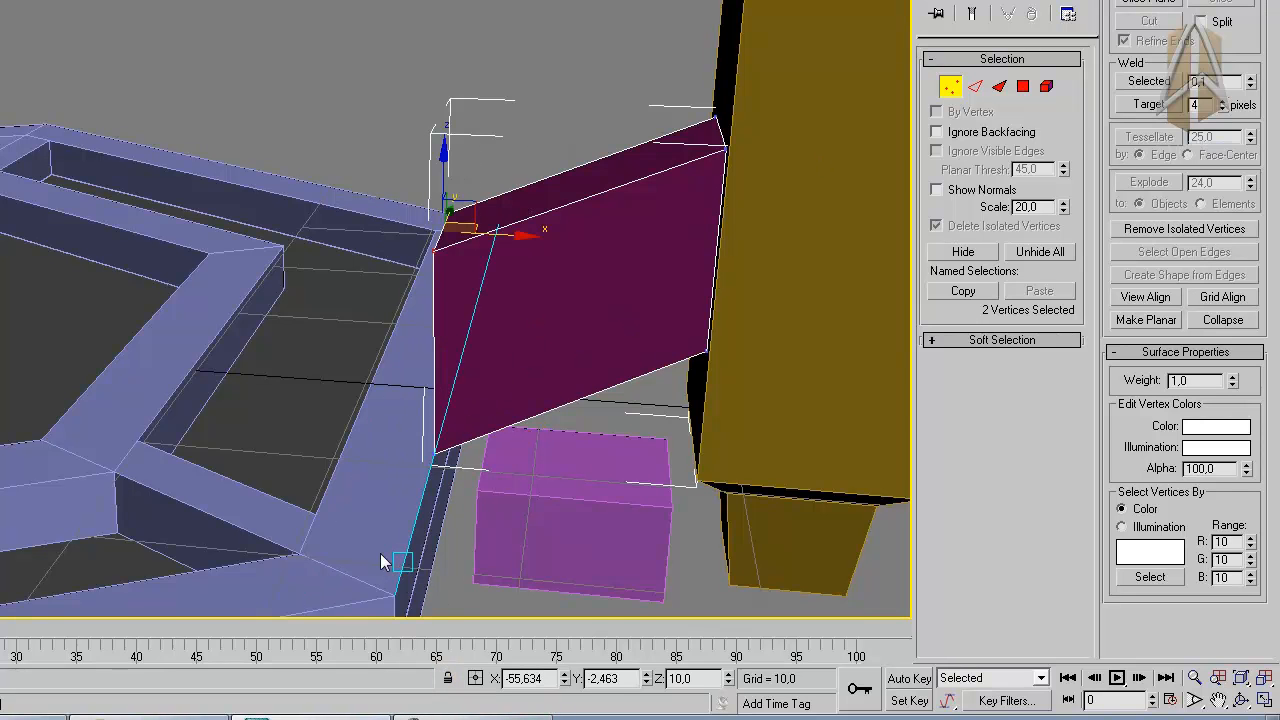
{"action": "middle_click_drag", "start_coordinate": [386, 530], "coordinate": [445, 518], "text": "alt"}
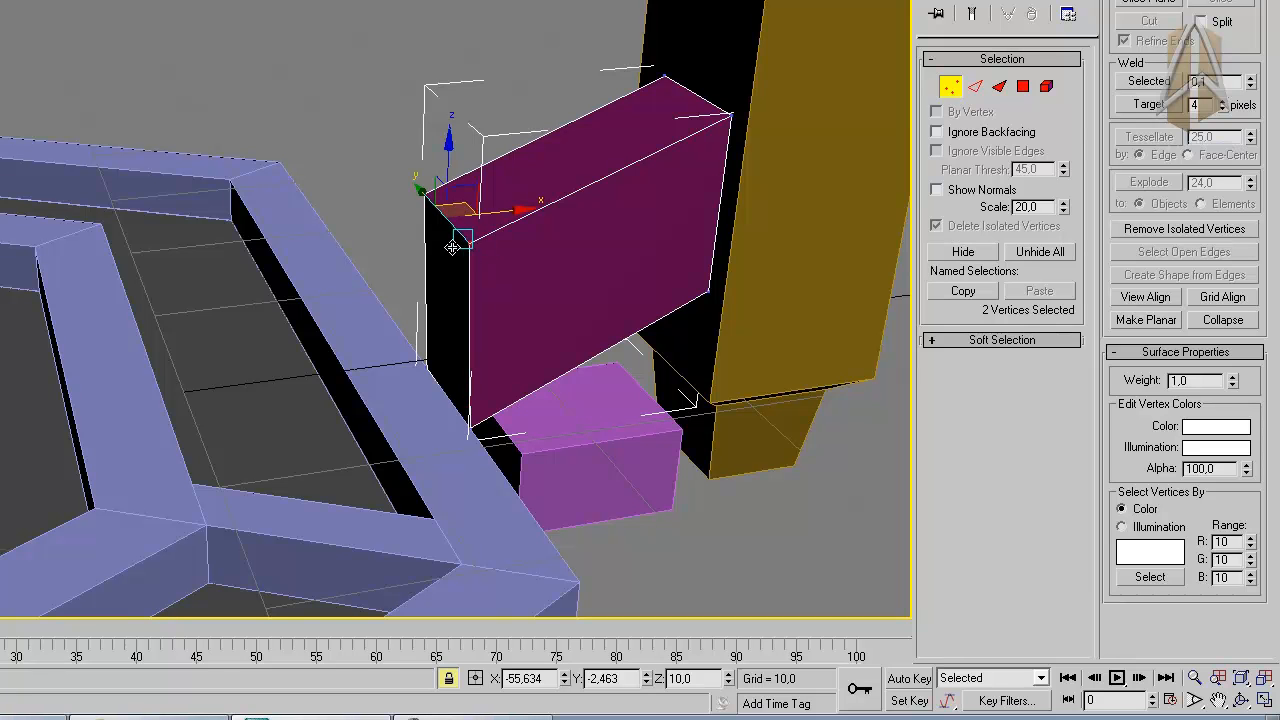
{"action": "left_click_drag", "start_coordinate": [407, 193], "coordinate": [347, 381]}
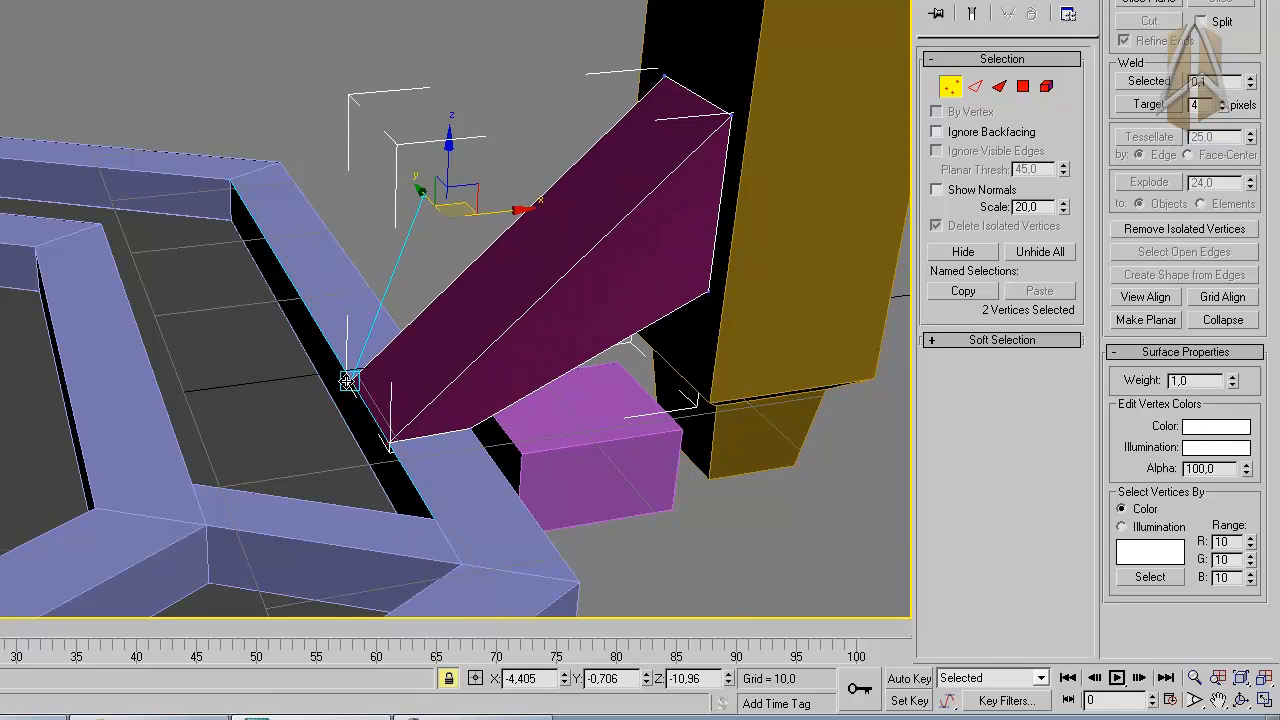
{"action": "left_click_drag", "start_coordinate": [347, 381], "coordinate": [348, 381]}
{"action": "mouse_move", "coordinate": [488, 454]}
{"action": "middle_mouse_down", "text": "alt"}
{"action": "mouse_move", "coordinate": [606, 486]}
{"action": "mouse_move", "coordinate": [481, 436]}
{"action": "mouse_move", "coordinate": [453, 404]}
{"action": "mouse_move", "coordinate": [498, 434]}
{"action": "mouse_move", "coordinate": [508, 460]}
{"action": "mouse_move", "coordinate": [470, 449]}
{"action": "middle_mouse_up", "text": "alt"}
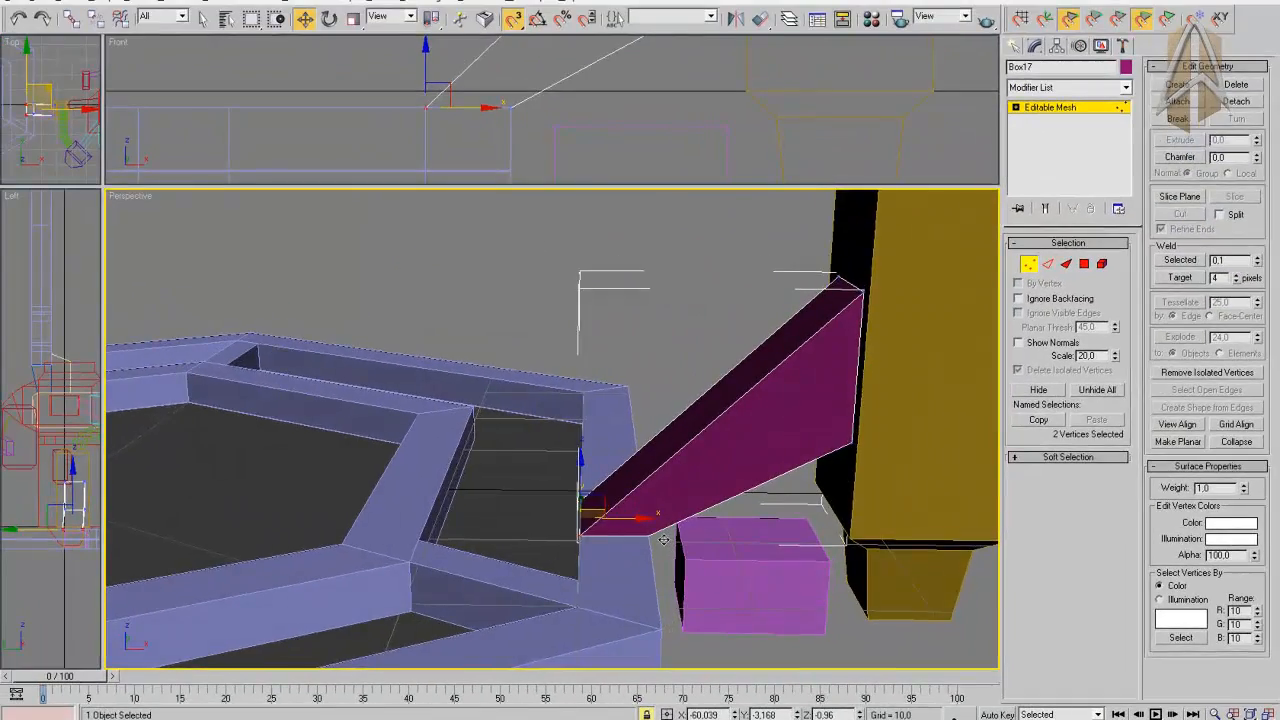
Turn off snapping, select the magenta block's two upper vertices at the yellow block, and lower them in the Left view to about Z 11.73.
{"action": "scroll", "coordinate": [729, 546], "scroll_direction": "up", "scroll_amount": 3}
{"action": "scroll", "coordinate": [657, 539], "scroll_direction": "down", "scroll_amount": 3}
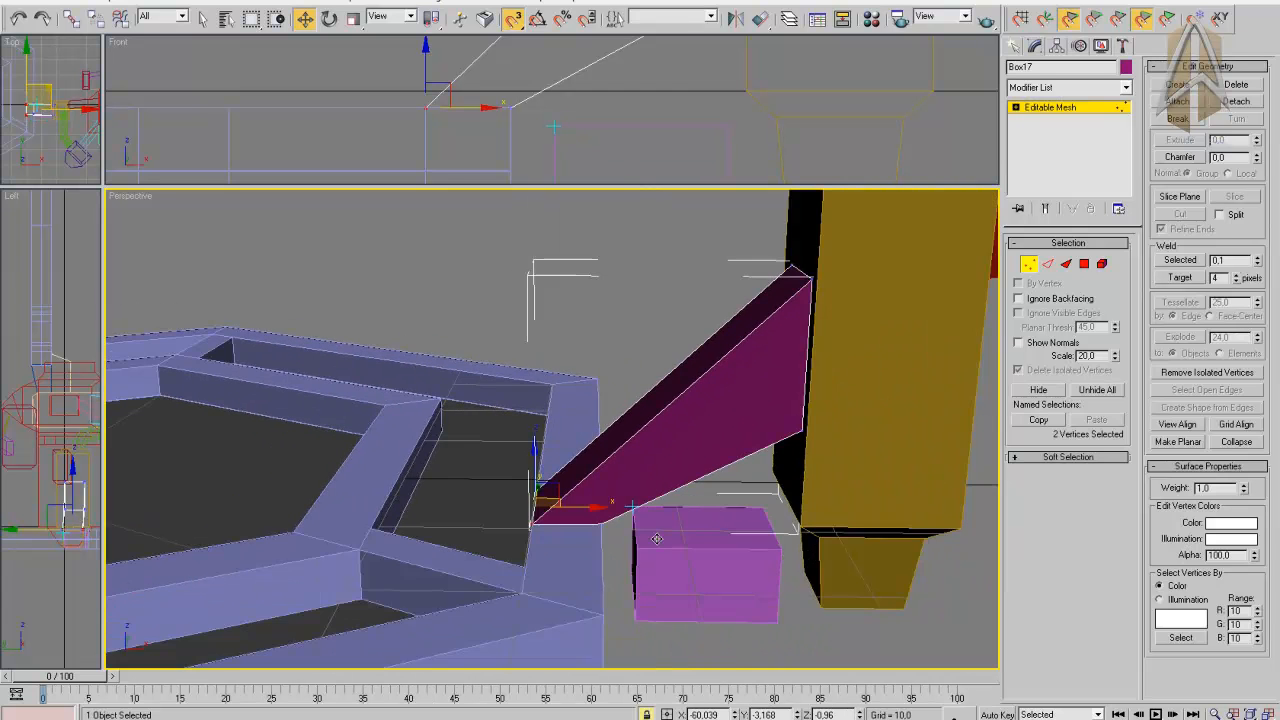
{"action": "middle_click_drag", "start_coordinate": [657, 539], "coordinate": [667, 446], "text": "alt"}
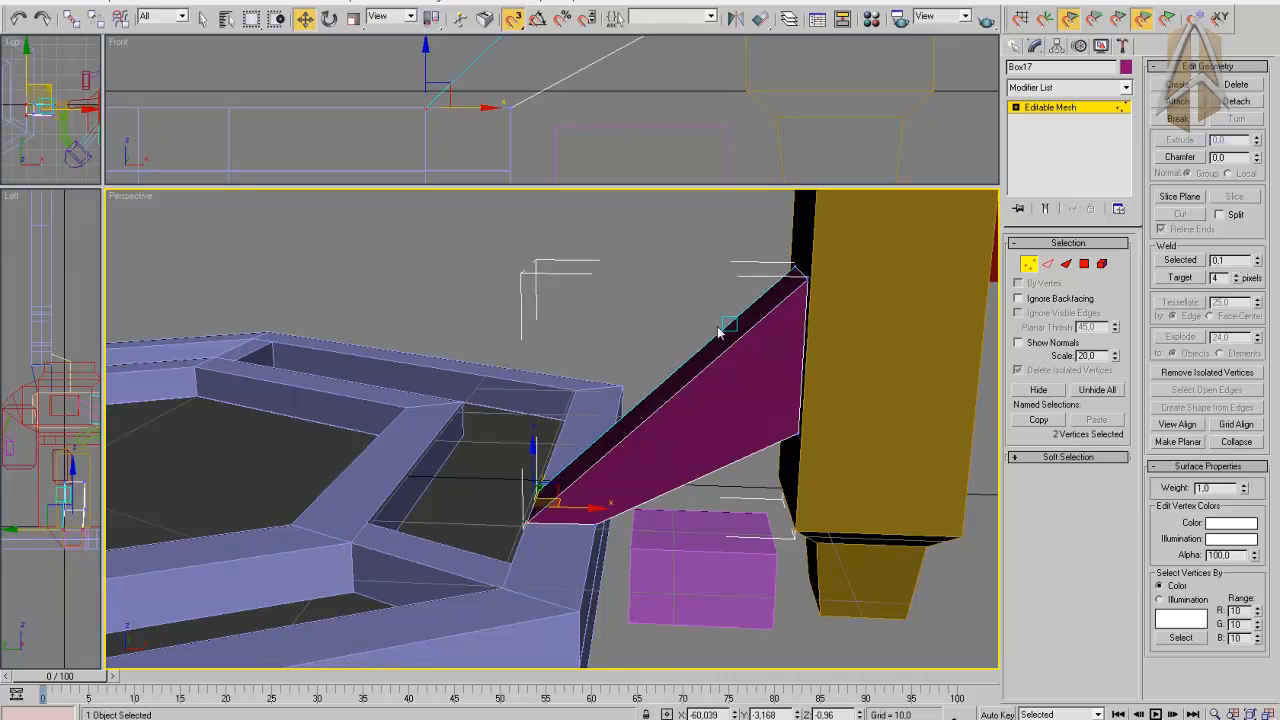
{"action": "left_click_drag", "start_coordinate": [867, 343], "coordinate": [866, 341]}
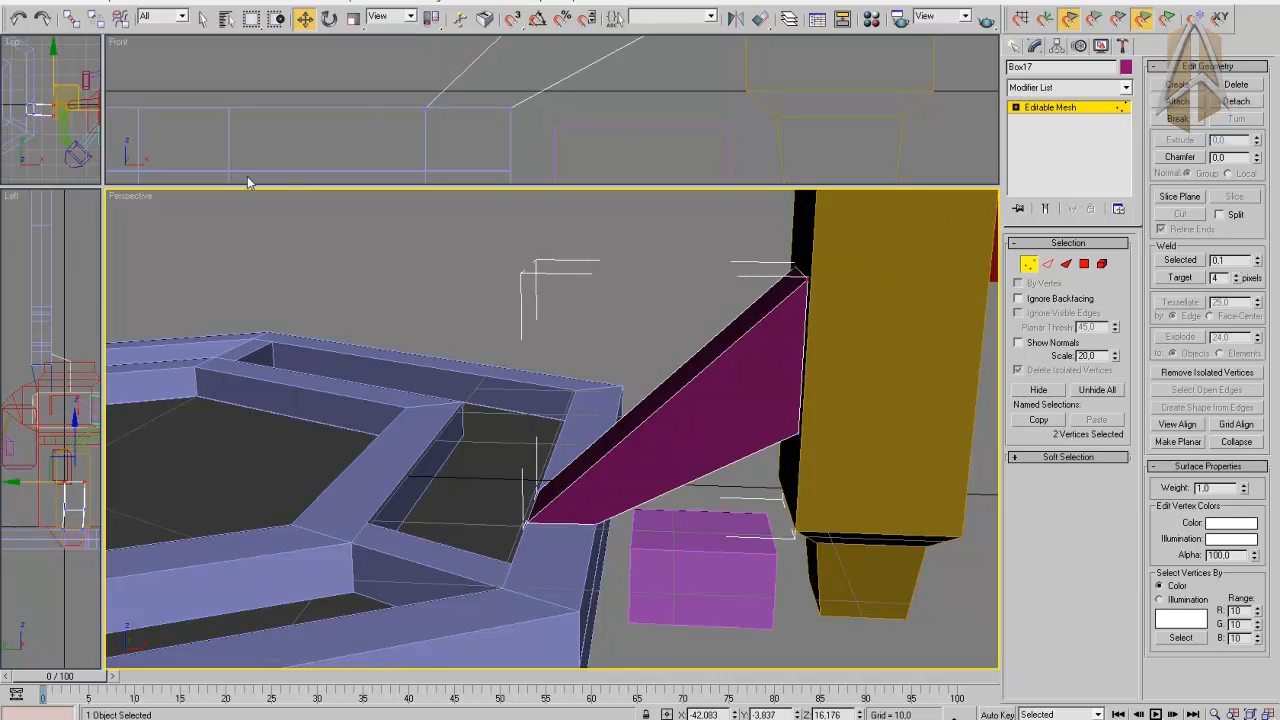
{"action": "scroll", "coordinate": [62, 340], "scroll_direction": "down", "scroll_amount": 3}
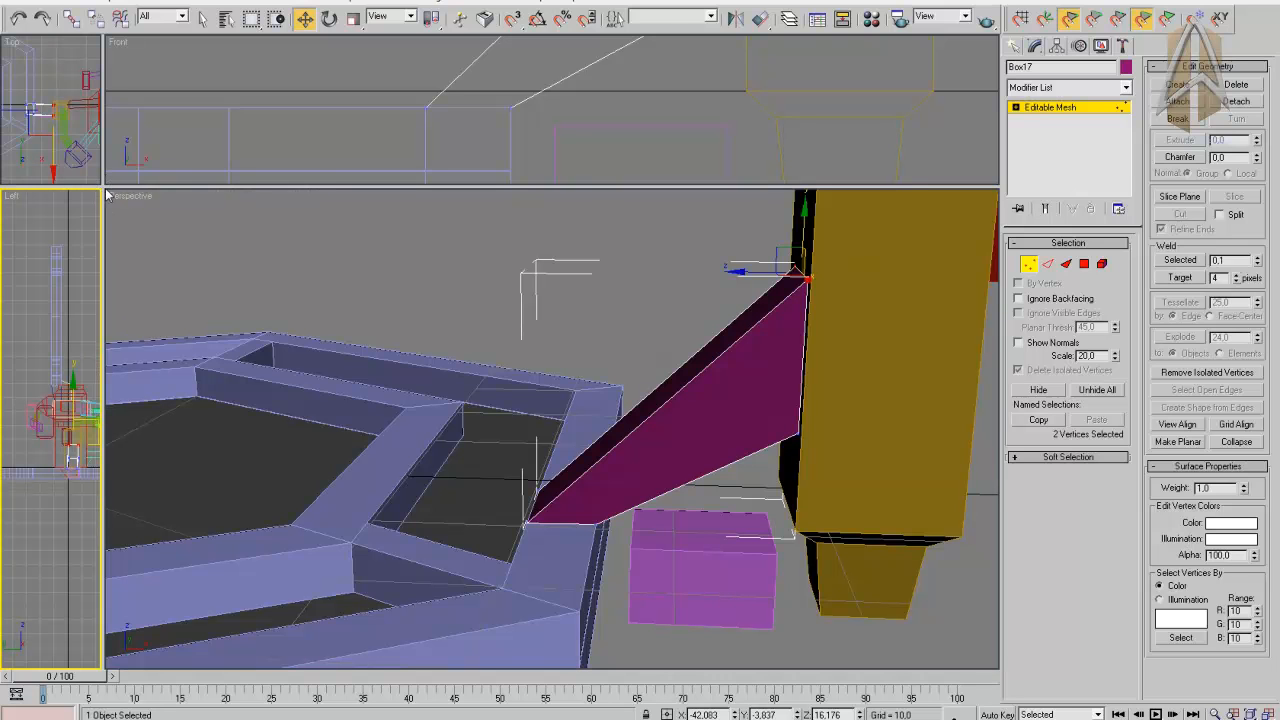
{"action": "left_click_drag", "start_coordinate": [103, 188], "coordinate": [512, 168]}
{"action": "scroll", "coordinate": [212, 345], "scroll_direction": "up", "scroll_amount": 3}
{"action": "middle_click_drag", "start_coordinate": [219, 357], "coordinate": [211, 316]}
{"action": "middle_click_drag", "start_coordinate": [248, 375], "coordinate": [246, 370]}
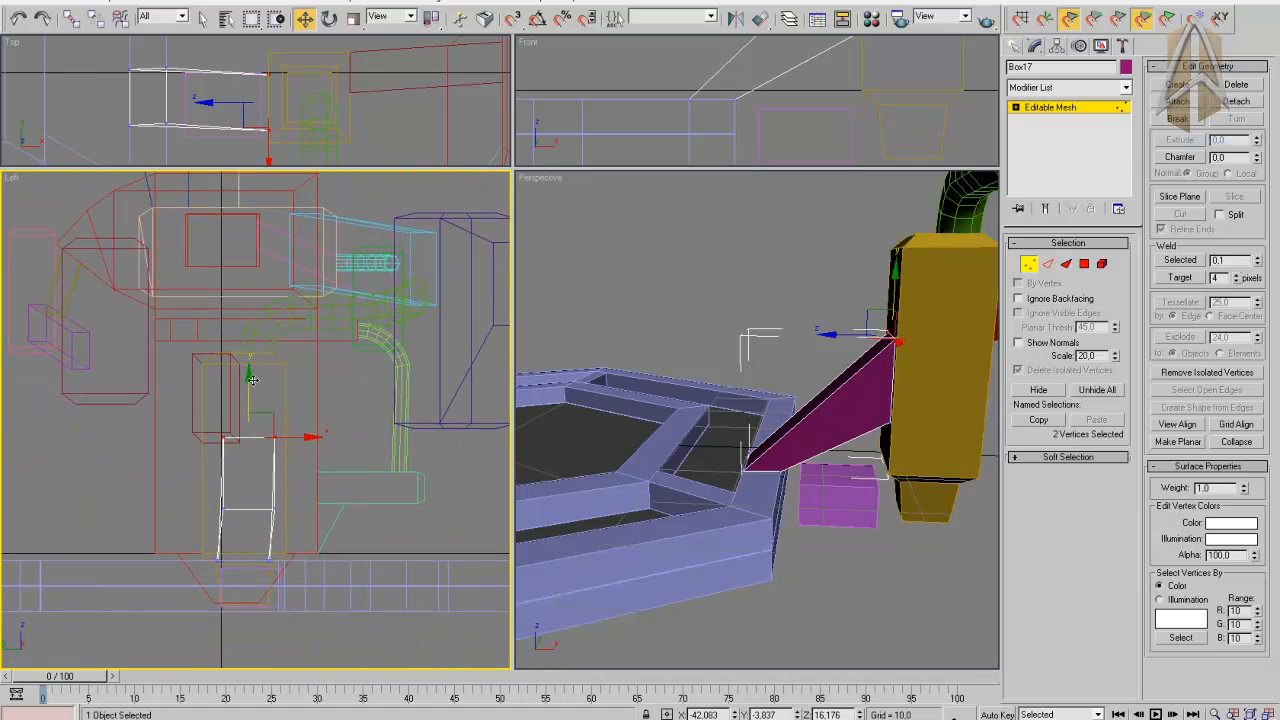
{"action": "left_click_drag", "start_coordinate": [244, 378], "coordinate": [240, 443]}
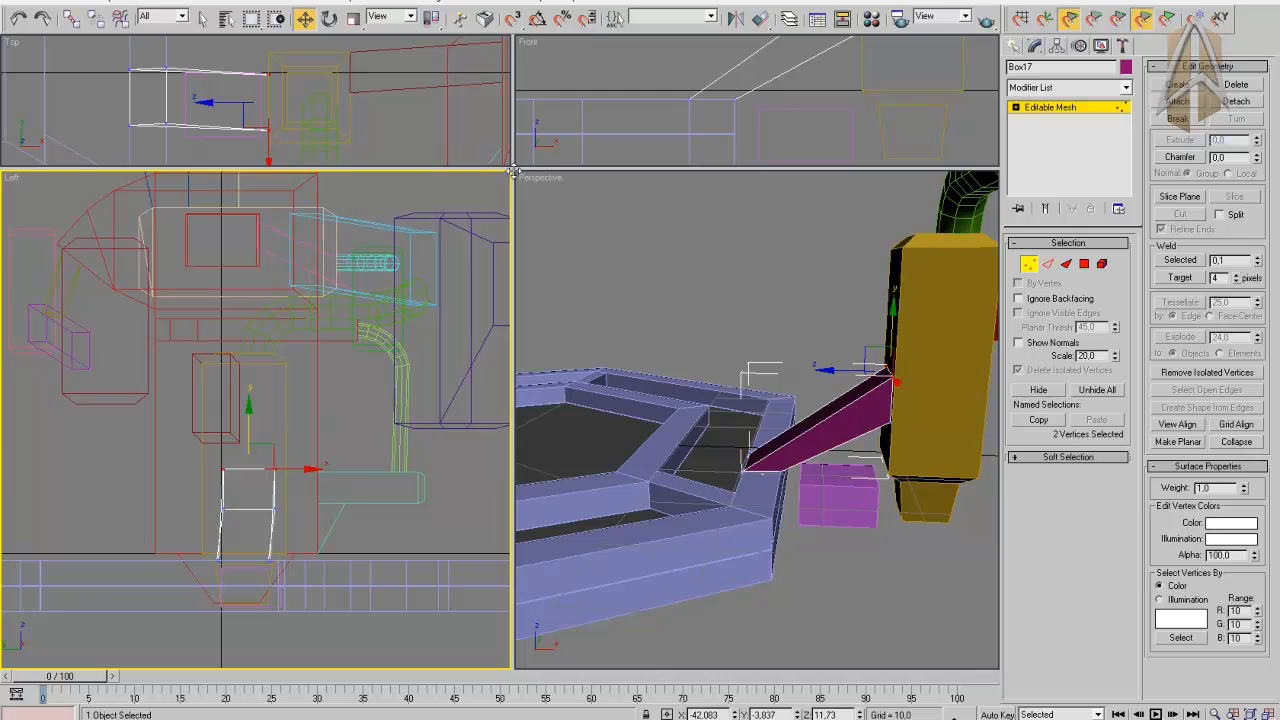
Leave vertex editing of the magenta block and convert the lower violet box to an editable mesh.
{"action": "left_click_drag", "start_coordinate": [510, 170], "coordinate": [277, 135]}
{"action": "middle_click_drag", "start_coordinate": [697, 480], "coordinate": [587, 459]}
{"action": "scroll", "coordinate": [640, 400], "scroll_direction": "up", "scroll_amount": 10}
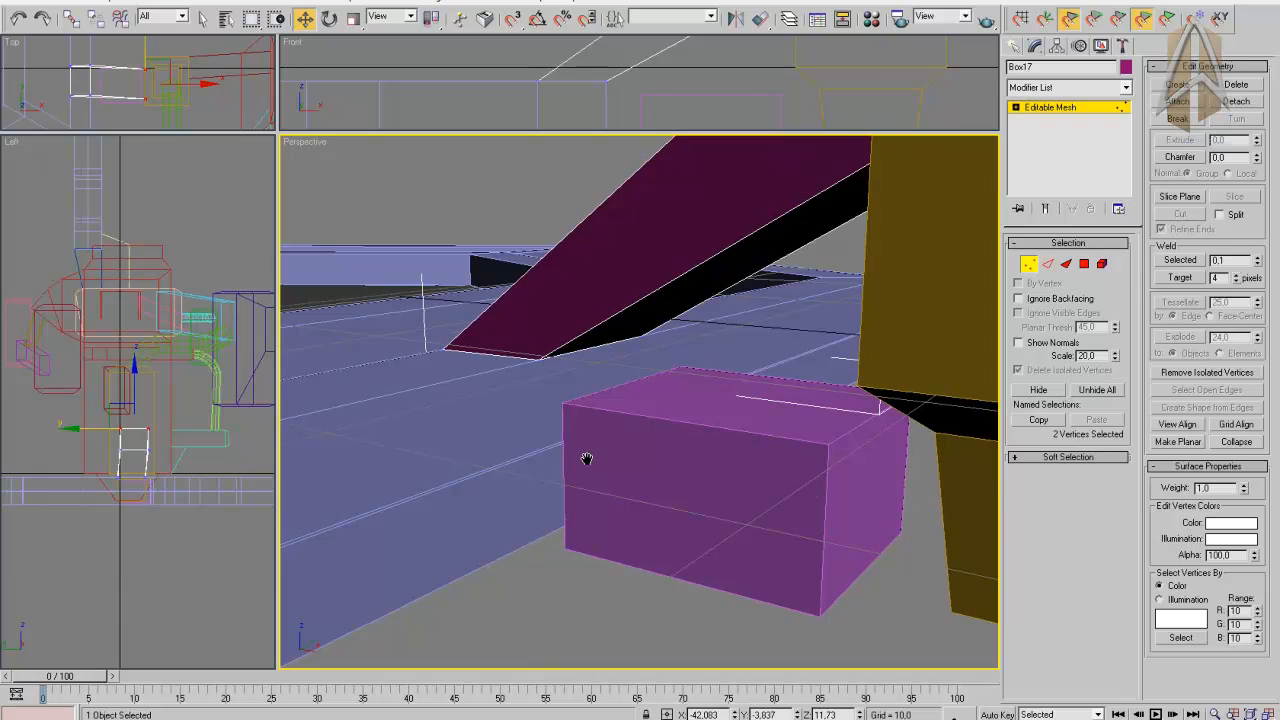
{"action": "scroll", "coordinate": [587, 460], "scroll_direction": "up", "scroll_amount": 2}
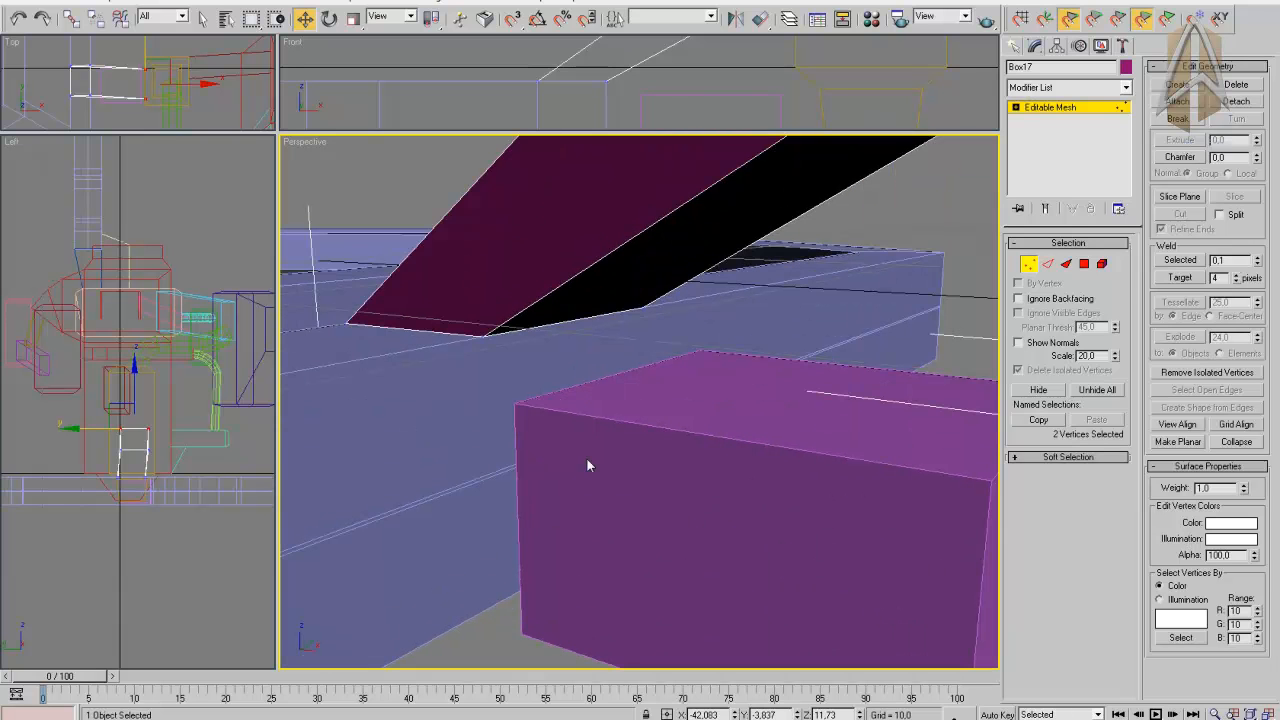
{"action": "middle_click_drag", "start_coordinate": [649, 470], "coordinate": [633, 411], "text": "alt"}
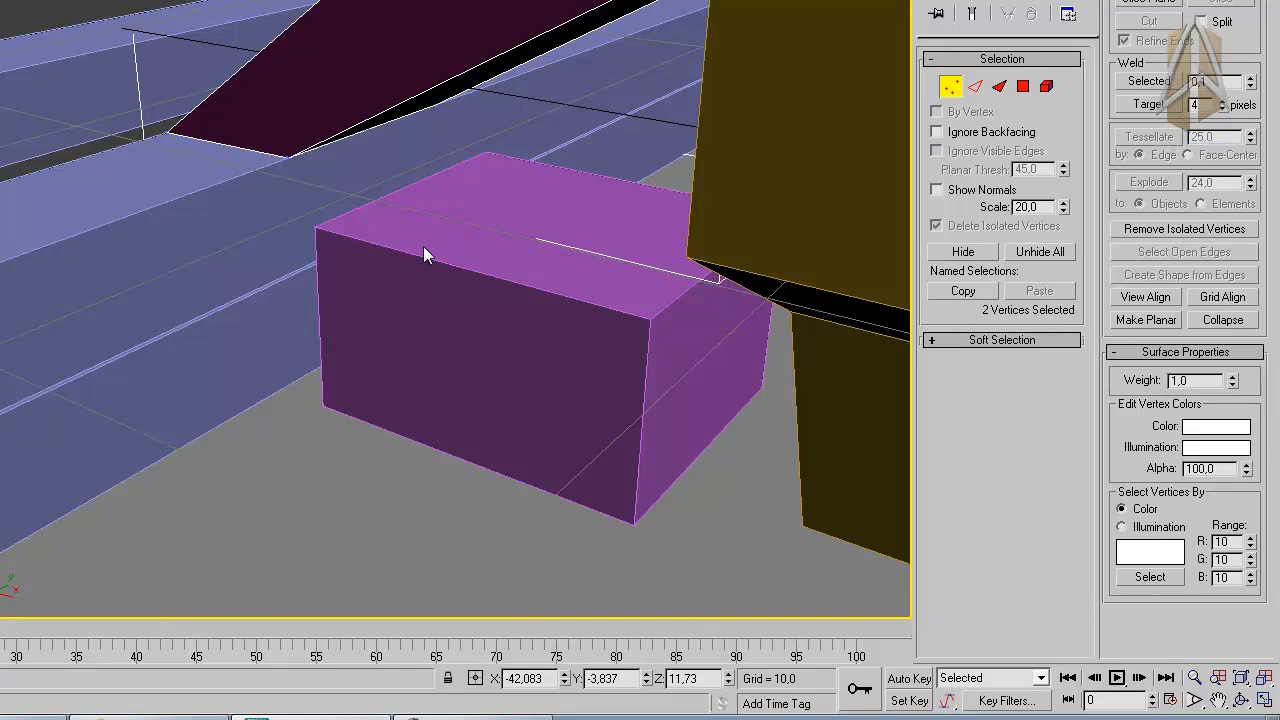
{"action": "left_click", "coordinate": [521, 399]}
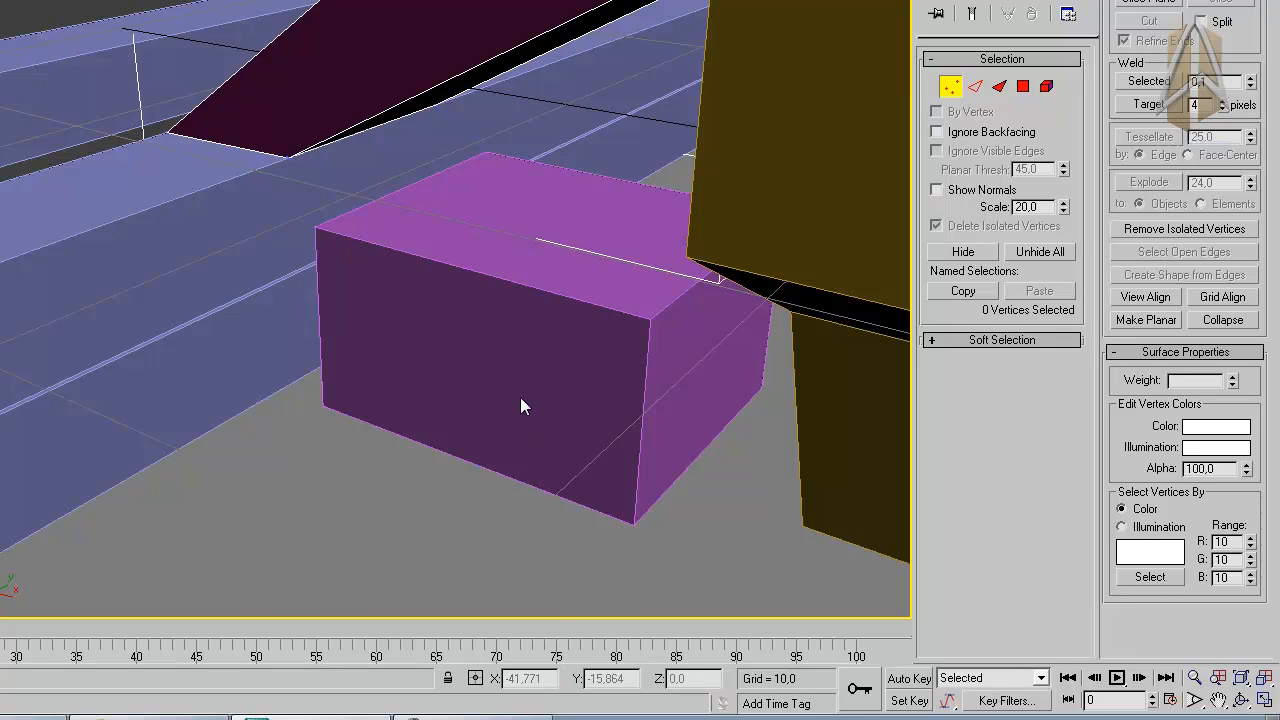
{"action": "left_click", "coordinate": [952, 88]}
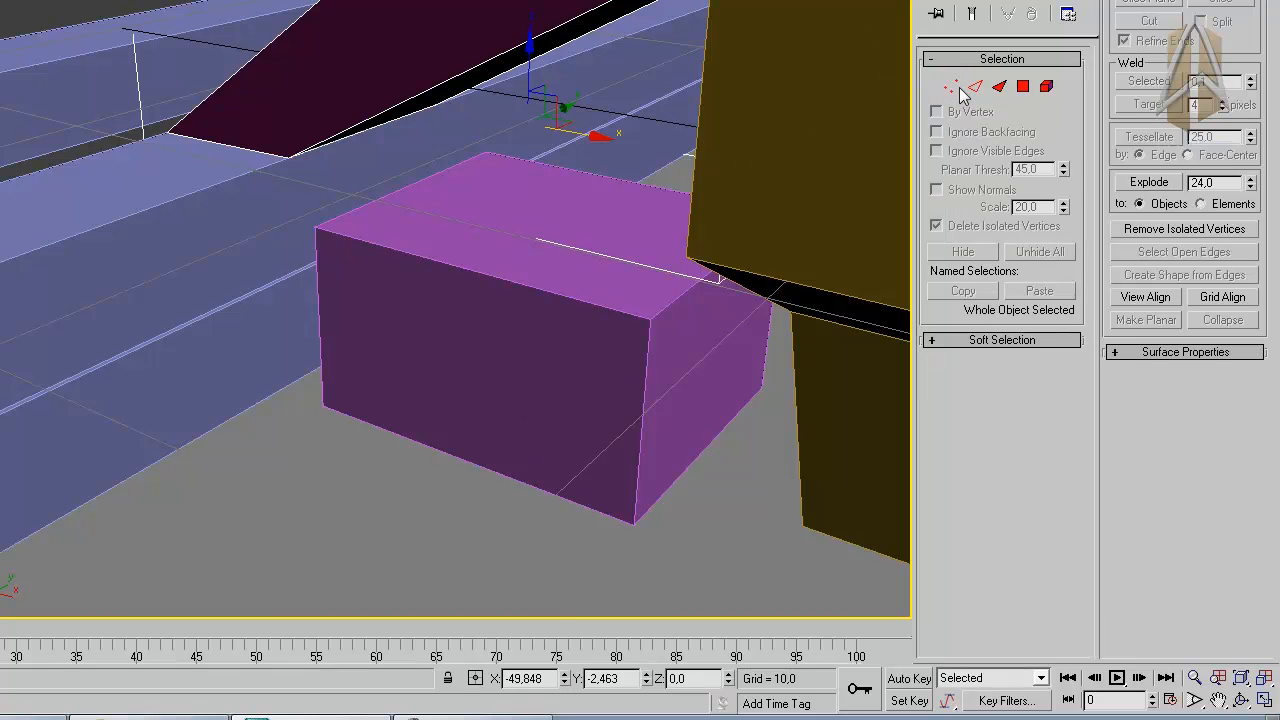
{"action": "left_click", "coordinate": [457, 307]}
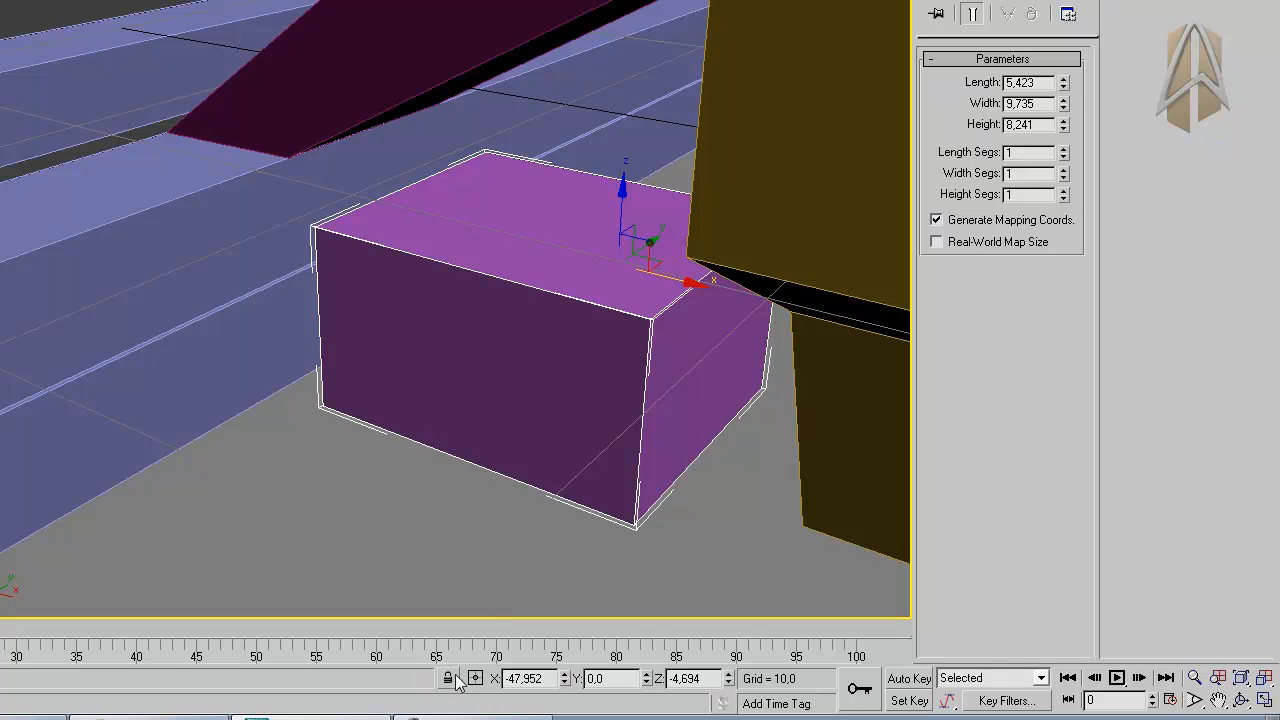
{"action": "right_click", "coordinate": [601, 373]}
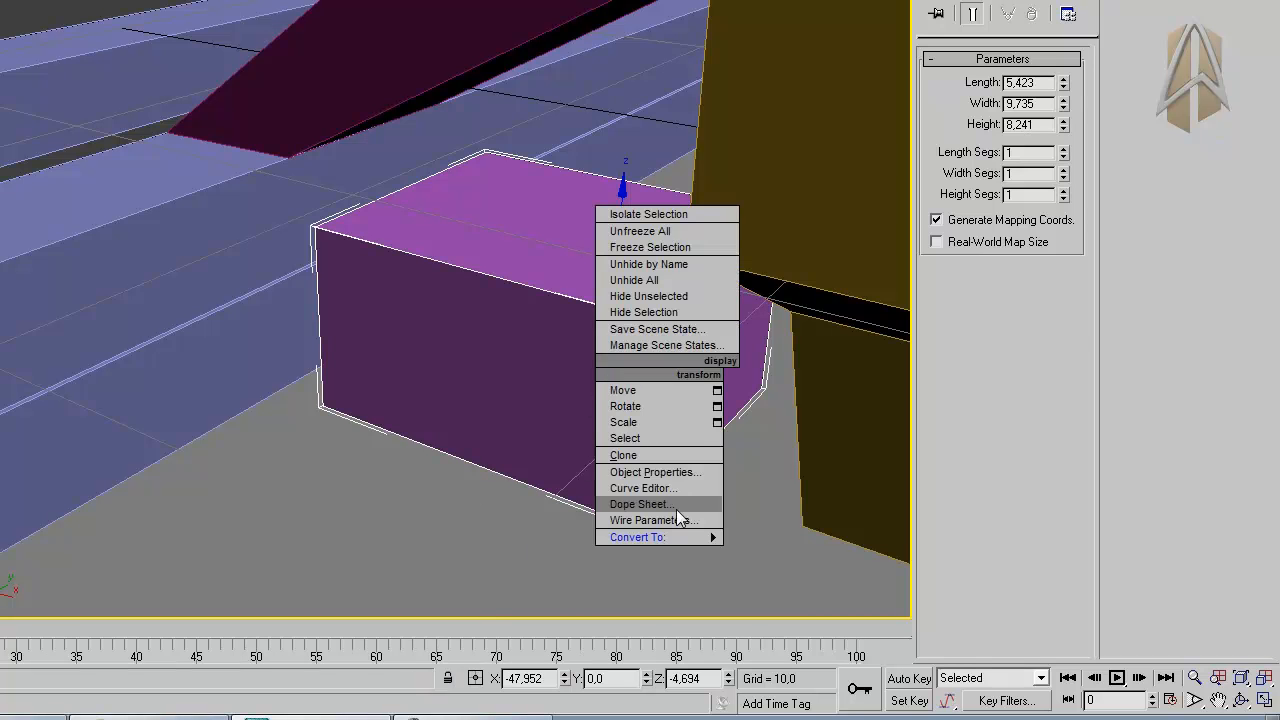
{"action": "mouse_move", "coordinate": [690, 537]}
{"action": "left_click", "coordinate": [790, 537]}
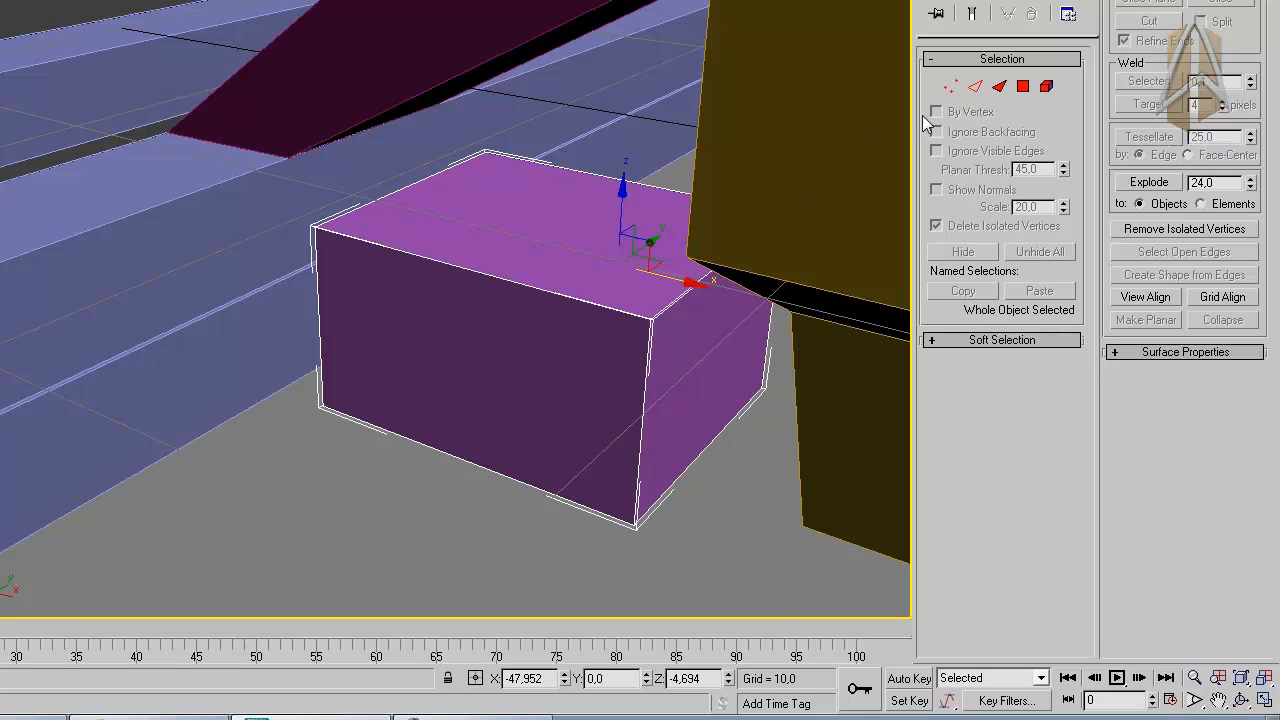
In vertex editing of the violet block, select one frame-side vertical edge's two vertices and snap them to the magenta block's adjacent corner on the frame.
{"action": "left_click", "coordinate": [950, 87]}
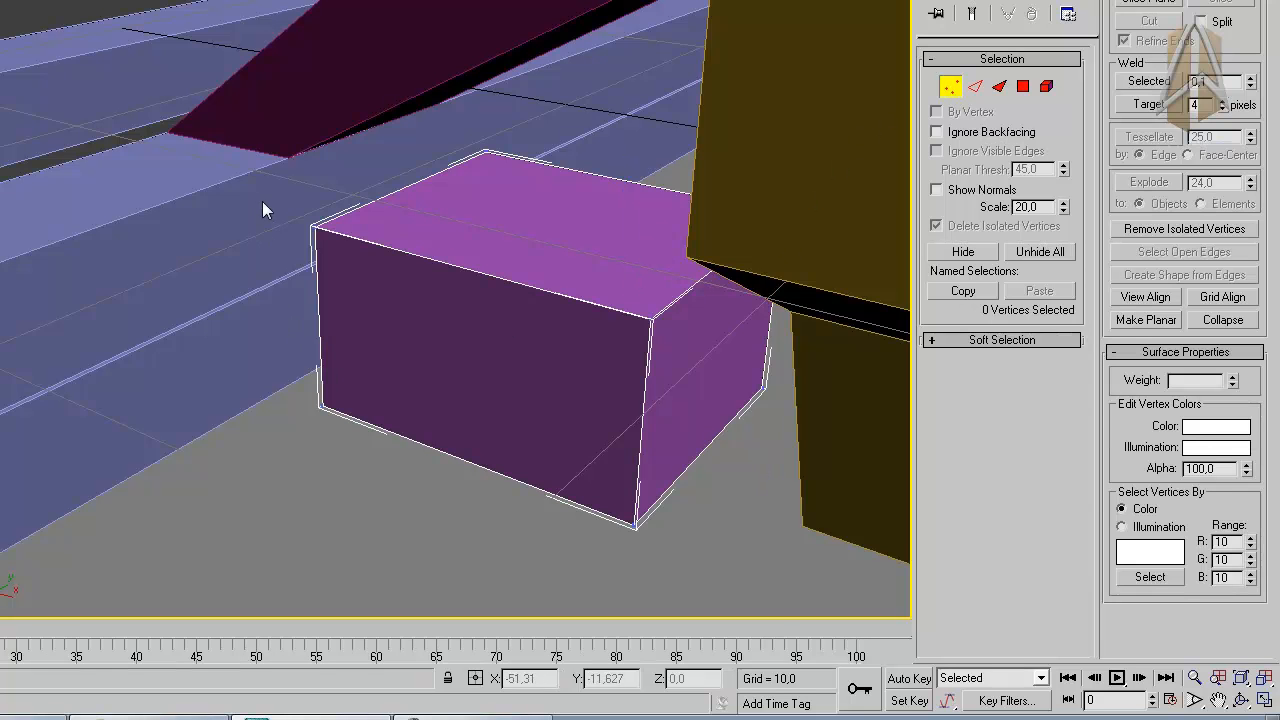
{"action": "left_click_drag", "start_coordinate": [351, 437], "coordinate": [360, 467]}
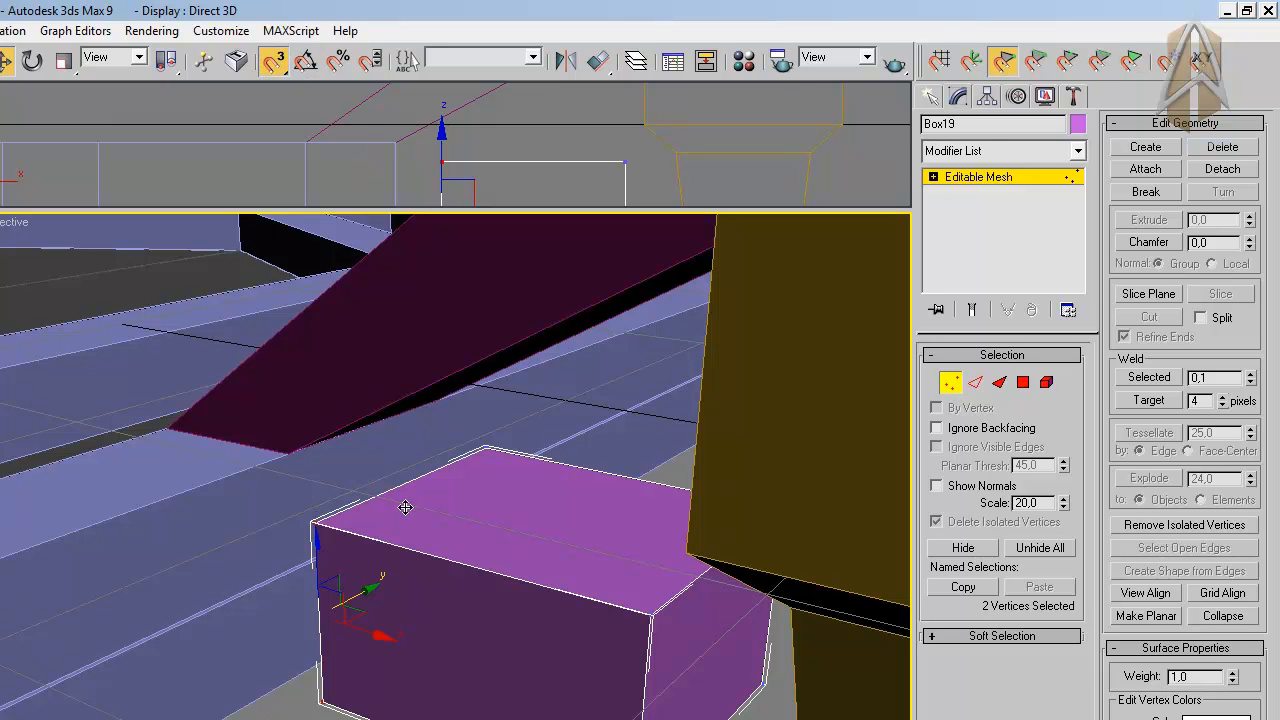
{"action": "left_click_drag", "start_coordinate": [322, 526], "coordinate": [297, 462]}
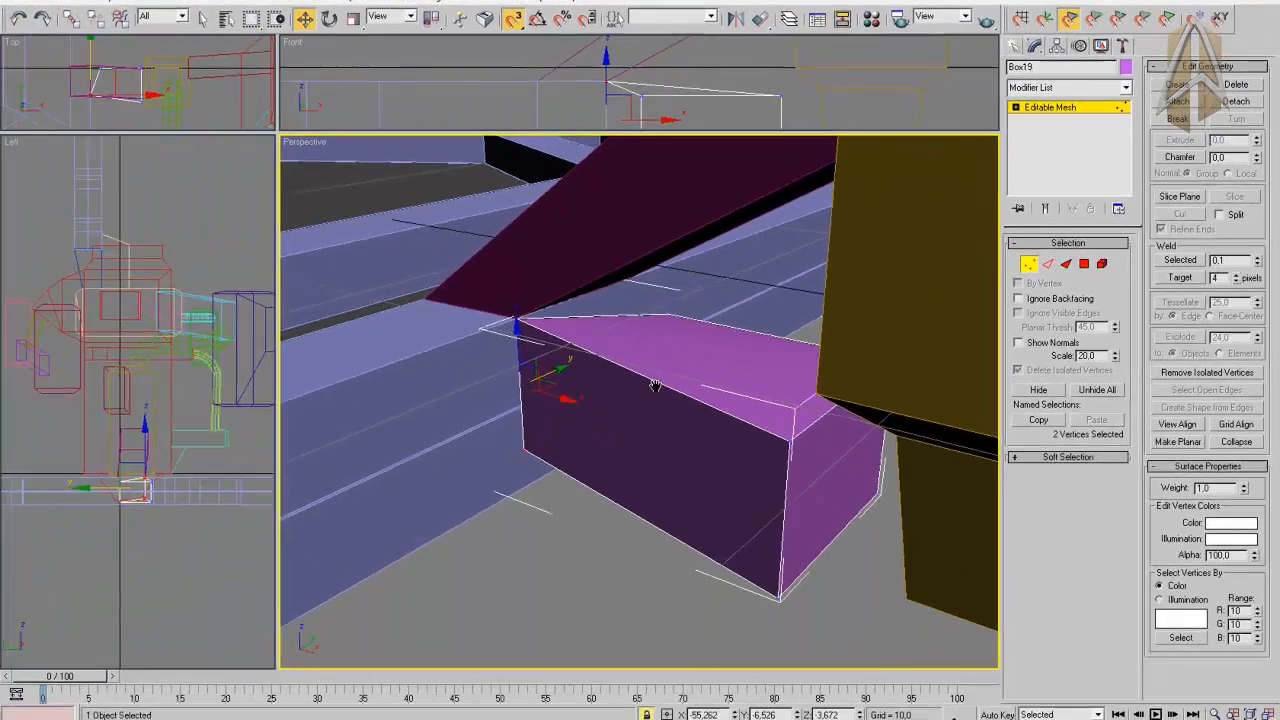
{"action": "key", "text": "super"}
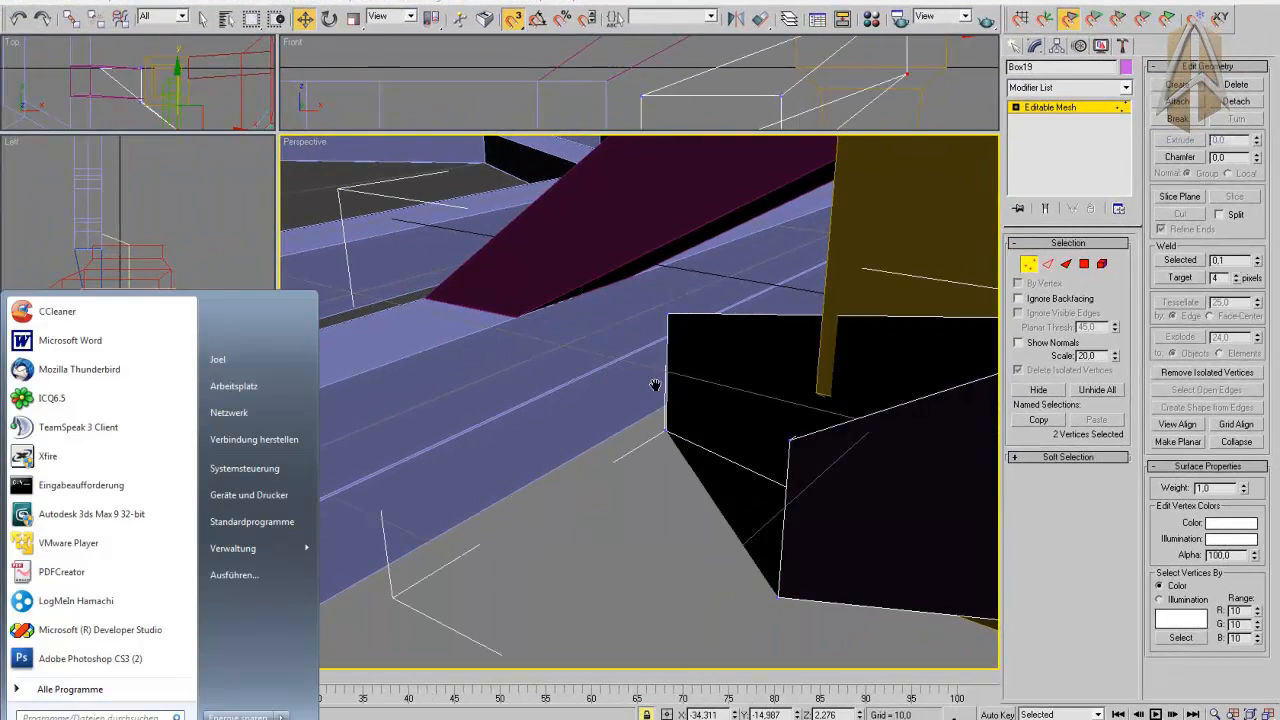
{"action": "key", "text": "super"}
{"action": "key", "text": "ctrl+z"}
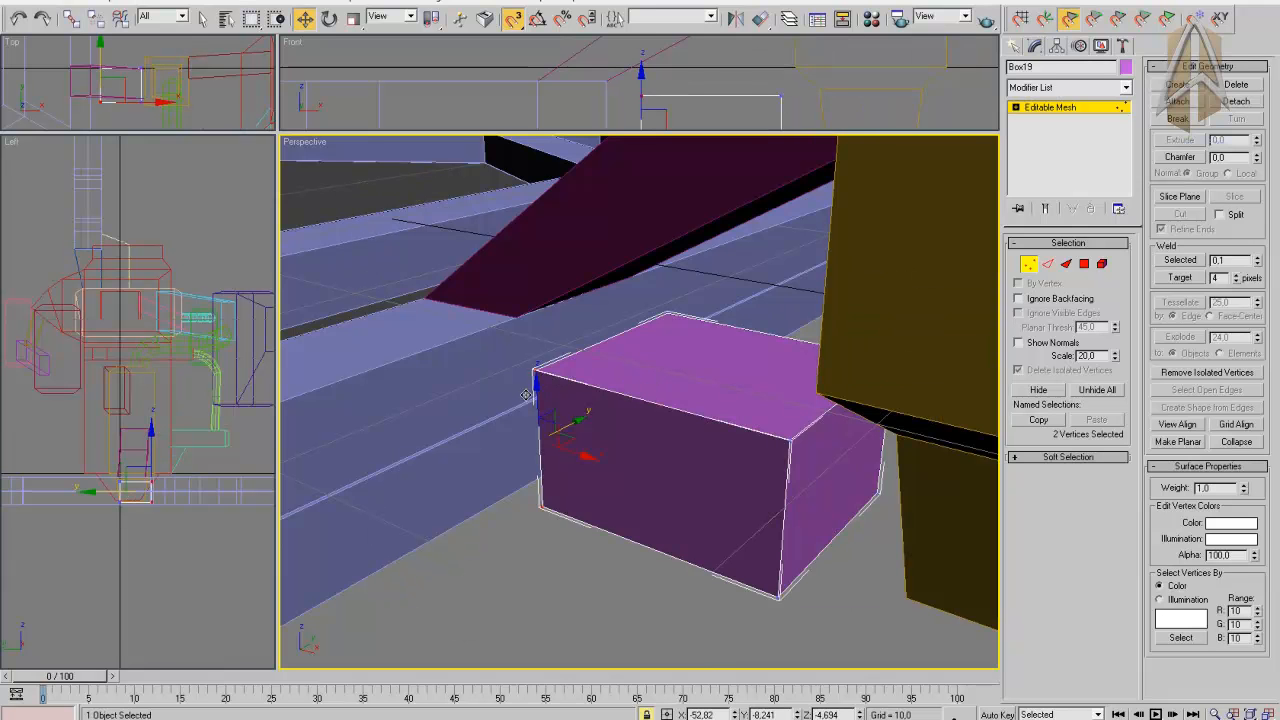
{"action": "left_click_drag", "start_coordinate": [540, 386], "coordinate": [562, 350]}
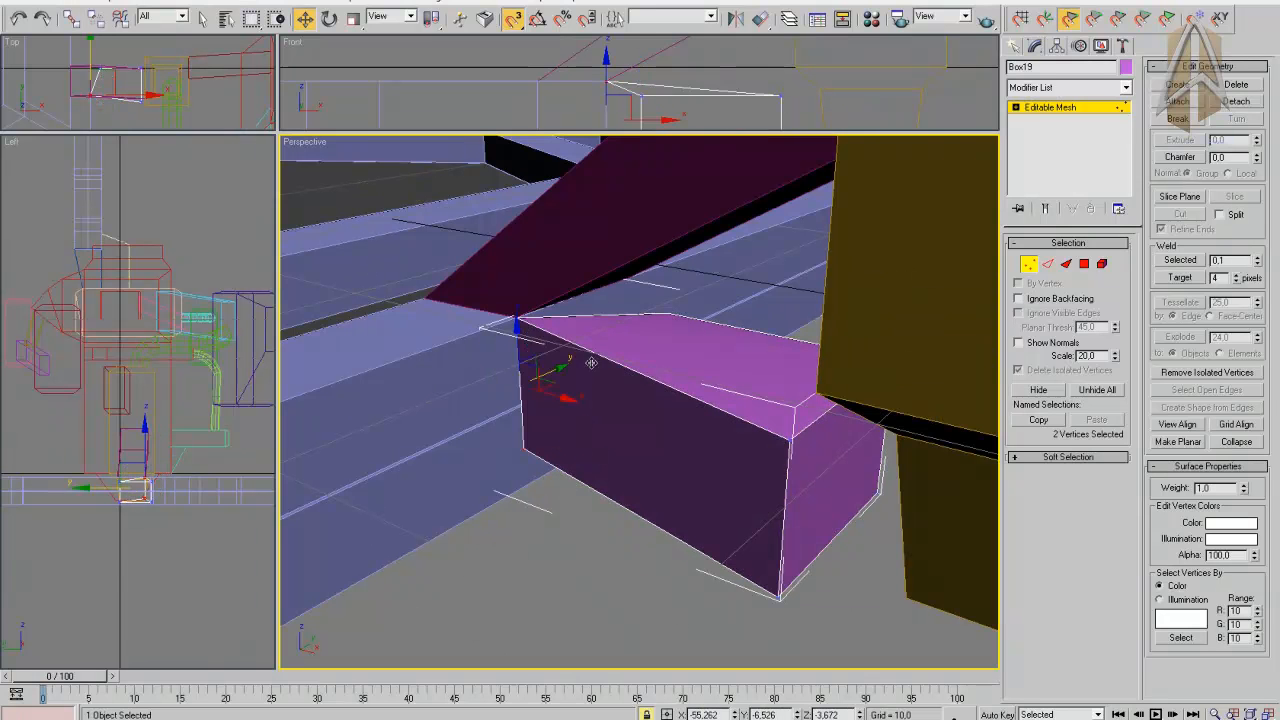
Select the two vertices of the violet block's other frame-side vertical edge and snap them to the magenta block's second corner on the frame.
{"action": "middle_click_drag", "start_coordinate": [641, 376], "coordinate": [536, 419], "text": "alt"}
{"action": "scroll", "coordinate": [496, 379], "scroll_direction": "up", "scroll_amount": 3}
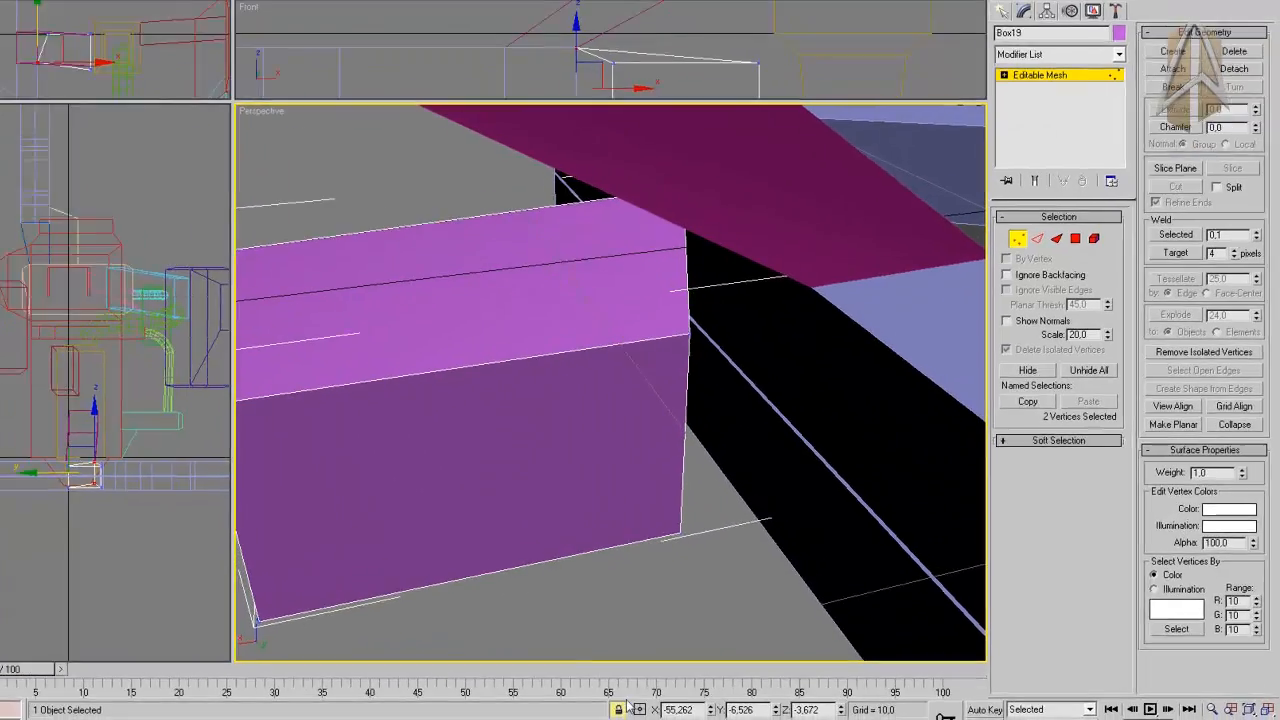
{"action": "left_click", "coordinate": [647, 714]}
{"action": "middle_click_drag", "start_coordinate": [718, 600], "coordinate": [792, 561], "text": "alt"}
{"action": "left_click_drag", "start_coordinate": [583, 349], "coordinate": [554, 494]}
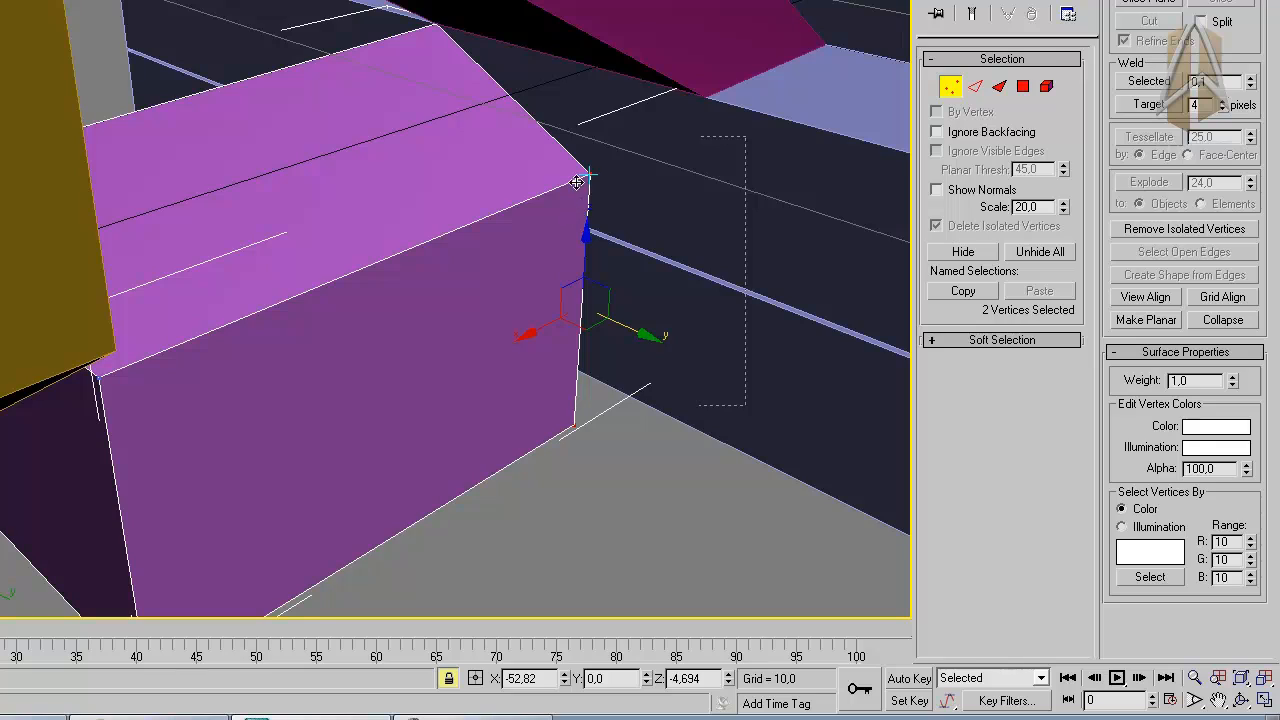
{"action": "left_click_drag", "start_coordinate": [578, 187], "coordinate": [708, 108]}
Select the two vertices of one vertical edge at the violet block's yellow-block end and snap them up to the magenta block's lower corner.
{"action": "middle_click_drag", "start_coordinate": [617, 305], "coordinate": [580, 338], "text": "alt"}
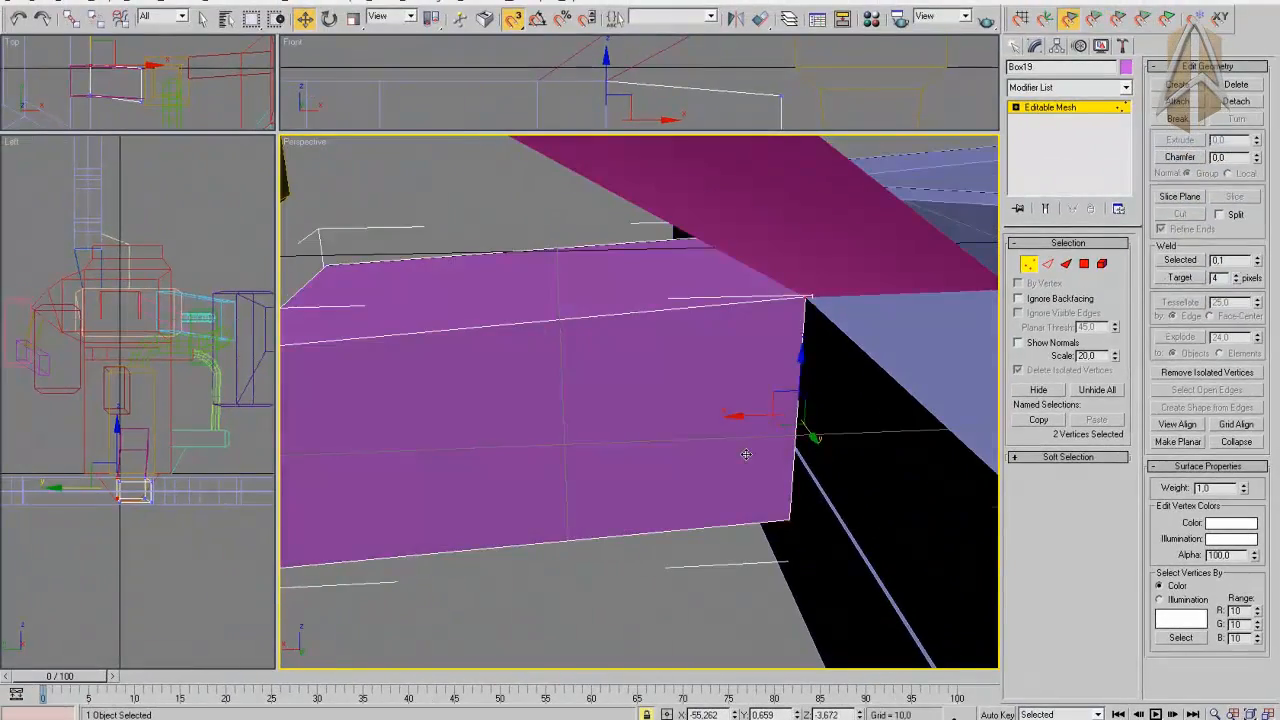
{"action": "middle_click_drag", "start_coordinate": [620, 472], "coordinate": [725, 539]}
{"action": "scroll", "coordinate": [745, 497], "scroll_direction": "down", "scroll_amount": 3}
{"action": "middle_click_drag", "start_coordinate": [600, 512], "coordinate": [704, 401], "text": "alt"}
{"action": "scroll", "coordinate": [692, 536], "scroll_direction": "up", "scroll_amount": 2}
{"action": "middle_click_drag", "start_coordinate": [716, 526], "coordinate": [519, 416], "text": "alt"}
{"action": "left_click_drag", "start_coordinate": [652, 612], "coordinate": [652, 608]}
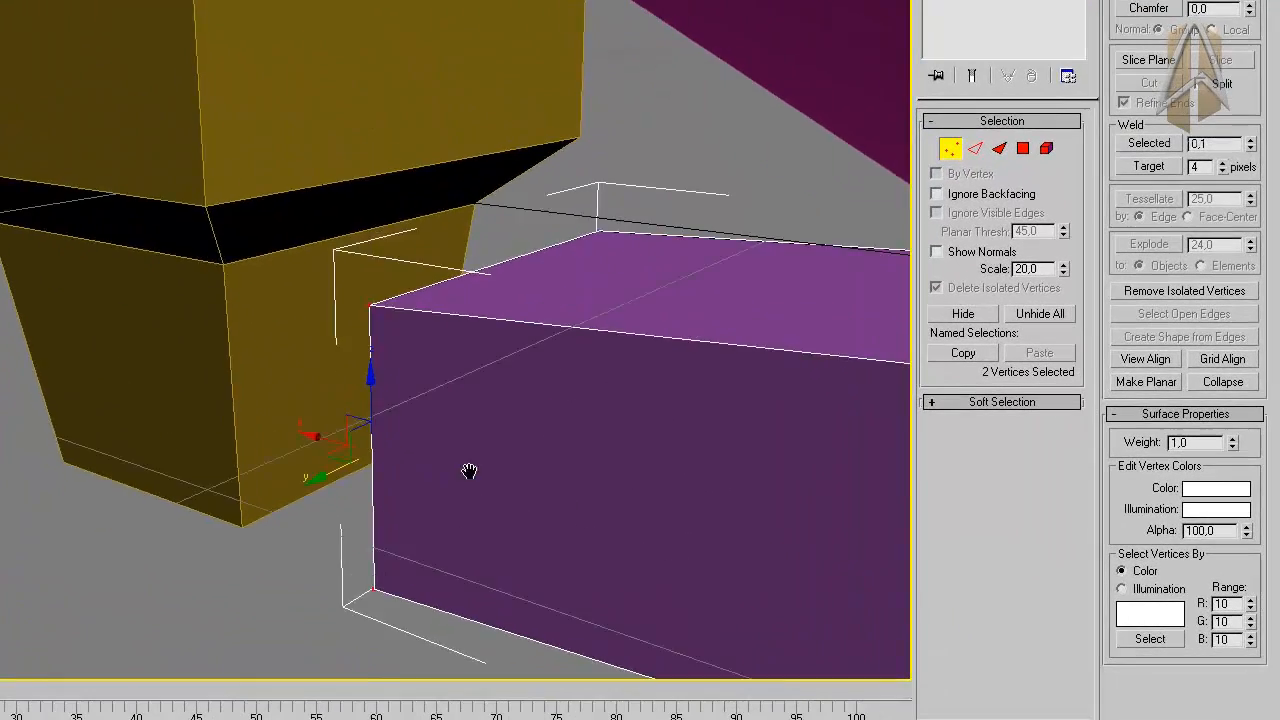
{"action": "middle_click_drag", "start_coordinate": [660, 509], "coordinate": [684, 577]}
{"action": "middle_click_drag", "start_coordinate": [500, 557], "coordinate": [444, 569]}
{"action": "left_click_drag", "start_coordinate": [429, 499], "coordinate": [381, 62]}
Snap the violet block's remaining vertical edge at the yellow-block end up to the magenta block's other lower corner.
{"action": "middle_click_drag", "start_coordinate": [475, 325], "coordinate": [470, 407], "text": "alt"}
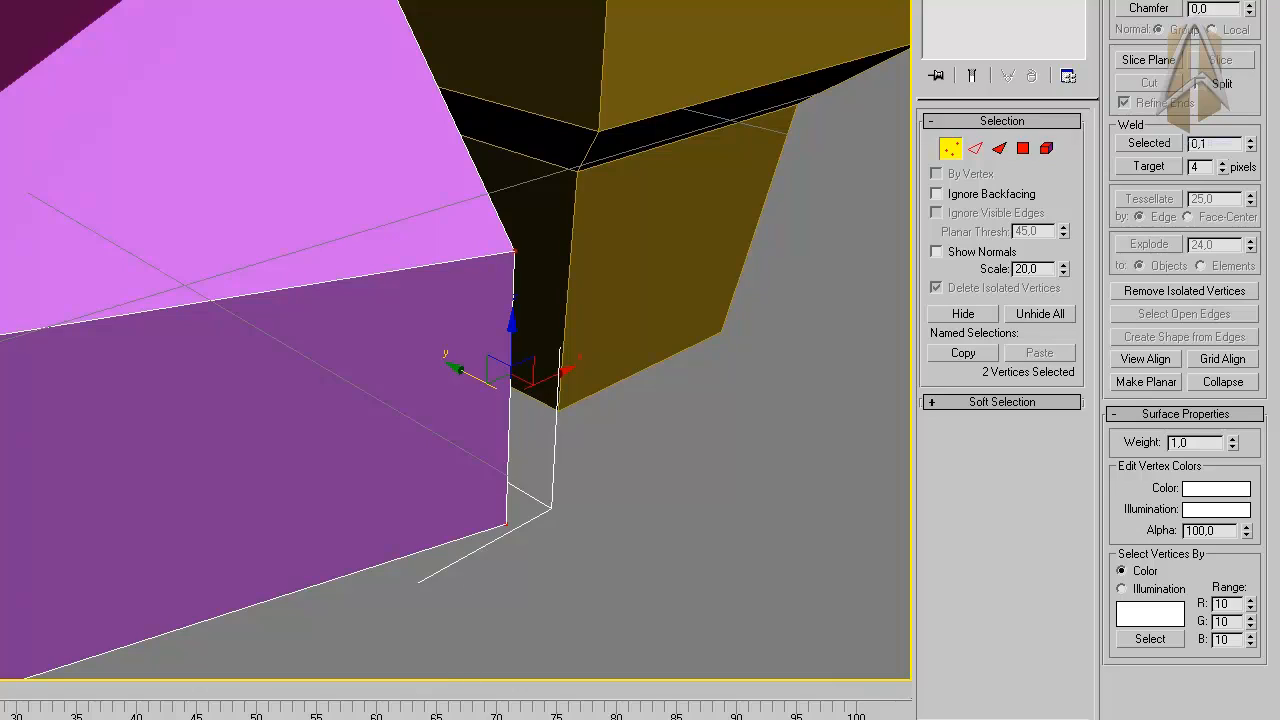
{"action": "mouse_move", "coordinate": [599, 549]}
{"action": "middle_mouse_down", "text": "alt"}
{"action": "mouse_move", "coordinate": [617, 620]}
{"action": "mouse_move", "coordinate": [604, 553]}
{"action": "middle_mouse_up", "text": "alt"}
{"action": "middle_click_drag", "start_coordinate": [582, 343], "coordinate": [580, 577]}
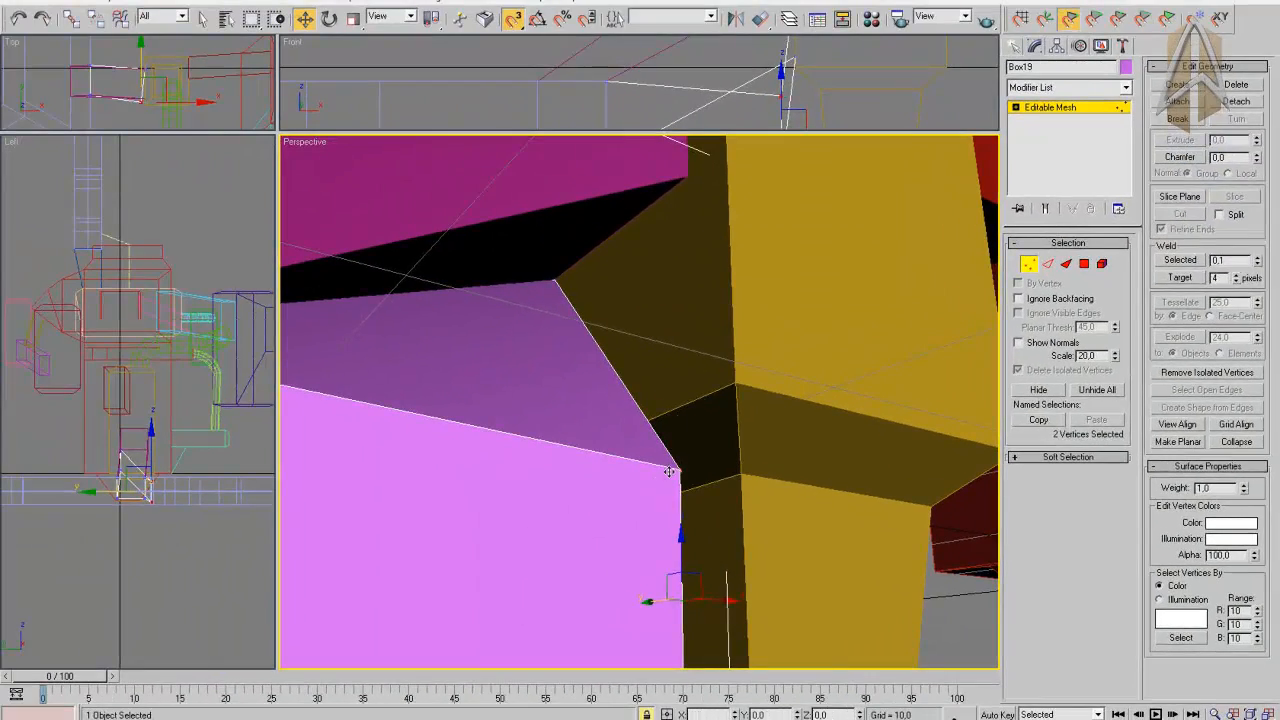
{"action": "left_click_drag", "start_coordinate": [678, 470], "coordinate": [686, 187]}
Select the violet block's two lower vertices on the frame side and lock the selection.
{"action": "middle_click_drag", "start_coordinate": [688, 394], "coordinate": [551, 505], "text": "alt"}
{"action": "scroll", "coordinate": [639, 549], "scroll_direction": "down", "scroll_amount": 5}
{"action": "middle_click_drag", "start_coordinate": [530, 495], "coordinate": [610, 473], "text": "alt"}
{"action": "scroll", "coordinate": [534, 533], "scroll_direction": "up", "scroll_amount": 5}
{"action": "scroll", "coordinate": [757, 470], "scroll_direction": "up", "scroll_amount": 5}
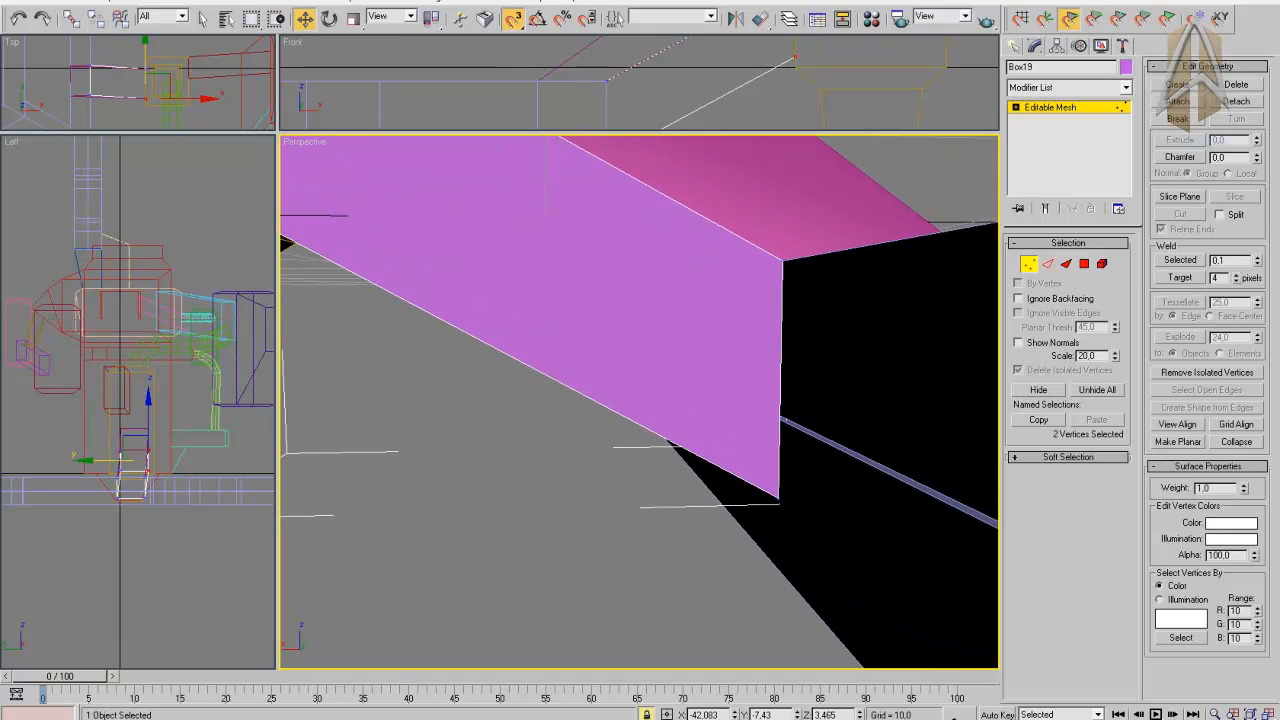
{"action": "middle_click_drag", "start_coordinate": [766, 577], "coordinate": [769, 551], "text": "alt"}
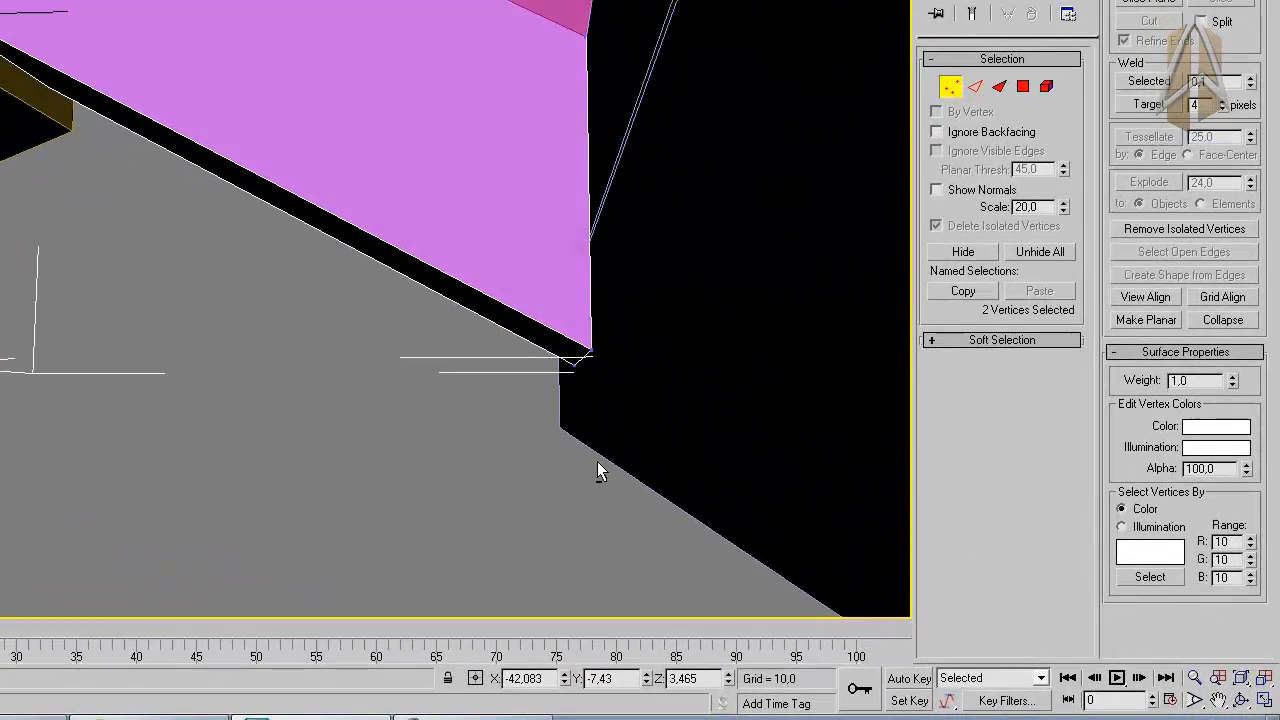
{"action": "left_click_drag", "start_coordinate": [466, 453], "coordinate": [660, 289]}
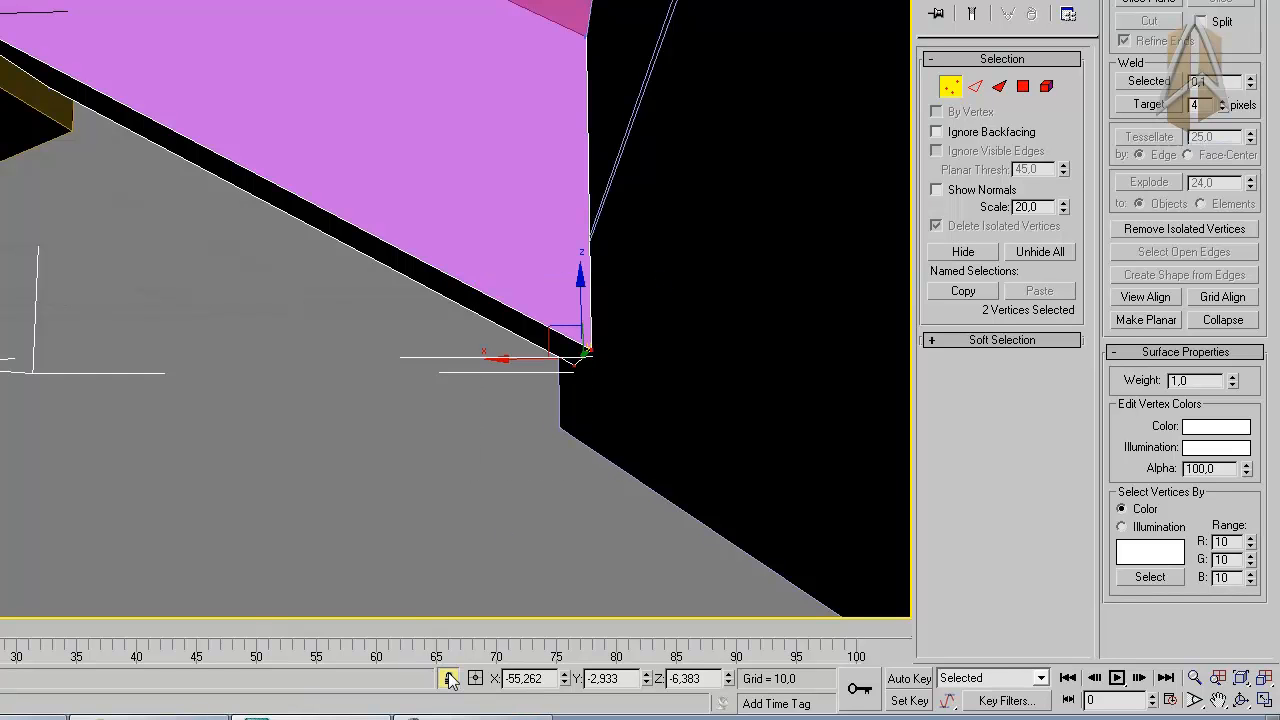
{"action": "middle_click_drag", "start_coordinate": [653, 476], "coordinate": [677, 457], "text": "alt"}
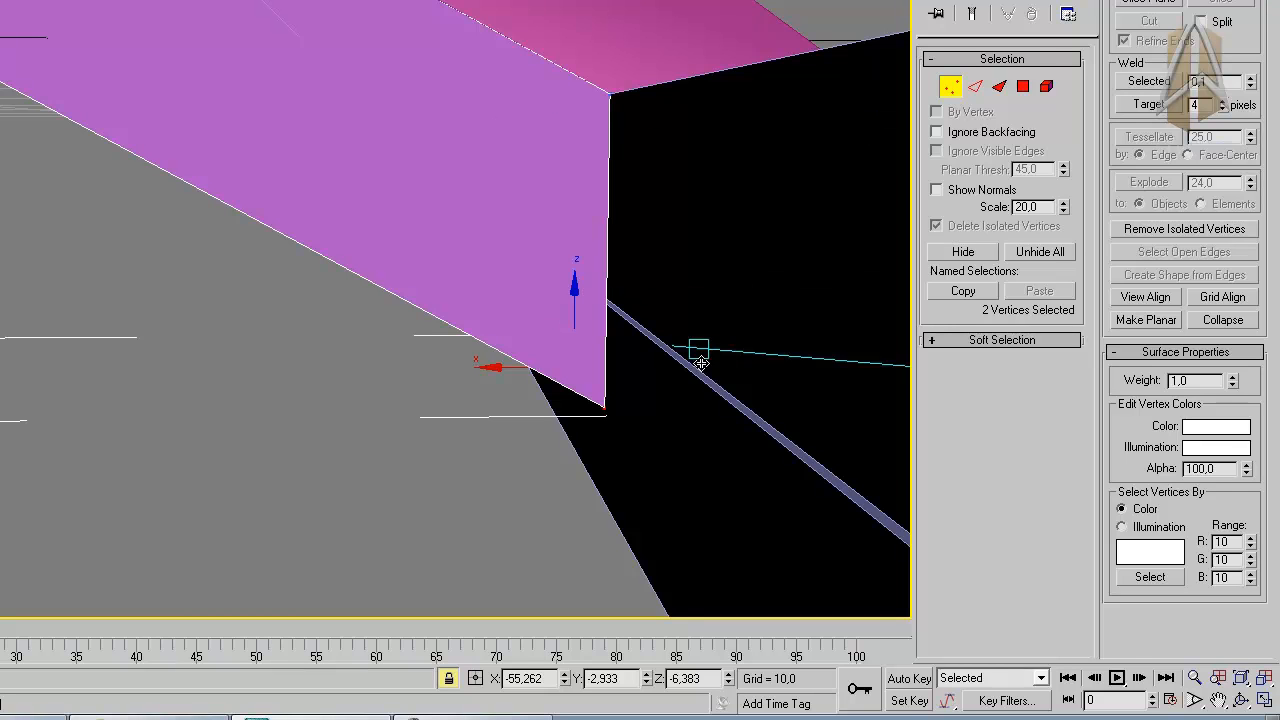
{"action": "left_click_drag", "start_coordinate": [610, 422], "coordinate": [587, 461]}
{"action": "mouse_move", "coordinate": [646, 386]}
{"action": "middle_mouse_down", "text": "alt"}
{"action": "mouse_move", "coordinate": [666, 403]}
{"action": "mouse_move", "coordinate": [643, 386]}
{"action": "mouse_move", "coordinate": [651, 411]}
{"action": "mouse_move", "coordinate": [751, 409]}
{"action": "mouse_move", "coordinate": [694, 394]}
{"action": "mouse_move", "coordinate": [654, 402]}
{"action": "middle_mouse_up", "text": "alt"}
{"action": "key", "text": "ctrl+z"}
Snap the violet block's two lower frame-side vertices down onto the hexagonal frame's bottom edge, at Z -8.05.
{"action": "scroll", "coordinate": [738, 408], "scroll_direction": "up", "scroll_amount": 2}
{"action": "scroll", "coordinate": [746, 409], "scroll_direction": "up", "scroll_amount": 3}
{"action": "scroll", "coordinate": [746, 409], "scroll_direction": "down", "scroll_amount": 3}
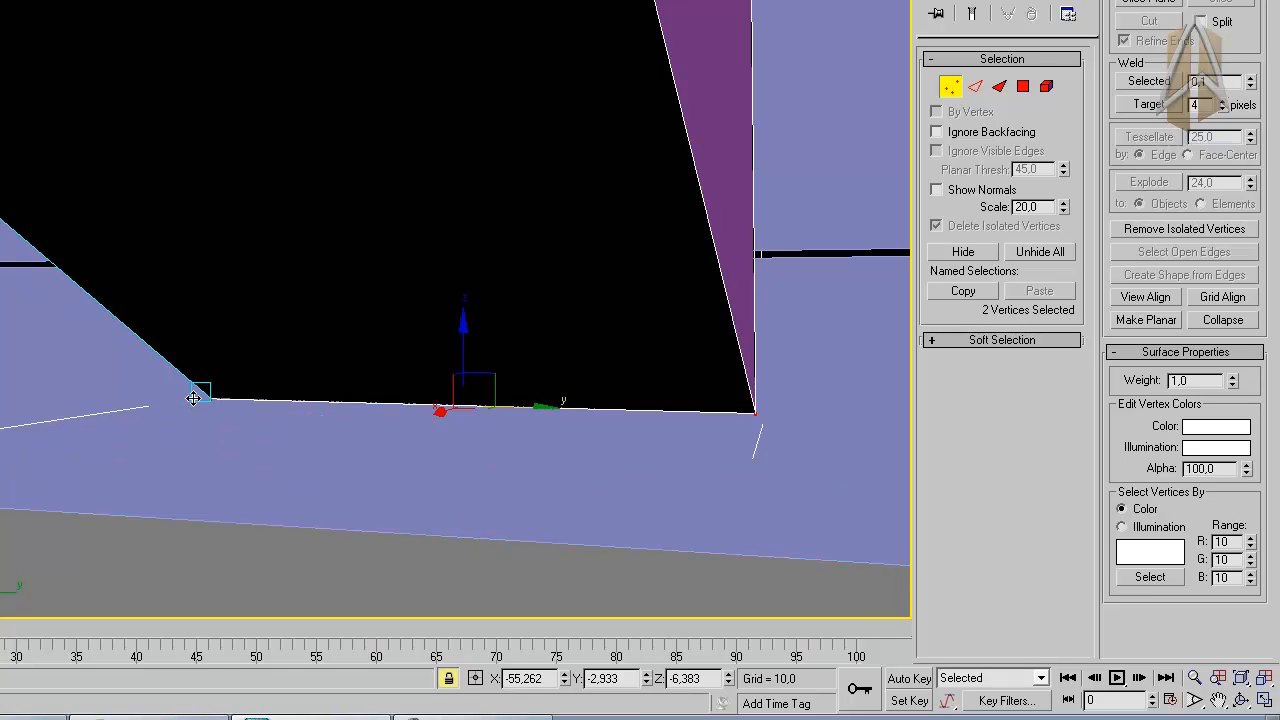
{"action": "left_click_drag", "start_coordinate": [208, 399], "coordinate": [216, 515]}
{"action": "middle_click_drag", "start_coordinate": [480, 446], "coordinate": [449, 471], "text": "alt"}
{"action": "scroll", "coordinate": [429, 455], "scroll_direction": "down", "scroll_amount": 4}
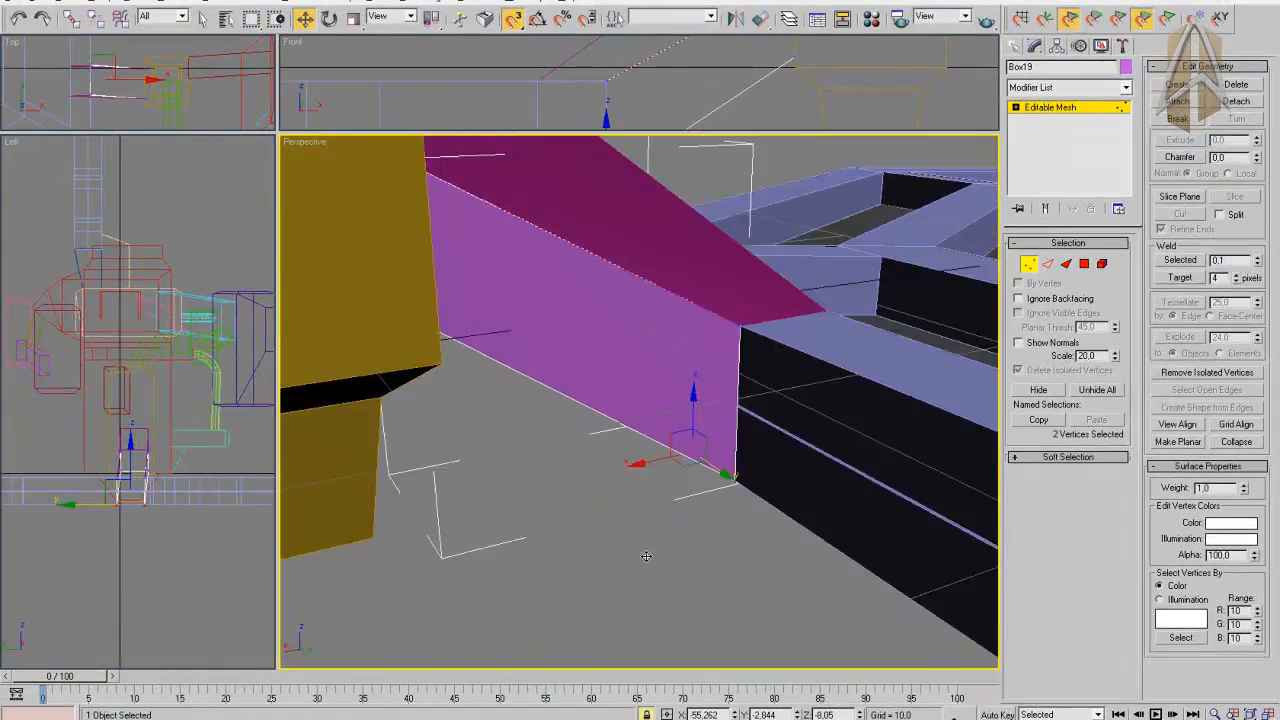
{"action": "middle_click_drag", "start_coordinate": [646, 556], "coordinate": [395, 510], "text": "alt"}
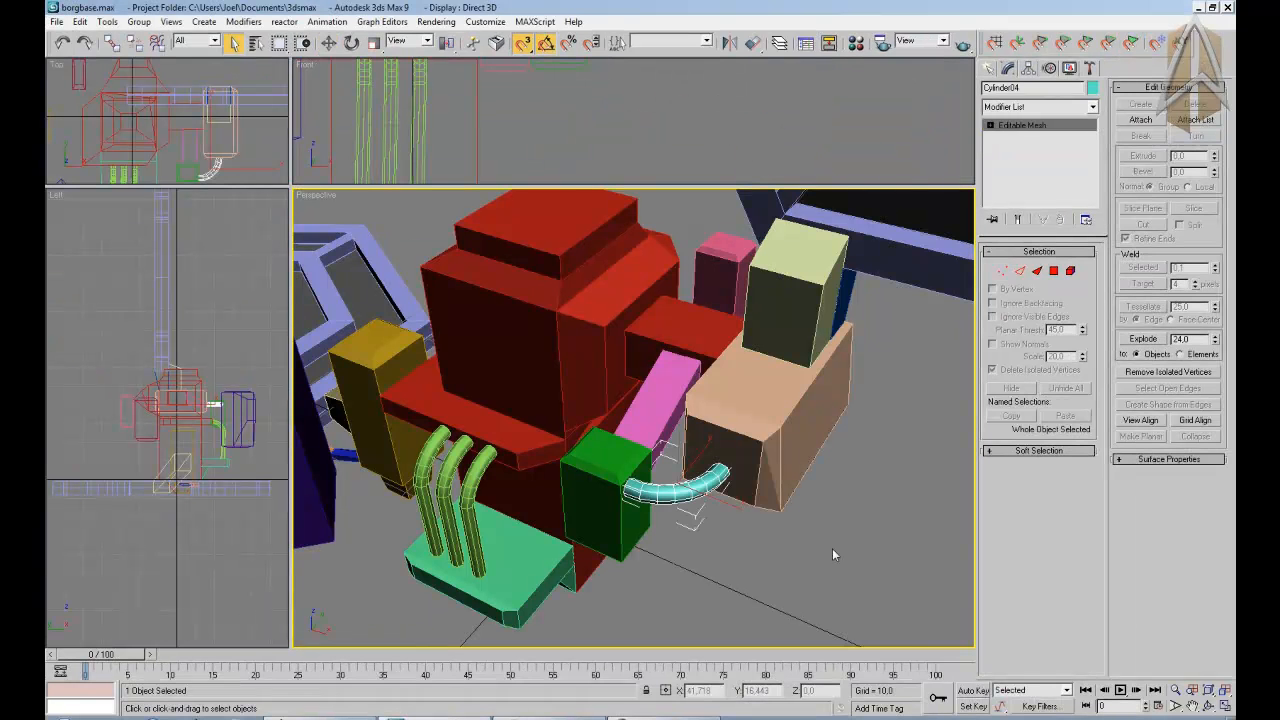
Select the green pipe nearest the dark green block and start editing its polygons.
{"action": "left_click", "coordinate": [786, 557]}
{"action": "middle_click_drag", "start_coordinate": [786, 557], "coordinate": [876, 282], "text": "alt"}
{"action": "scroll", "coordinate": [614, 537], "scroll_direction": "up", "scroll_amount": 5}
{"action": "left_click", "coordinate": [611, 352]}
{"action": "middle_click_drag", "start_coordinate": [613, 361], "coordinate": [640, 382]}
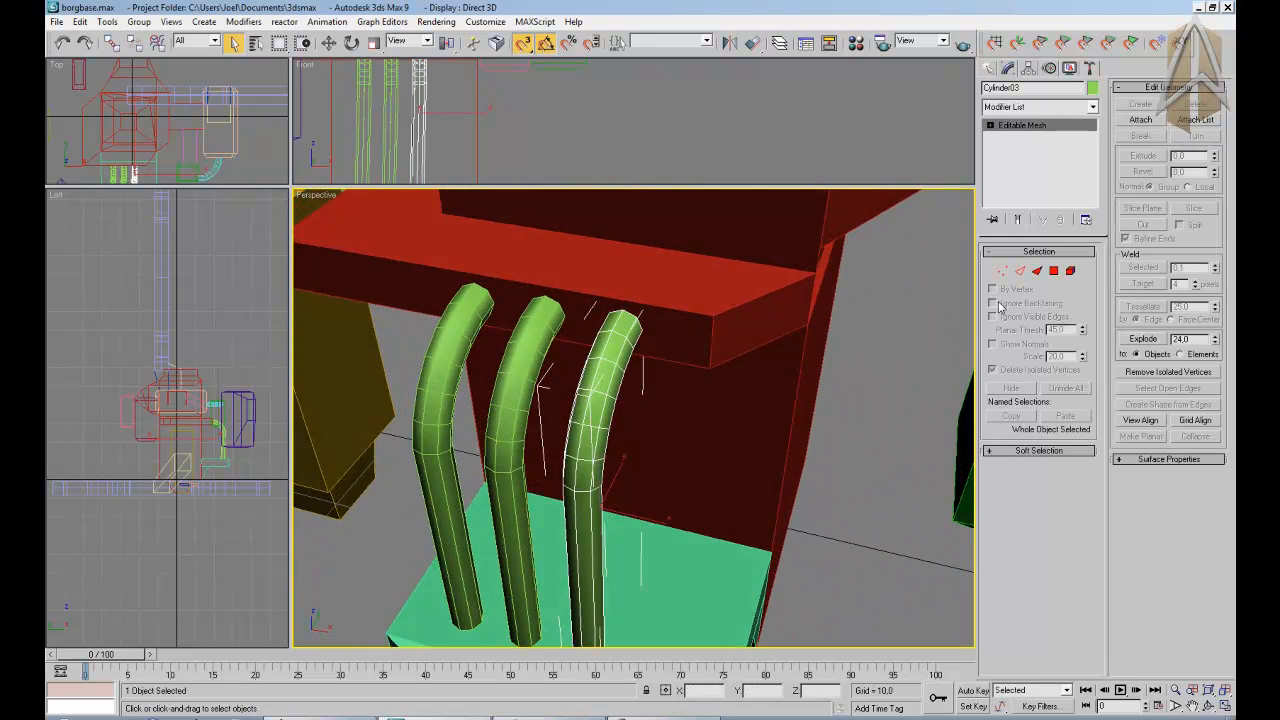
{"action": "left_click", "coordinate": [1053, 271]}
Select the faces at the pipe's upper end beside the red block and detach them as a separate object.
{"action": "middle_click_drag", "start_coordinate": [655, 425], "coordinate": [778, 332], "text": "alt"}
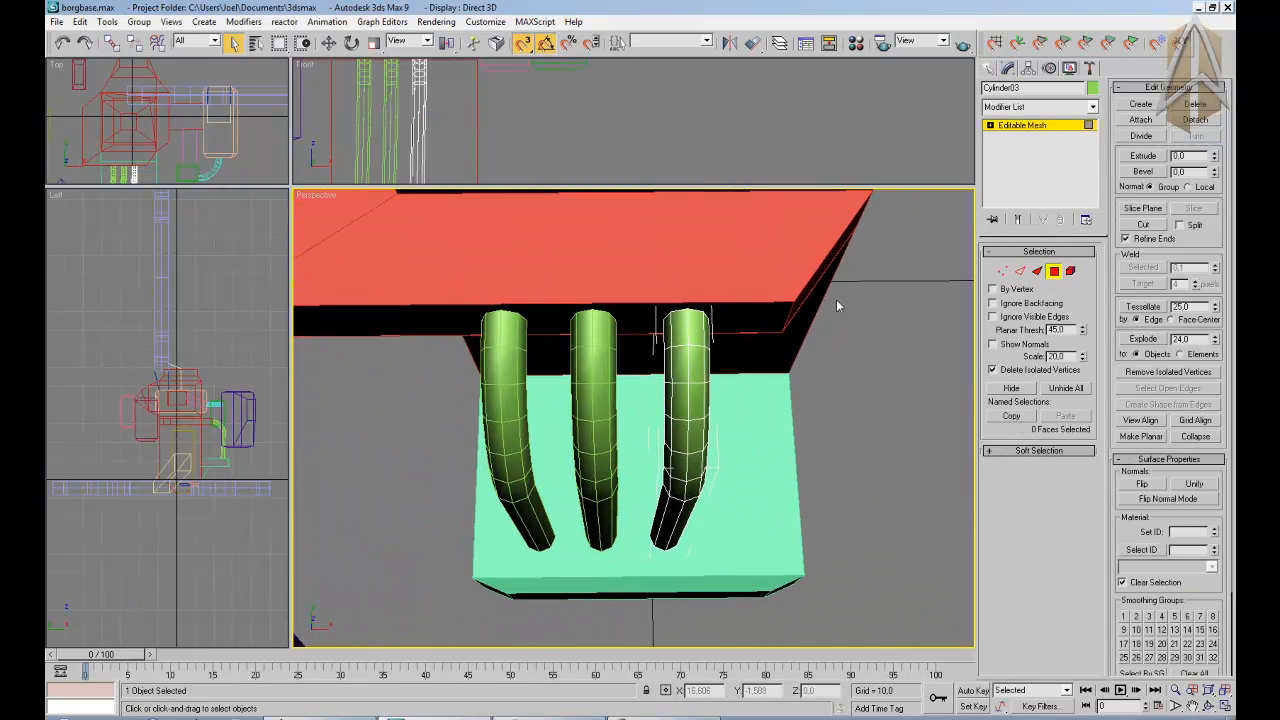
{"action": "left_click_drag", "start_coordinate": [617, 360], "coordinate": [585, 365]}
{"action": "middle_click_drag", "start_coordinate": [585, 365], "coordinate": [764, 381], "text": "alt"}
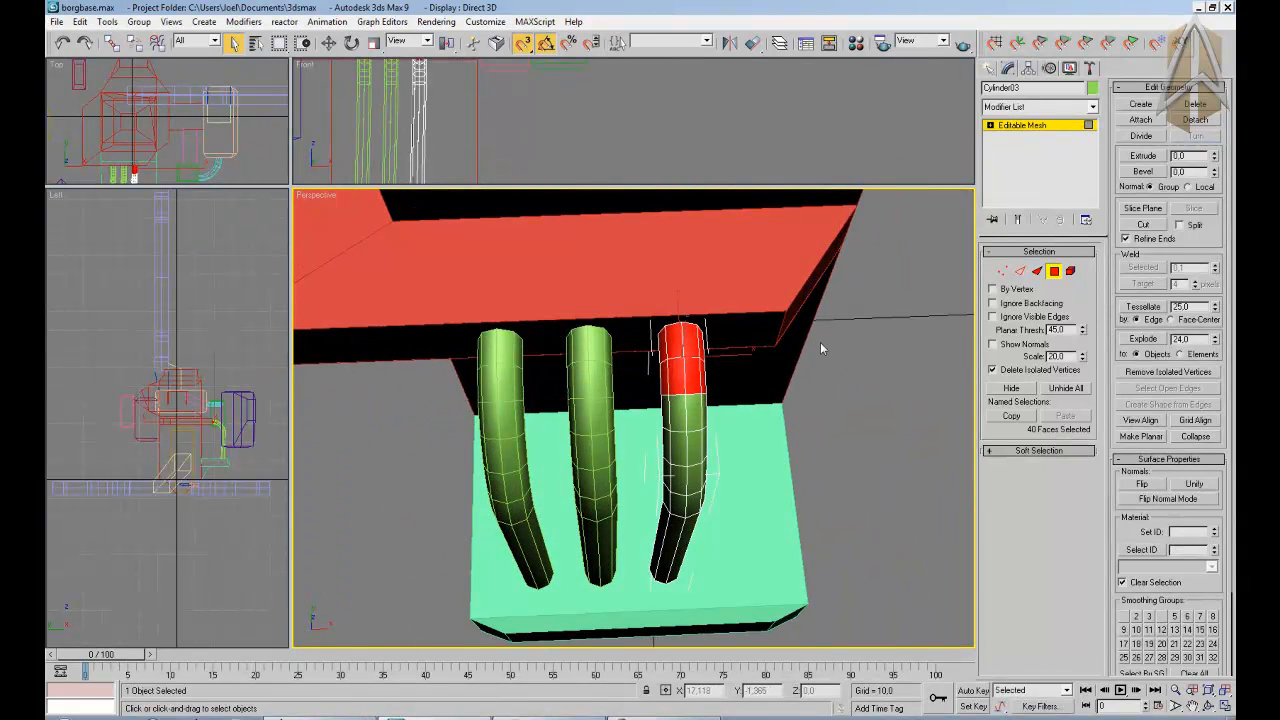
{"action": "left_click_drag", "start_coordinate": [595, 408], "coordinate": [630, 399]}
{"action": "middle_click_drag", "start_coordinate": [630, 399], "coordinate": [728, 377], "text": "alt"}
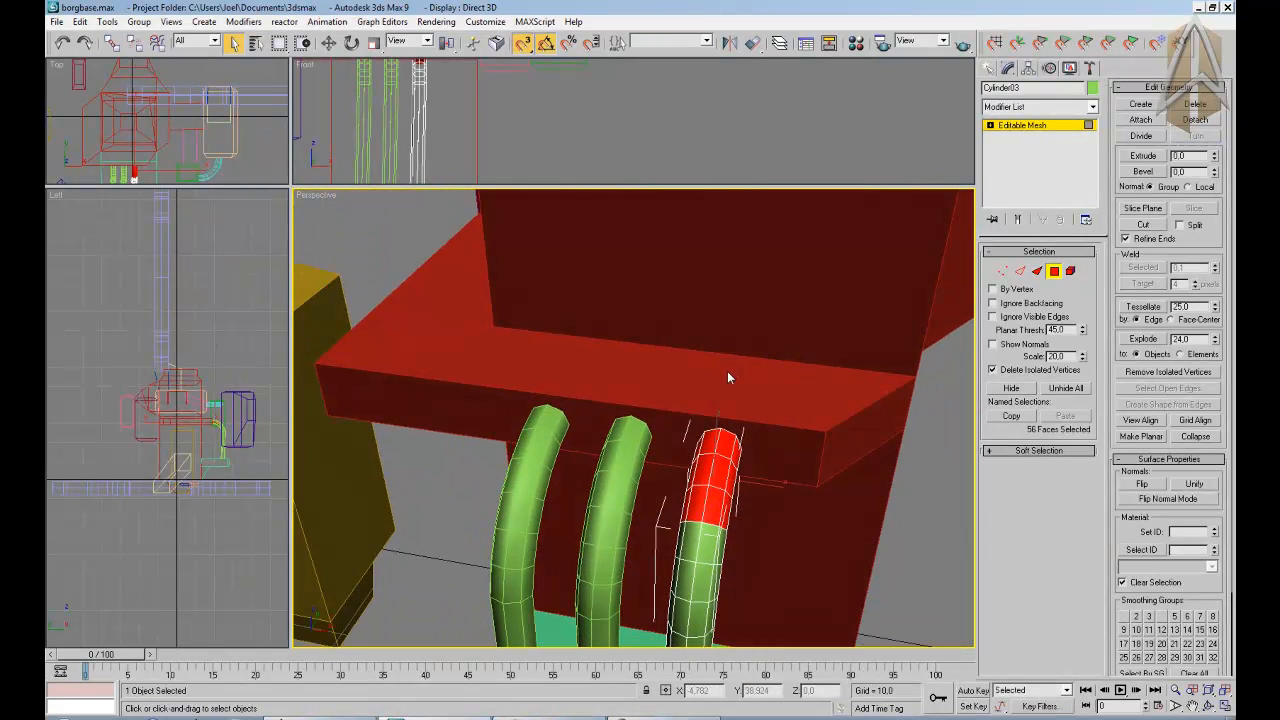
{"action": "left_click", "coordinate": [1192, 120]}
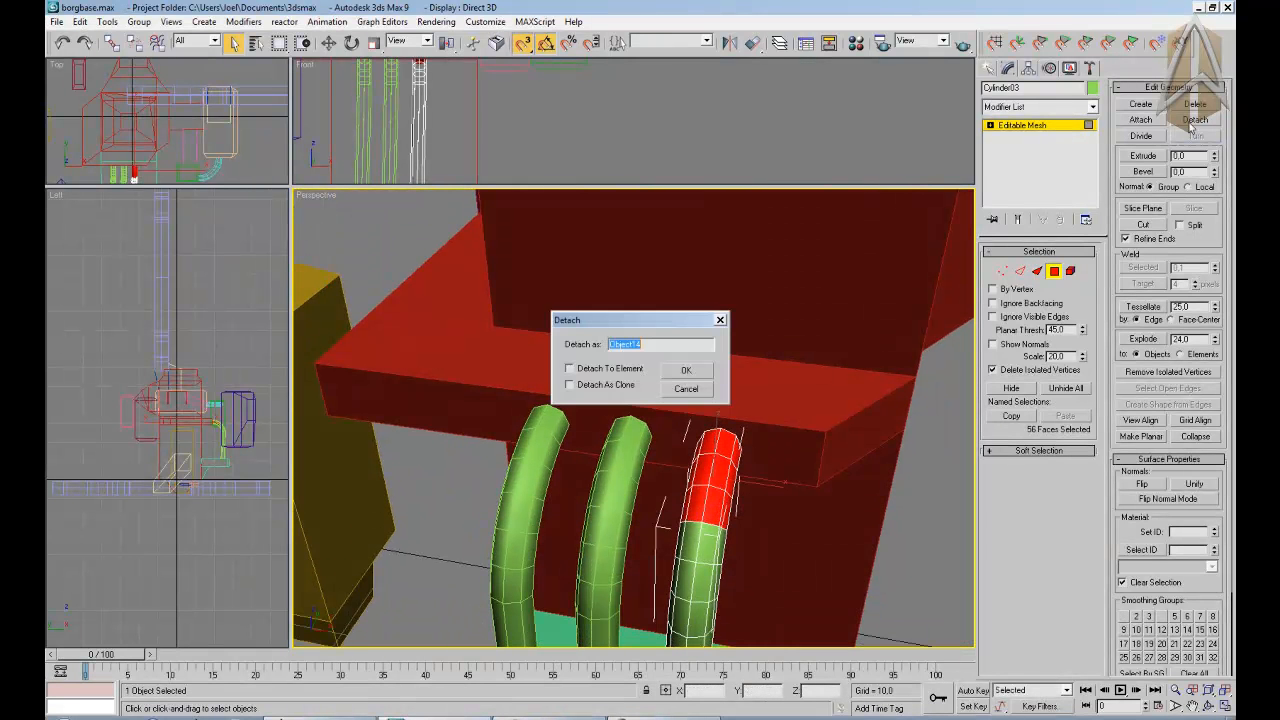
{"action": "left_click", "coordinate": [687, 371]}
Select the pipe's remaining bent section above the straight part and detach it as a separate object.
{"action": "middle_click_drag", "start_coordinate": [691, 371], "coordinate": [838, 381], "text": "alt"}
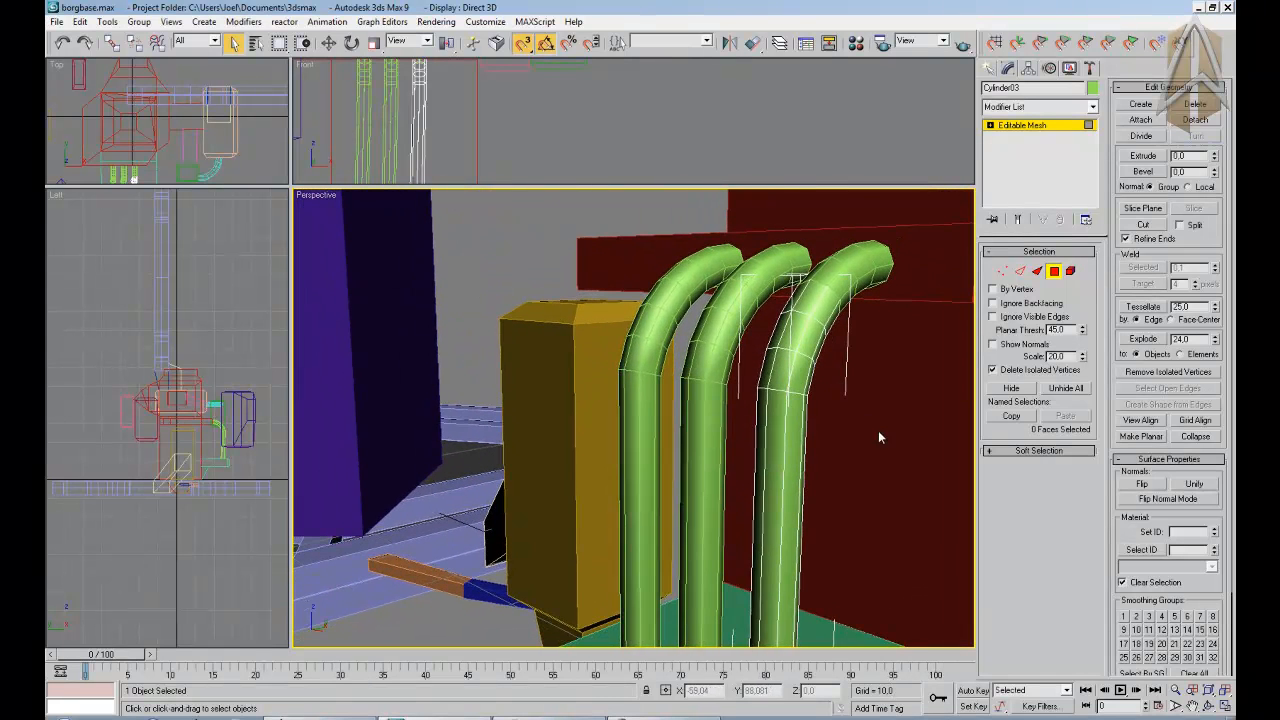
{"action": "left_click_drag", "start_coordinate": [706, 366], "coordinate": [700, 372]}
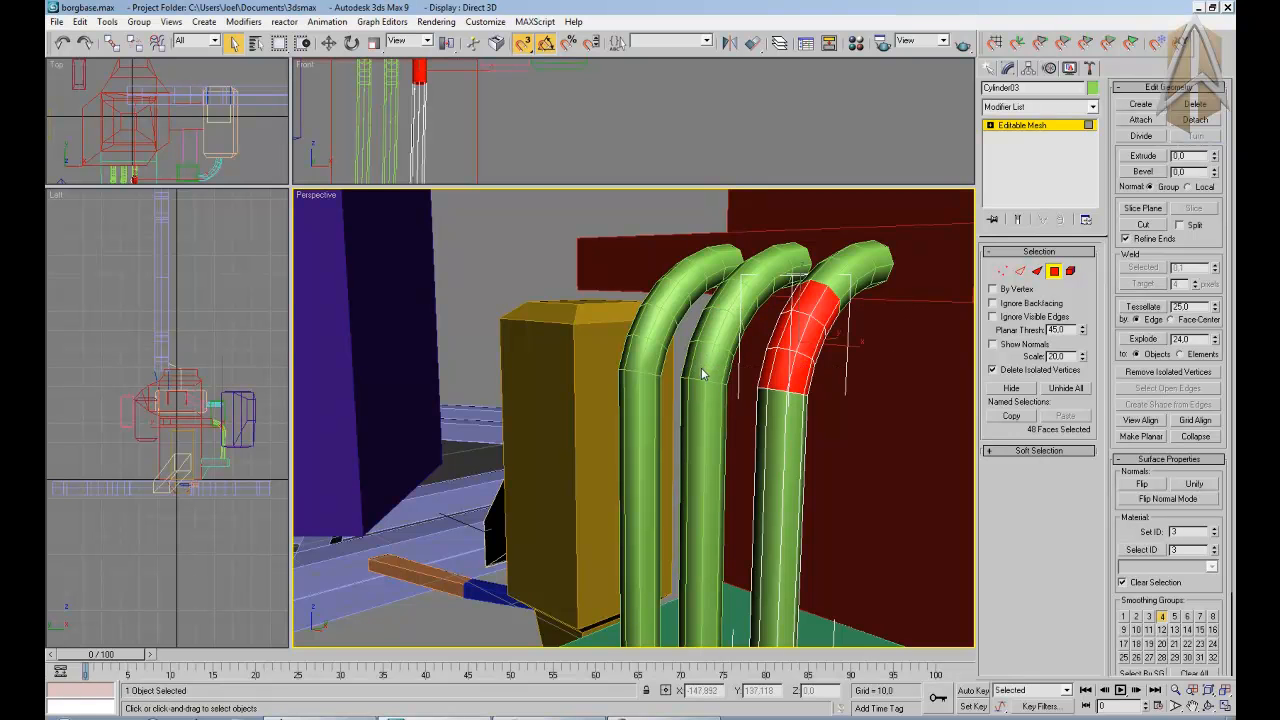
{"action": "middle_click_drag", "start_coordinate": [839, 420], "coordinate": [955, 437], "text": "alt"}
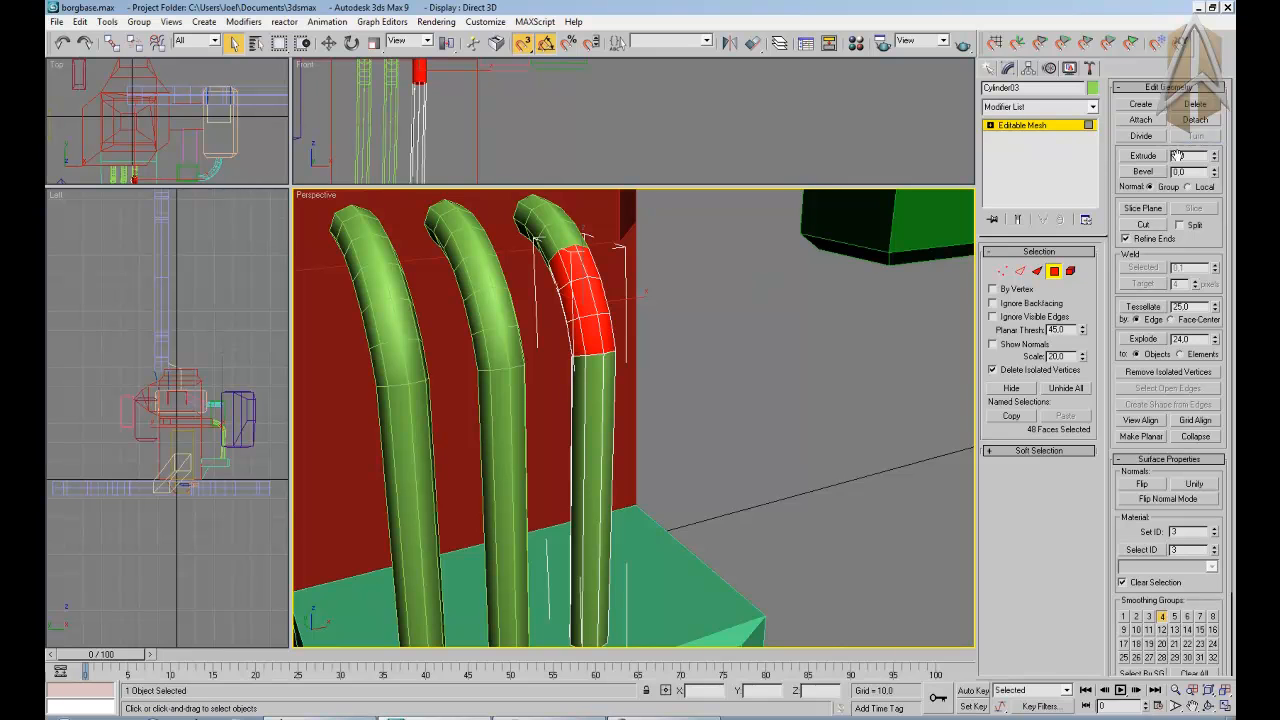
{"action": "left_click", "coordinate": [1195, 119]}
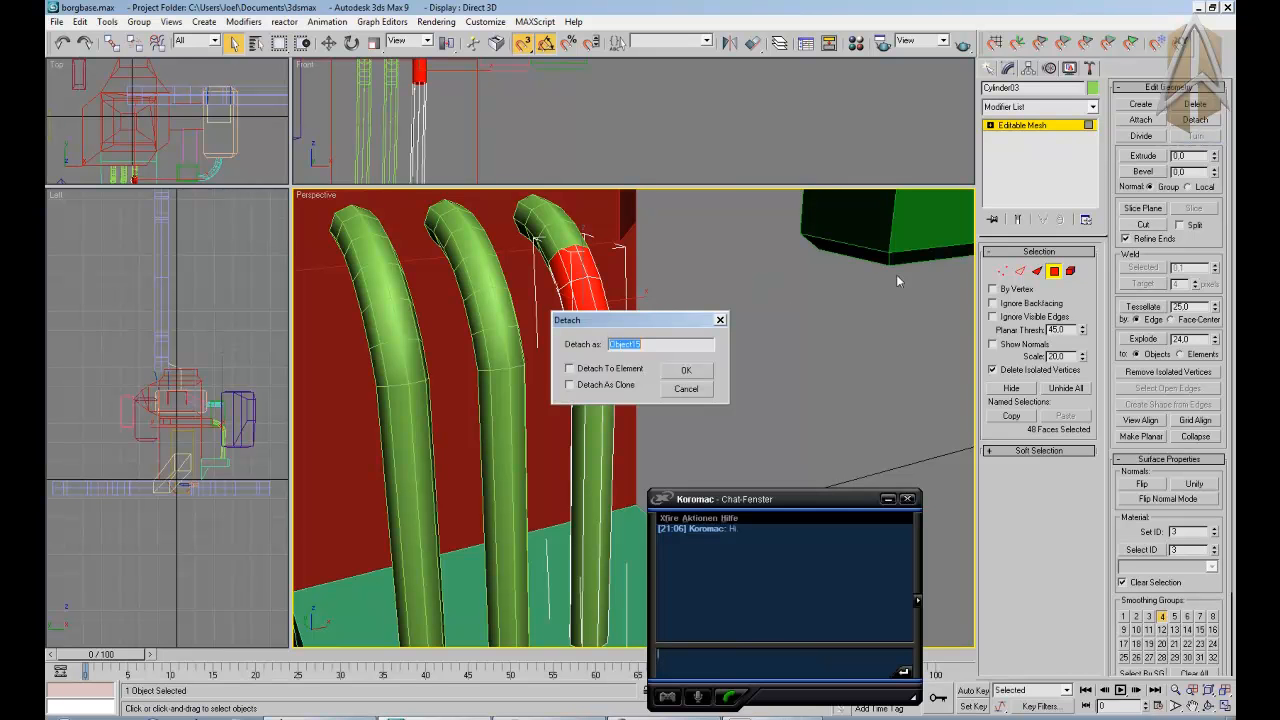
{"action": "left_click", "coordinate": [691, 368]}
Leave polygon editing of the first pipe, select the middle green pipe, and start editing its polygons.
{"action": "middle_click_drag", "start_coordinate": [644, 415], "coordinate": [672, 566], "text": "alt"}
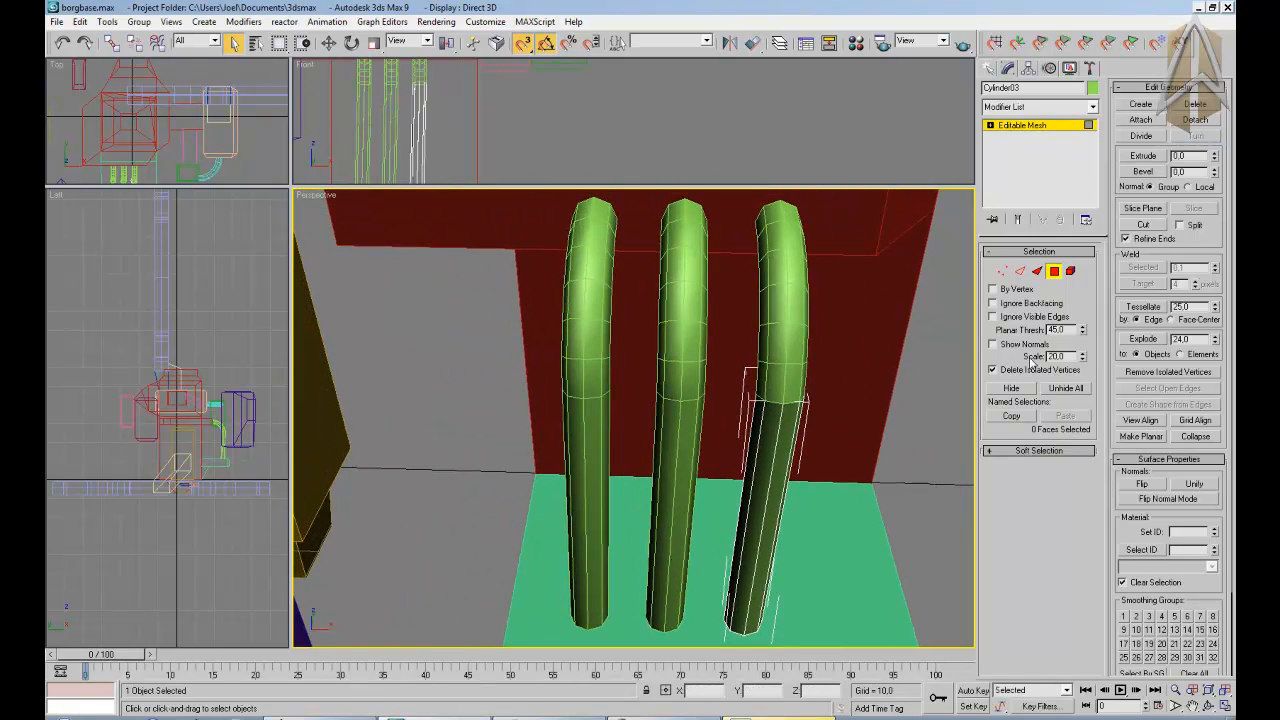
{"action": "left_click", "coordinate": [1053, 272]}
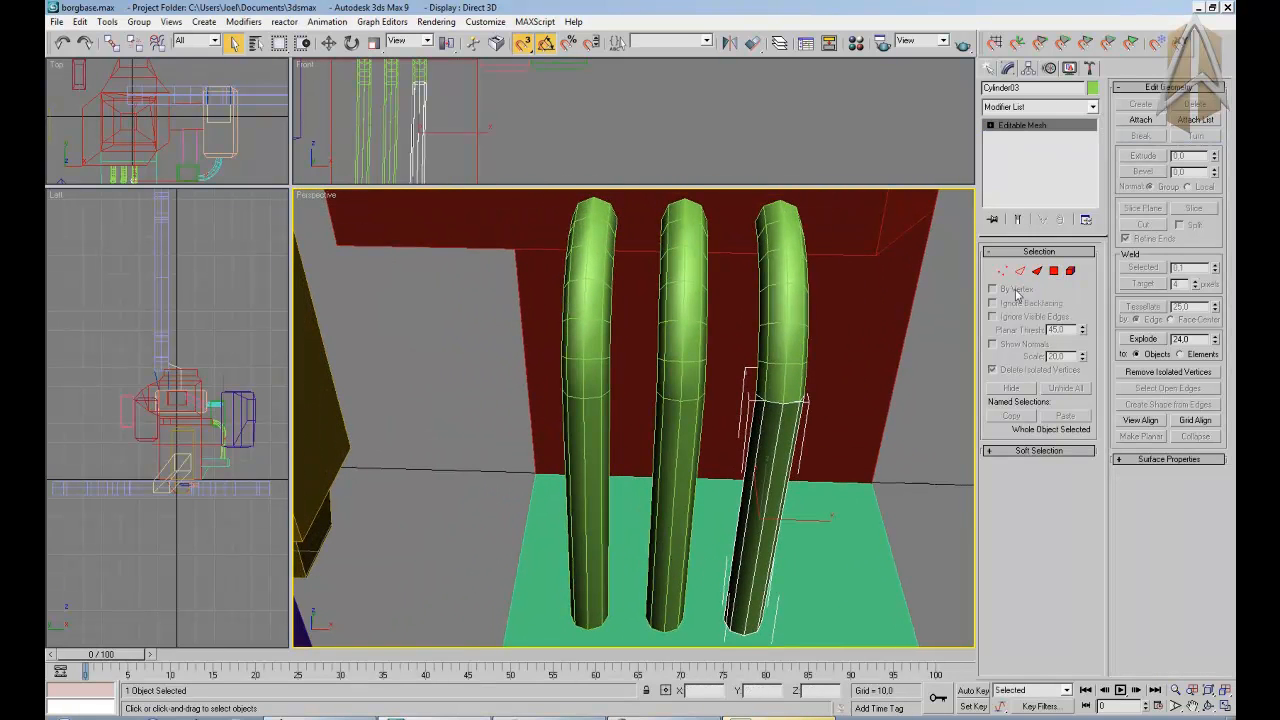
{"action": "left_click", "coordinate": [700, 343]}
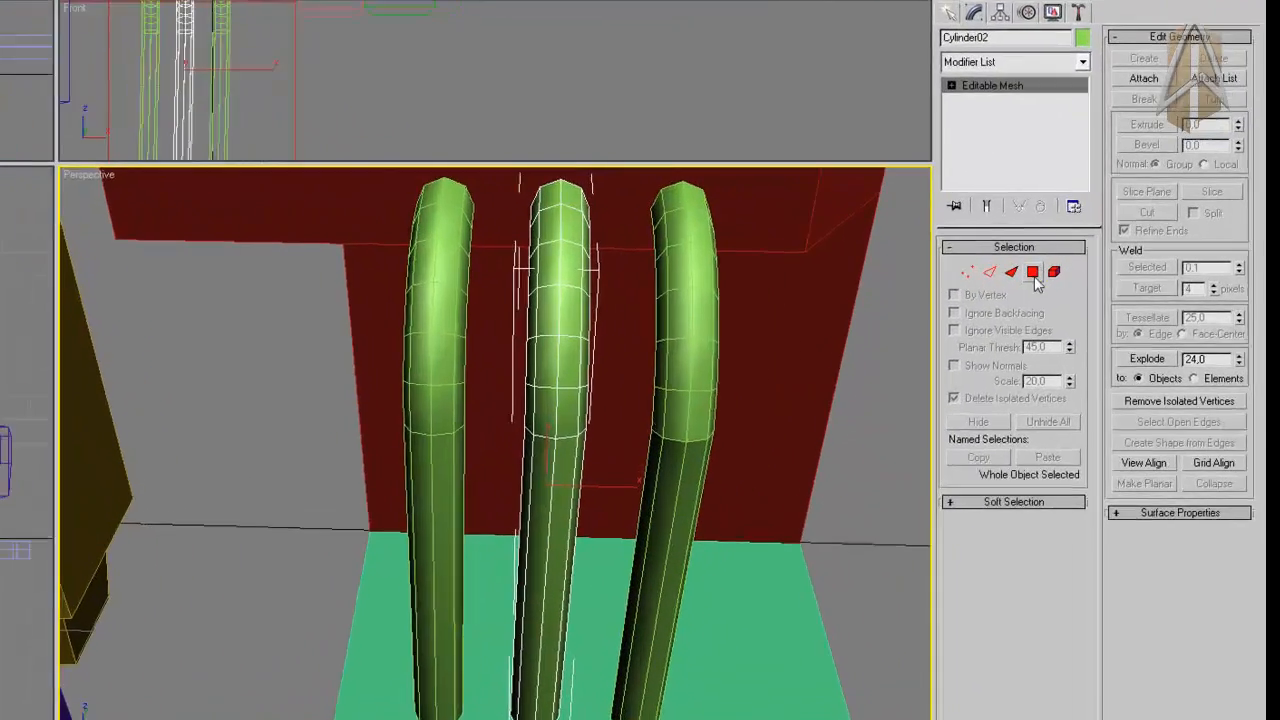
{"action": "left_click", "coordinate": [1032, 273]}
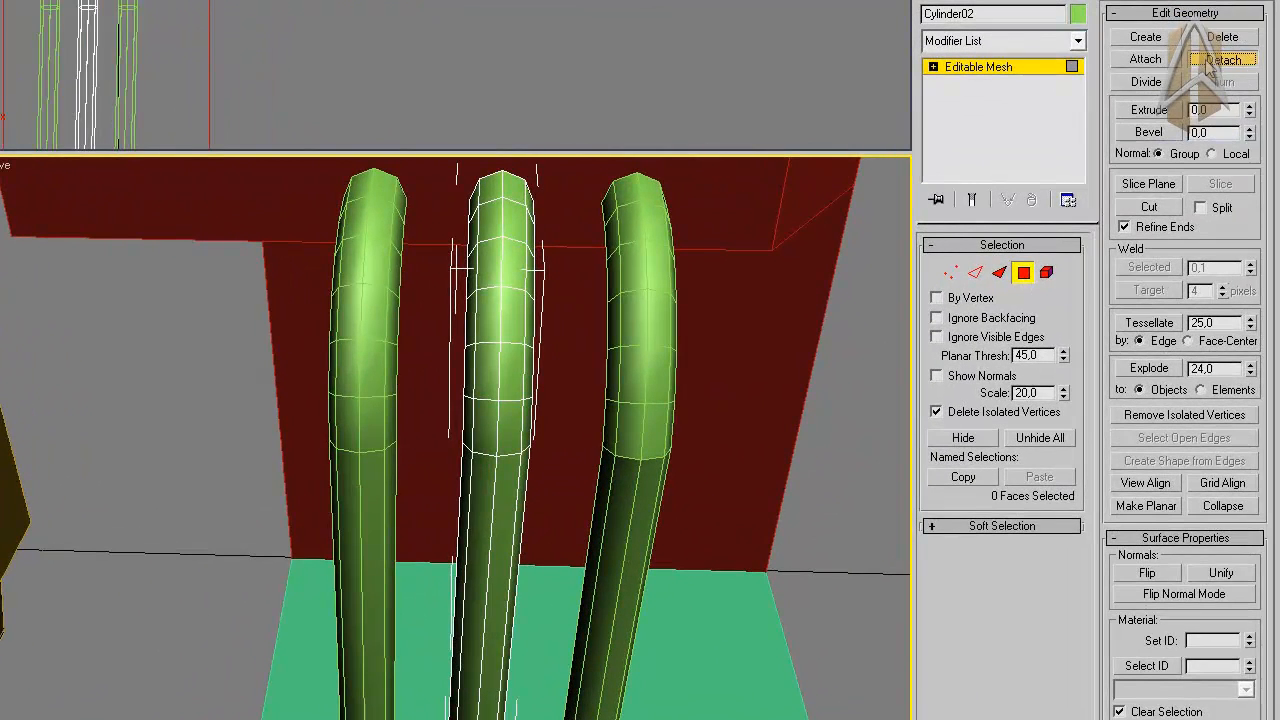
Select the faces at the middle pipe's upper end and detach them as a separate object.
{"action": "middle_click_drag", "start_coordinate": [410, 145], "coordinate": [368, 338], "text": "alt"}
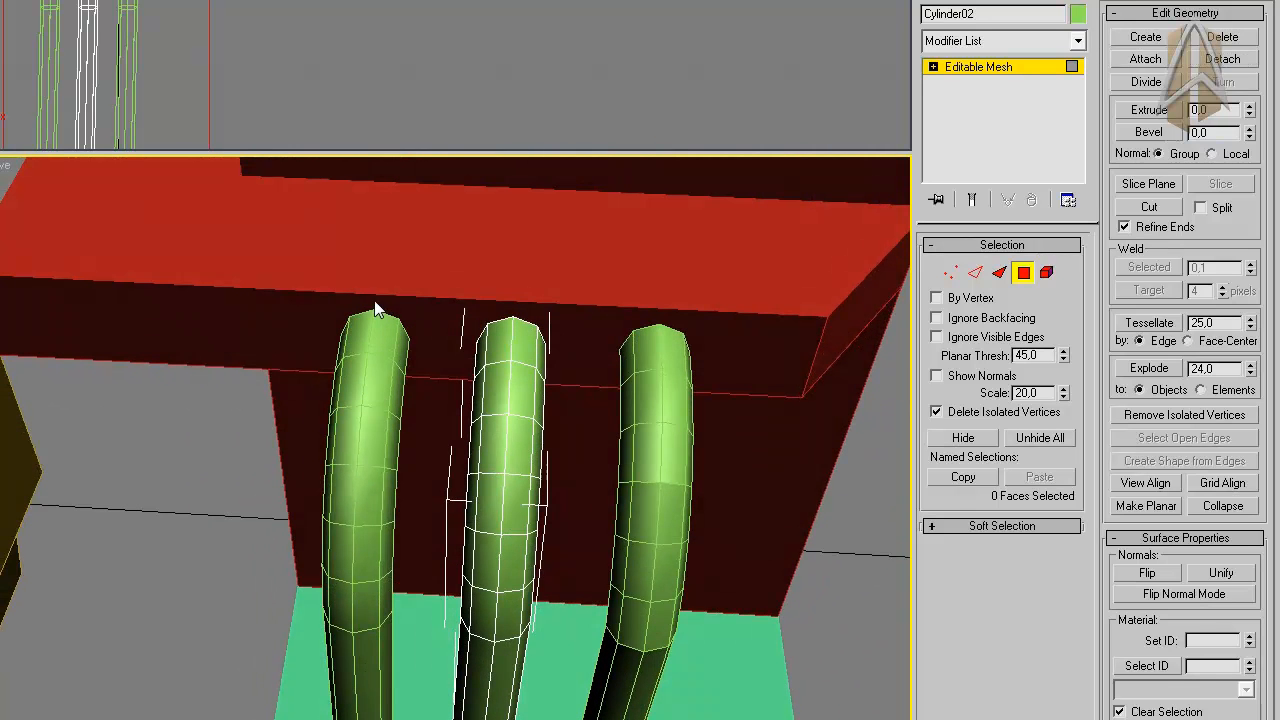
{"action": "left_click_drag", "start_coordinate": [564, 450], "coordinate": [585, 447]}
{"action": "middle_click_drag", "start_coordinate": [591, 447], "coordinate": [587, 368], "text": "alt"}
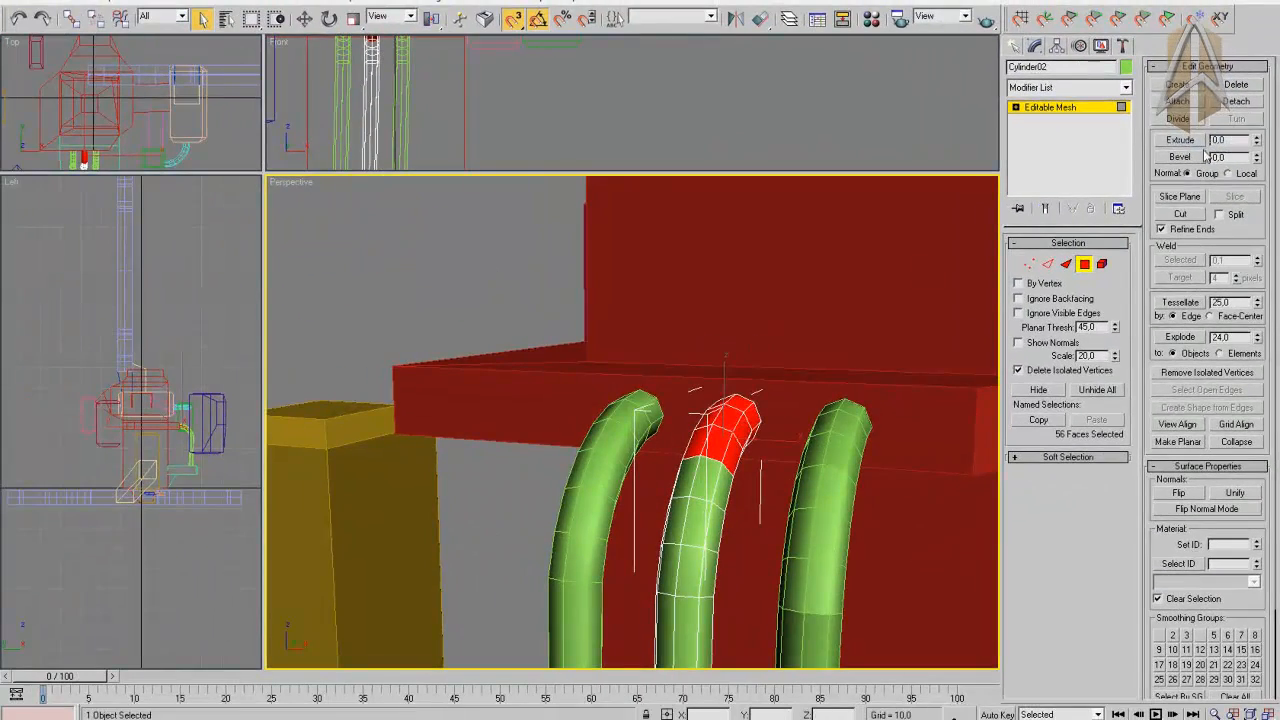
{"action": "left_click", "coordinate": [1252, 104]}
{"action": "left_click", "coordinate": [689, 370]}
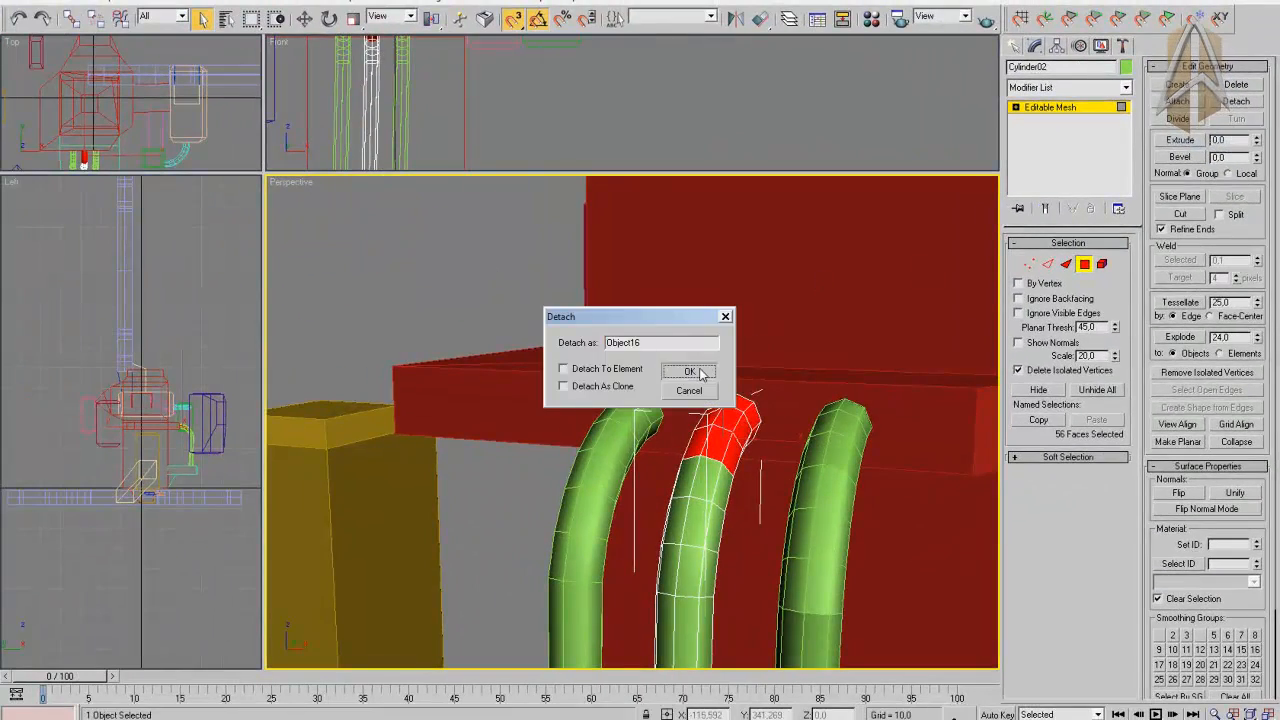
Select the middle green pipe's remaining bent section above the straight part and detach it as a separate object.
{"action": "middle_click_drag", "start_coordinate": [716, 458], "coordinate": [846, 457], "text": "alt"}
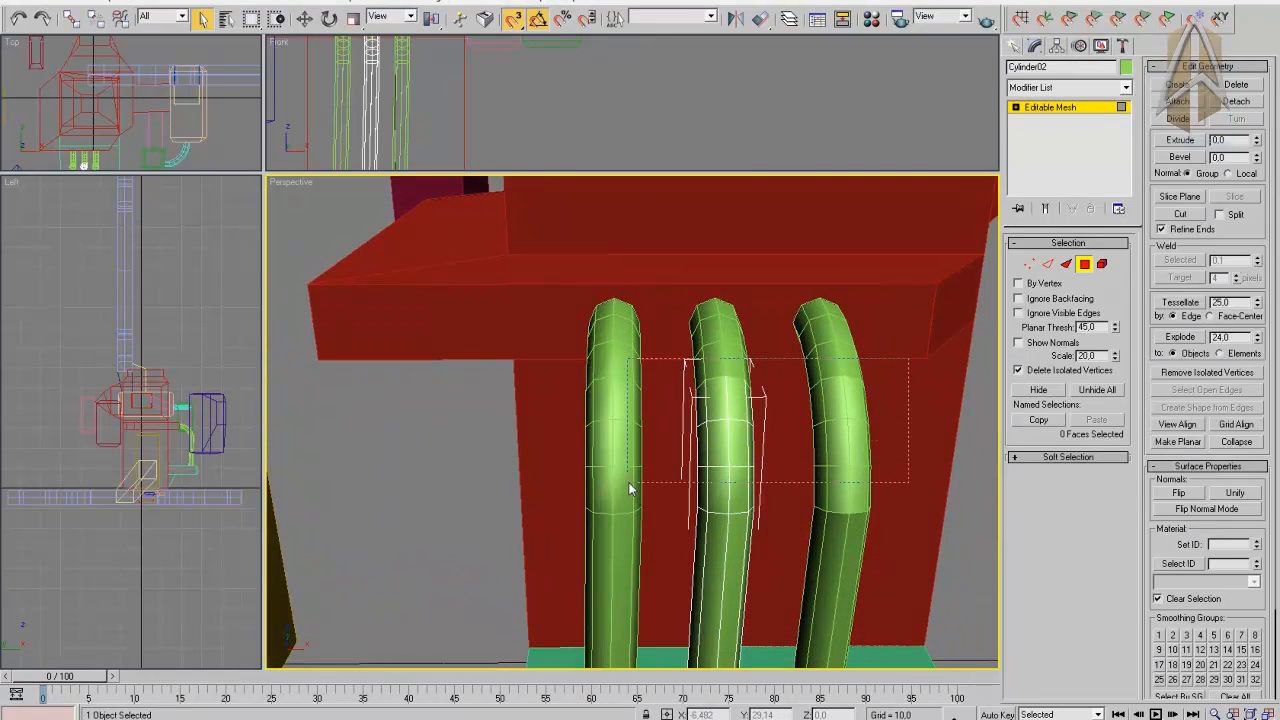
{"action": "left_click_drag", "start_coordinate": [626, 485], "coordinate": [626, 486]}
{"action": "mouse_move", "coordinate": [626, 486]}
{"action": "middle_mouse_down", "text": "alt"}
{"action": "mouse_move", "coordinate": [669, 486]}
{"action": "mouse_move", "coordinate": [792, 438]}
{"action": "mouse_move", "coordinate": [637, 484]}
{"action": "middle_mouse_up", "text": "alt"}
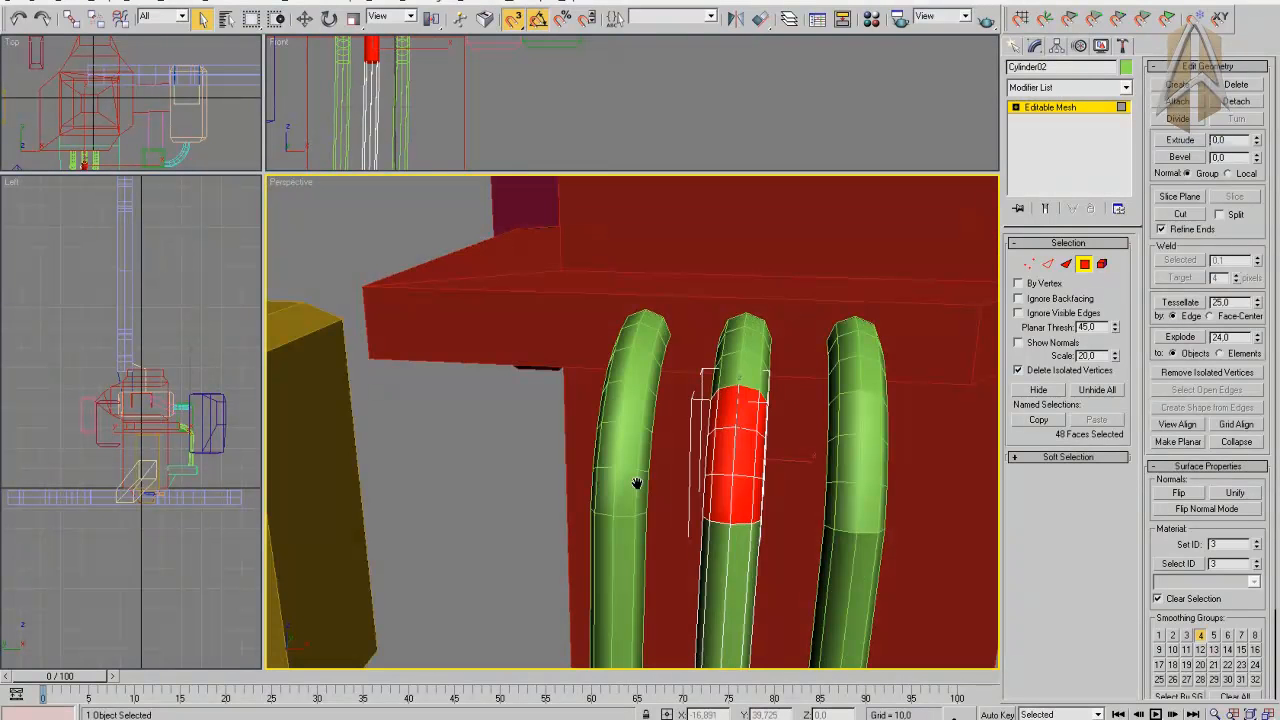
{"action": "left_click", "coordinate": [1255, 101]}
{"action": "left_click", "coordinate": [689, 370]}
Switch polygon editing to the remaining unsplit green pipe and detach its upper-end faces as a separate object.
{"action": "middle_click_drag", "start_coordinate": [689, 371], "coordinate": [903, 320], "text": "alt"}
{"action": "left_click", "coordinate": [1089, 264]}
{"action": "left_click", "coordinate": [745, 380]}
{"action": "middle_click_drag", "start_coordinate": [745, 380], "coordinate": [903, 270], "text": "alt"}
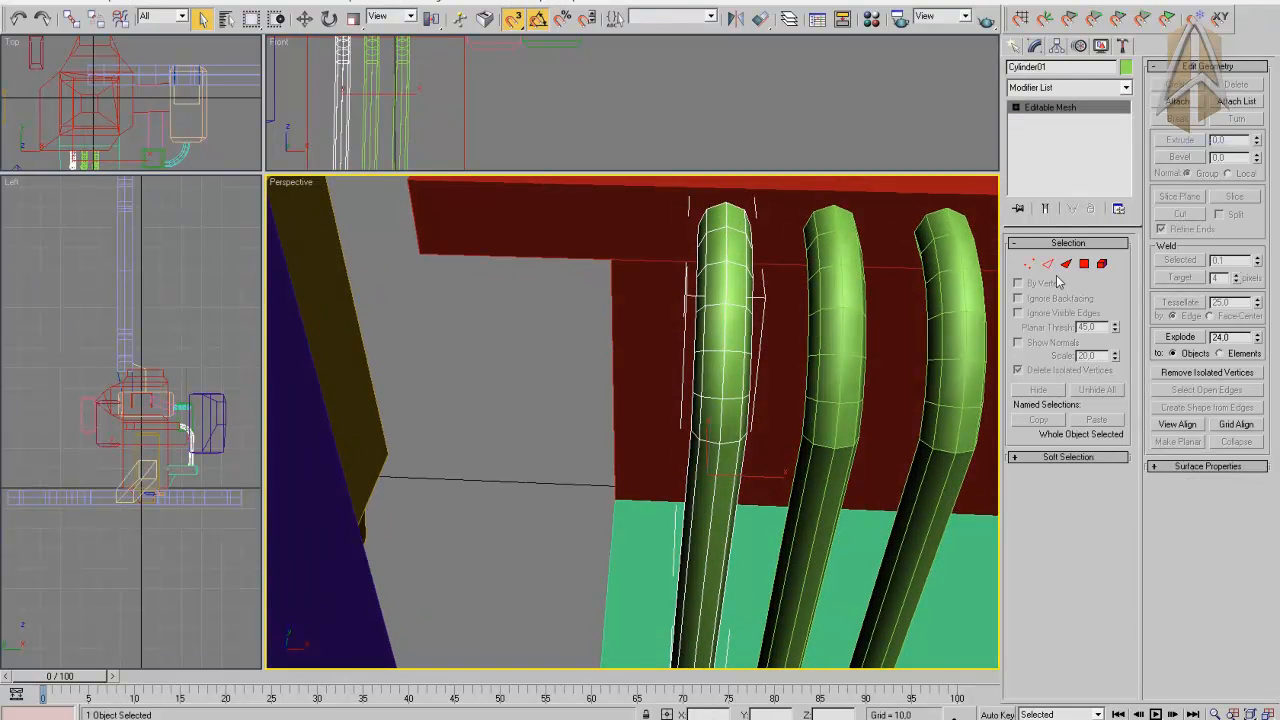
{"action": "left_click", "coordinate": [1084, 264]}
{"action": "left_click_drag", "start_coordinate": [830, 289], "coordinate": [842, 290]}
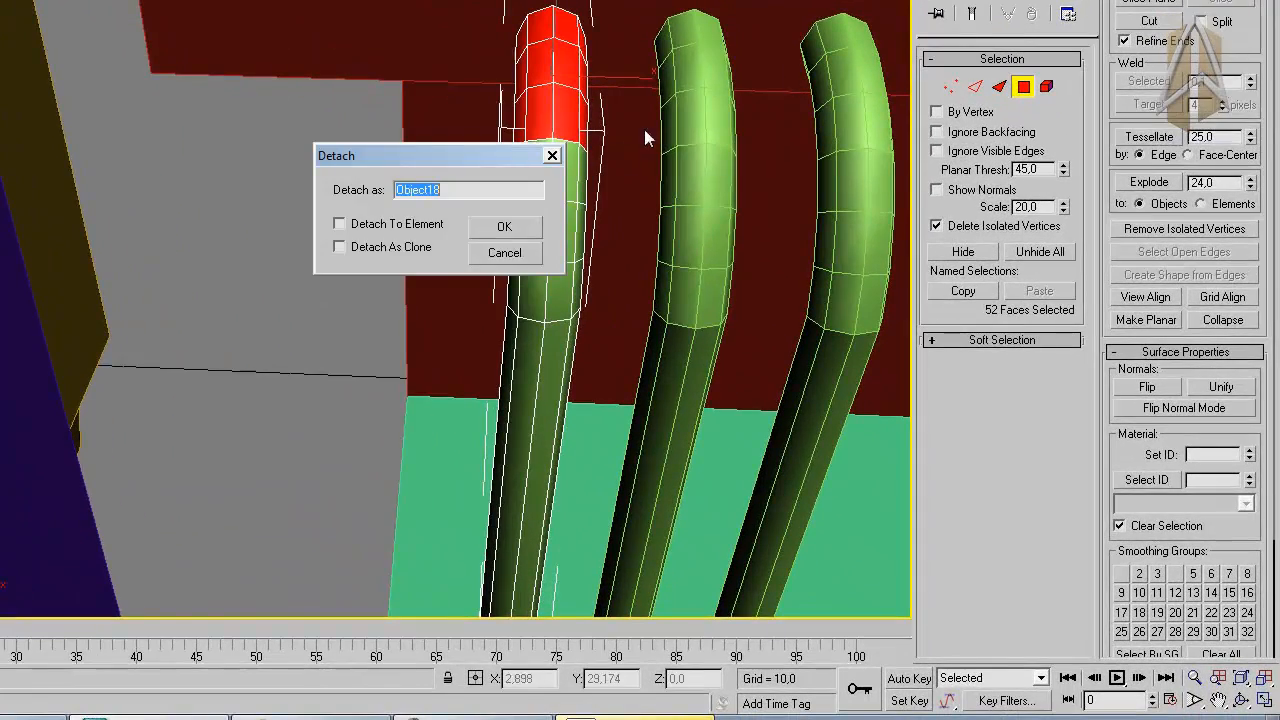
{"action": "left_click", "coordinate": [504, 227]}
Detach the last green pipe's remaining bent section as a separate object and leave polygon editing.
{"action": "middle_click_drag", "start_coordinate": [520, 217], "coordinate": [504, 190], "text": "alt"}
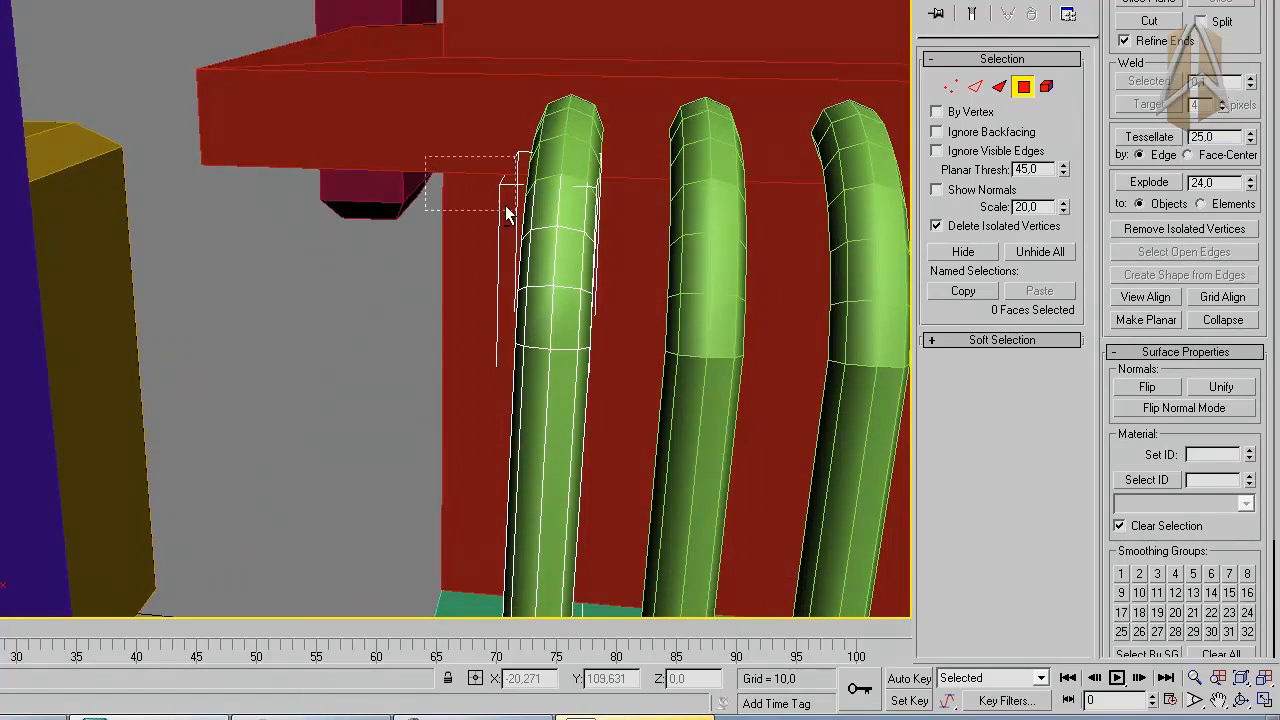
{"action": "left_click_drag", "start_coordinate": [641, 298], "coordinate": [686, 327]}
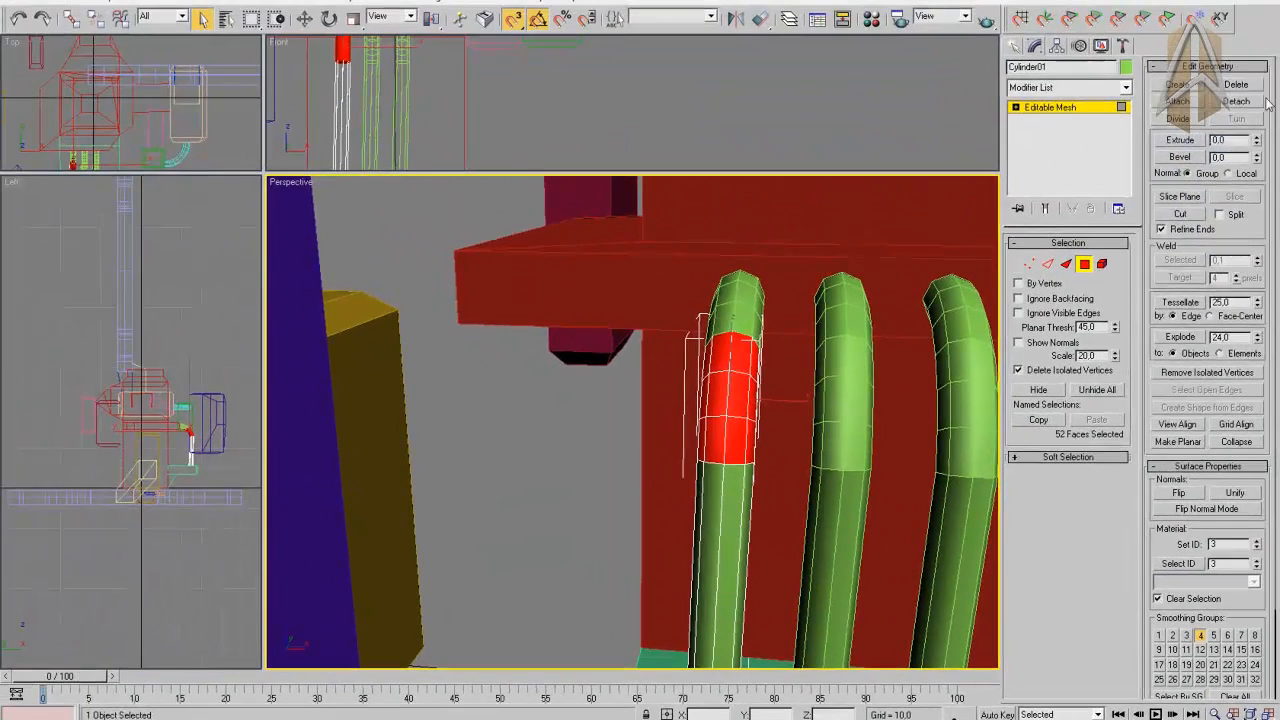
{"action": "left_click", "coordinate": [1234, 103]}
{"action": "left_click", "coordinate": [714, 372]}
{"action": "middle_click_drag", "start_coordinate": [714, 382], "coordinate": [723, 328], "text": "alt"}
{"action": "scroll", "coordinate": [763, 306], "scroll_direction": "down", "scroll_amount": 5}
{"action": "left_click", "coordinate": [1088, 268]}
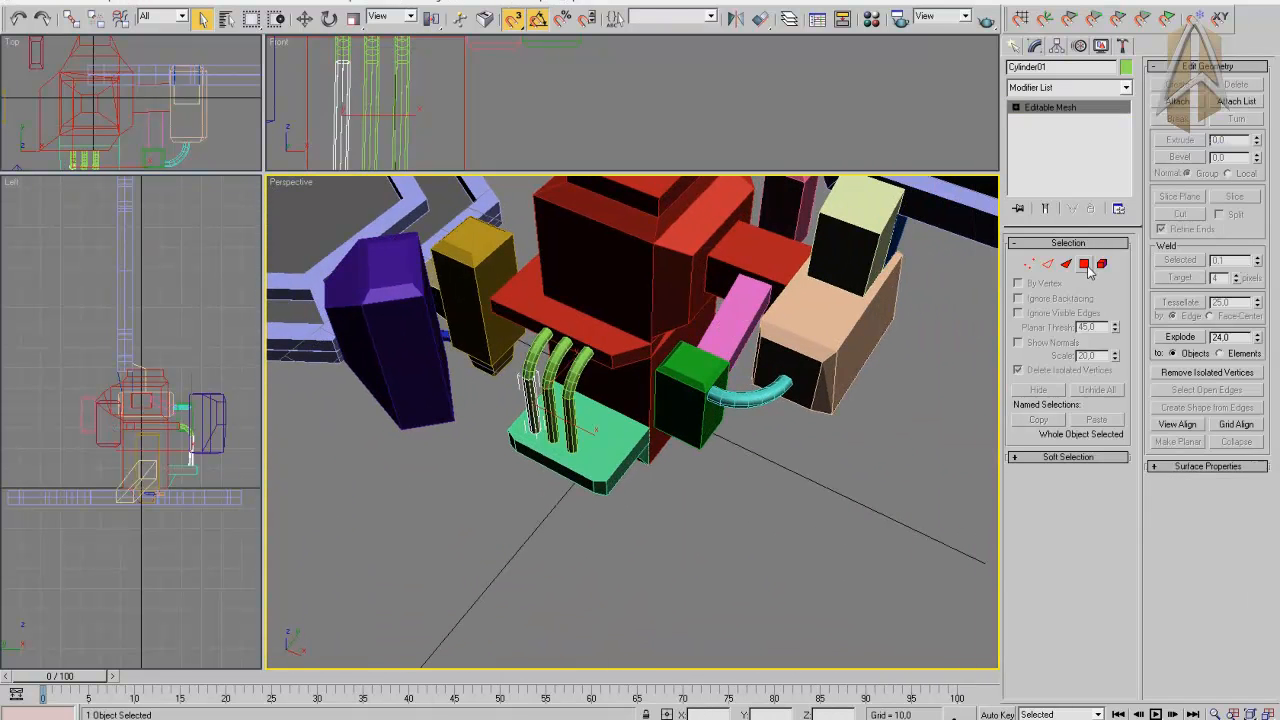
Select the cyan pipe's polygons at the end beside the green block and detach them as a separate object.
{"action": "left_click", "coordinate": [750, 398]}
{"action": "scroll", "coordinate": [590, 430], "scroll_direction": "up", "scroll_amount": 6}
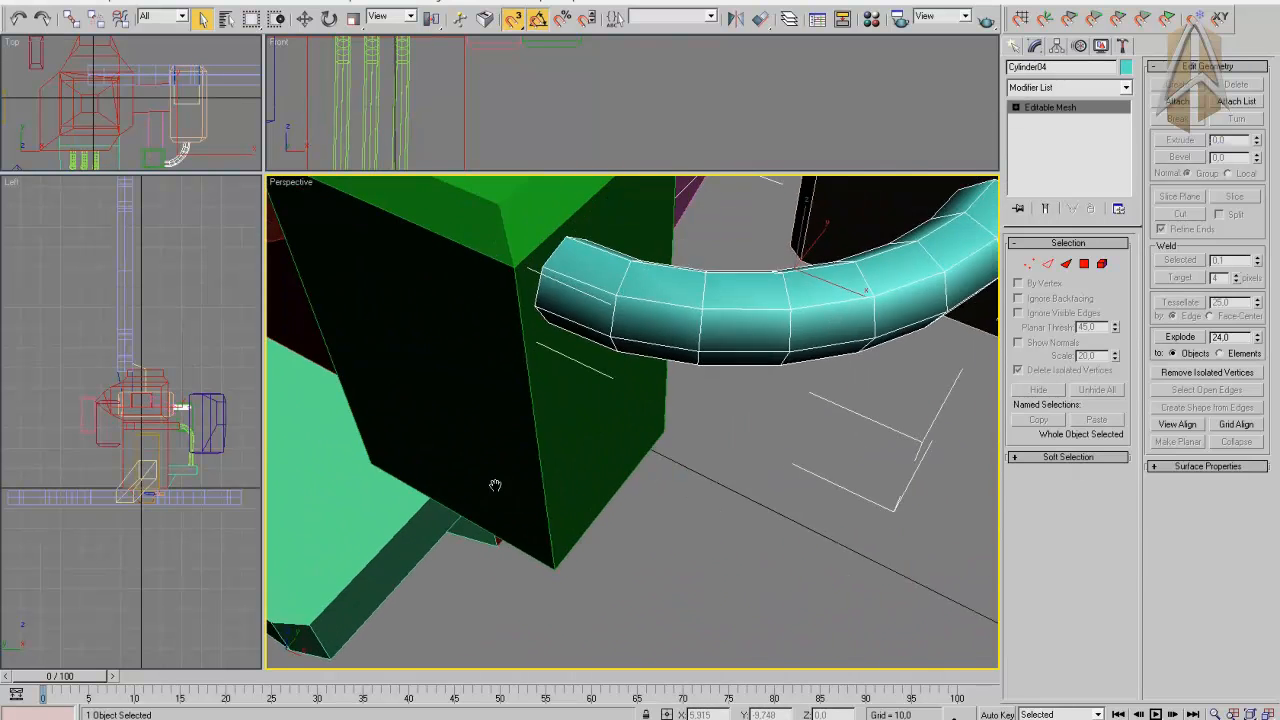
{"action": "middle_click_drag", "start_coordinate": [590, 425], "coordinate": [600, 435], "text": "alt"}
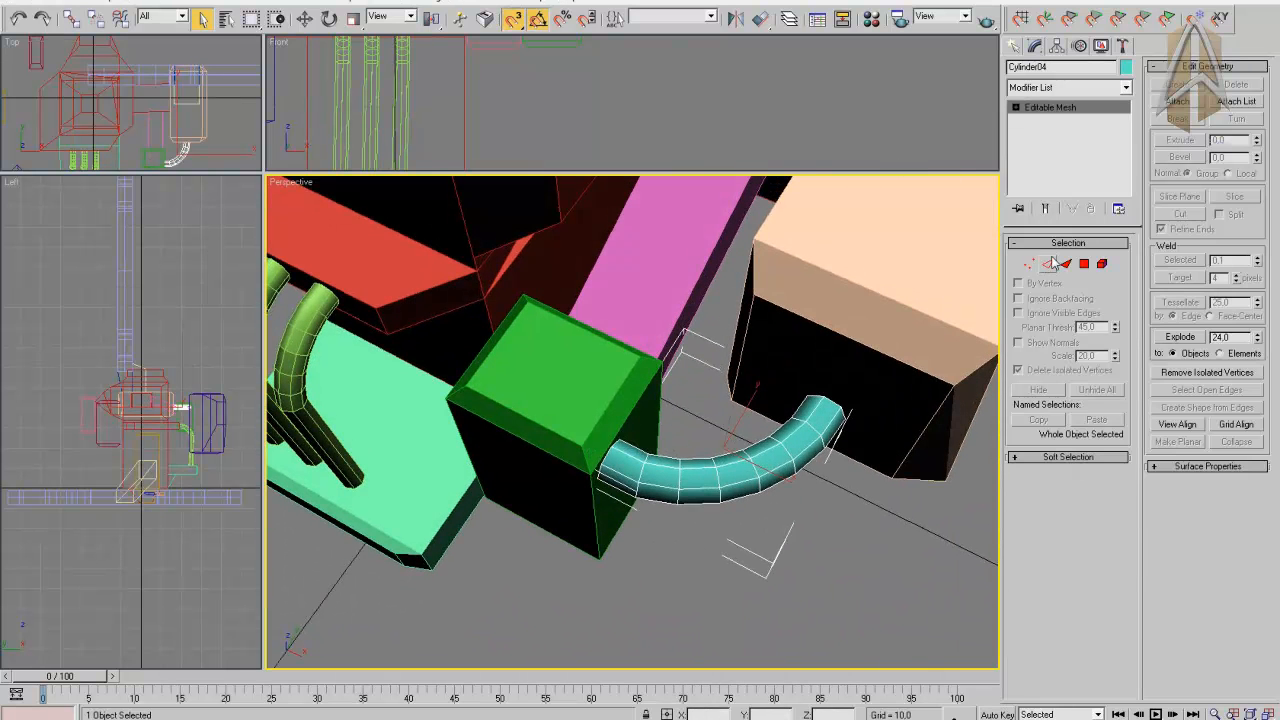
{"action": "left_click", "coordinate": [1083, 266]}
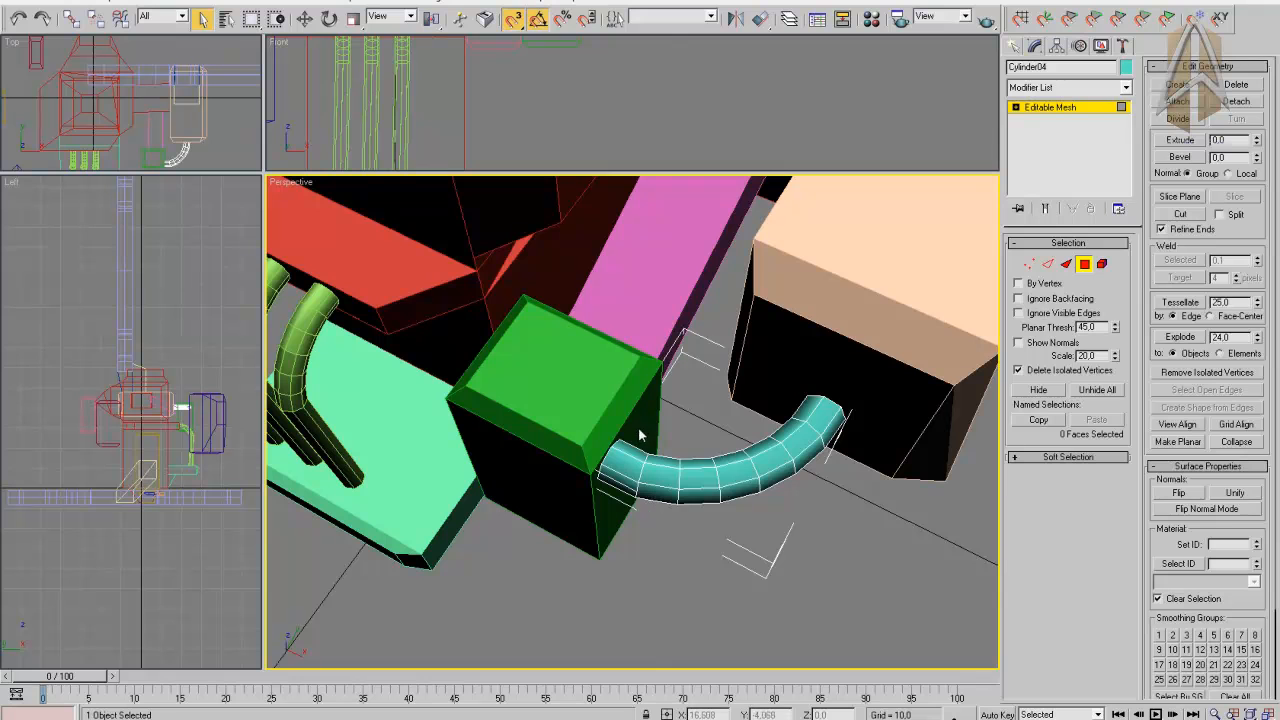
{"action": "left_click_drag", "start_coordinate": [603, 393], "coordinate": [675, 512]}
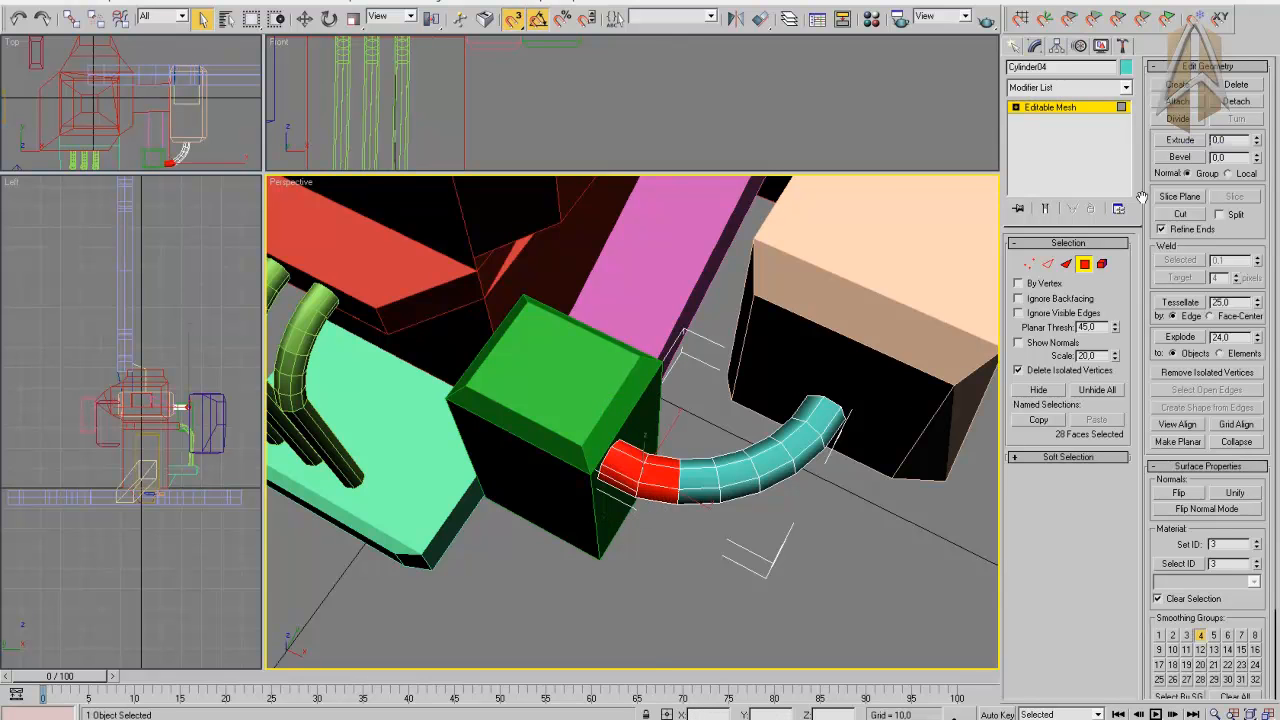
{"action": "left_click", "coordinate": [1230, 102]}
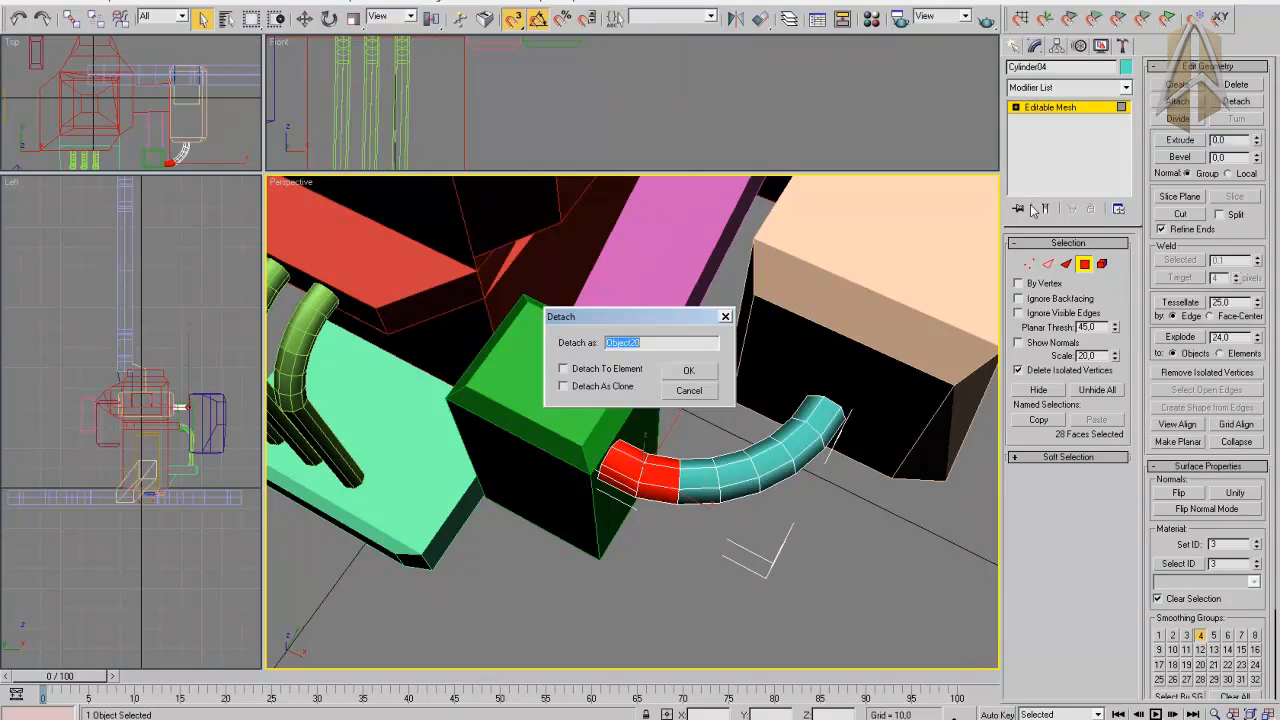
{"action": "left_click", "coordinate": [687, 370]}
Select the middle section of the cyan pipe's bend and detach it as a separate object.
{"action": "left_click_drag", "start_coordinate": [760, 527], "coordinate": [803, 493]}
{"action": "middle_click_drag", "start_coordinate": [880, 430], "coordinate": [836, 496], "text": "alt"}
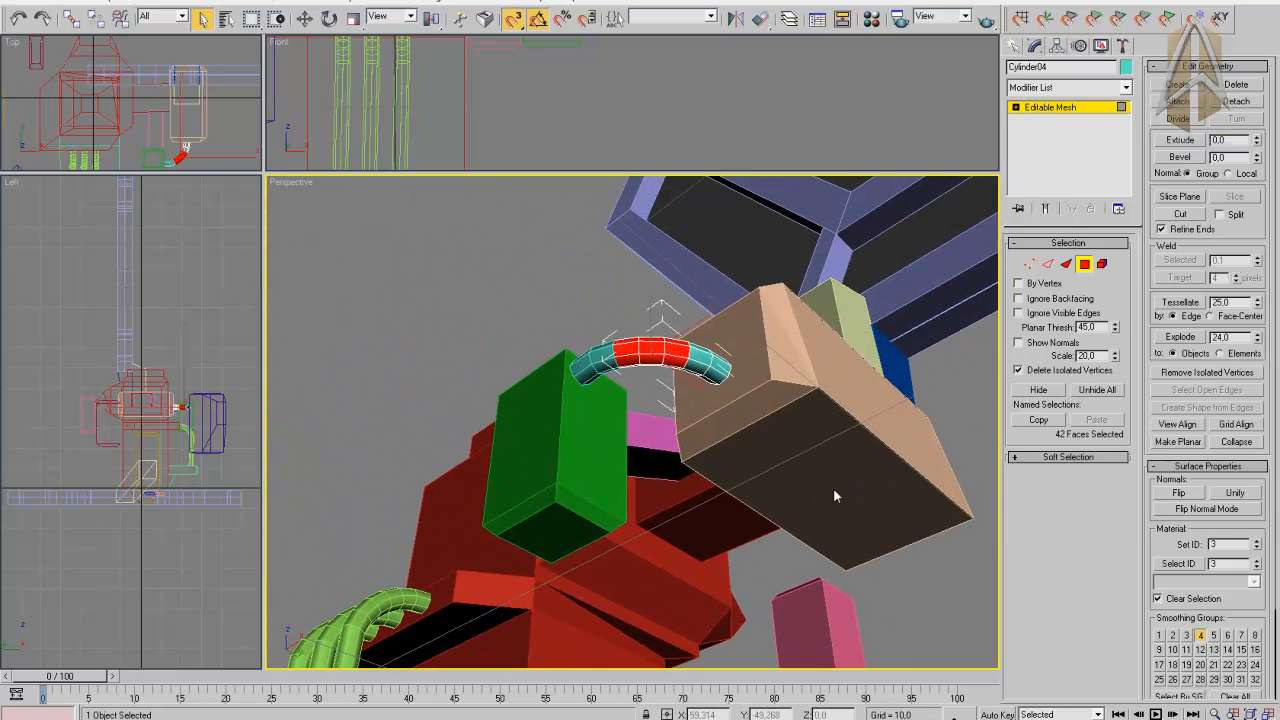
{"action": "left_click", "coordinate": [1237, 102]}
{"action": "left_click", "coordinate": [686, 371]}
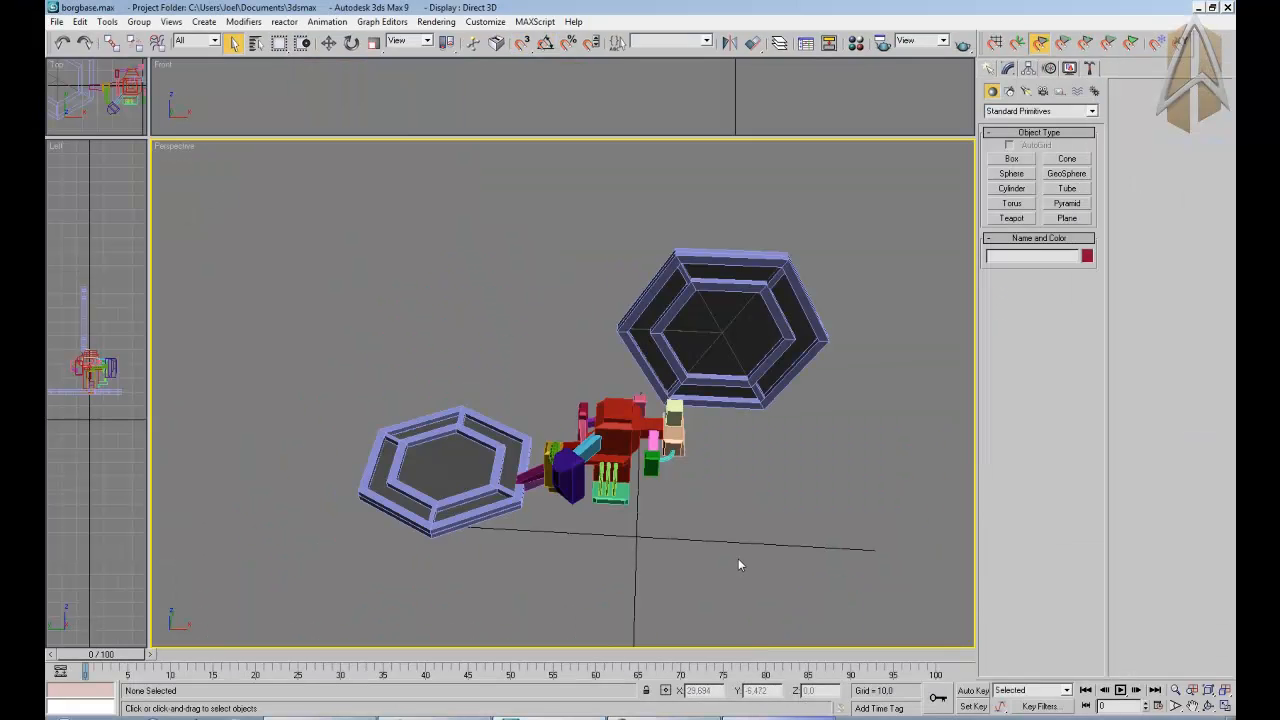
Save the finished Borg base scene under its existing file name.
{"action": "middle_click_drag", "start_coordinate": [743, 635], "coordinate": [671, 525], "text": "alt"}
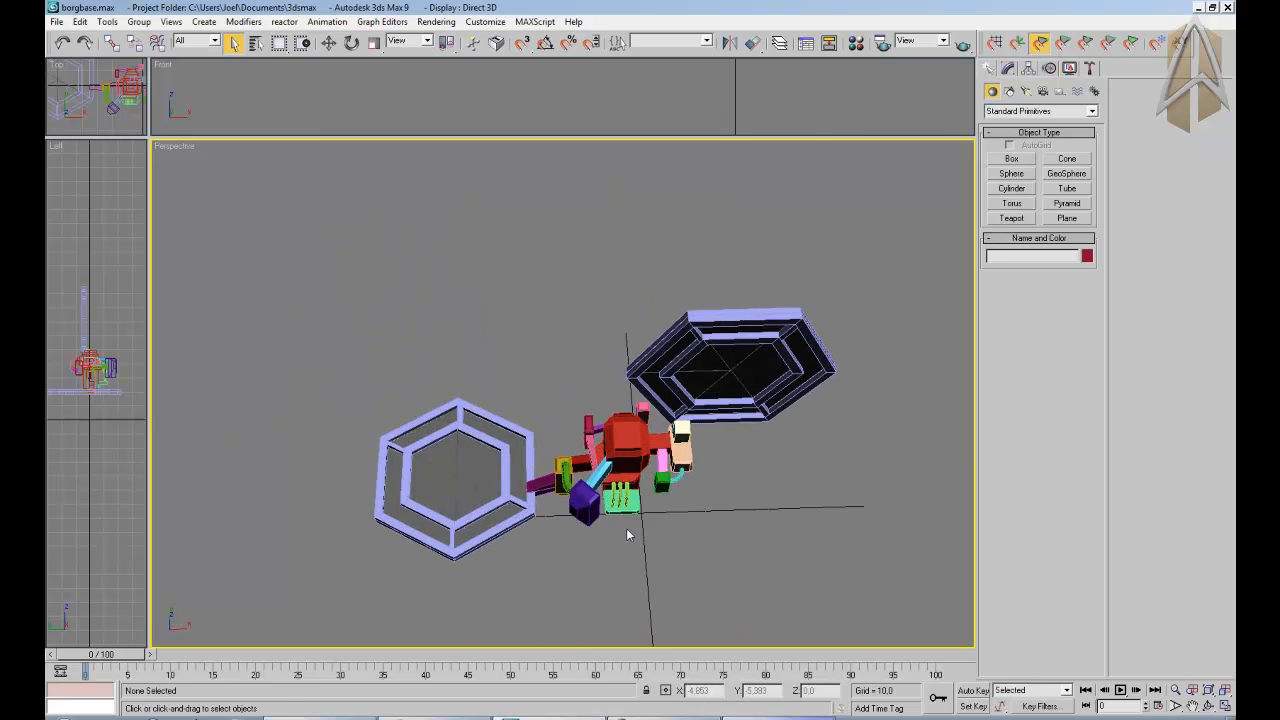
{"action": "left_click", "coordinate": [57, 21]}
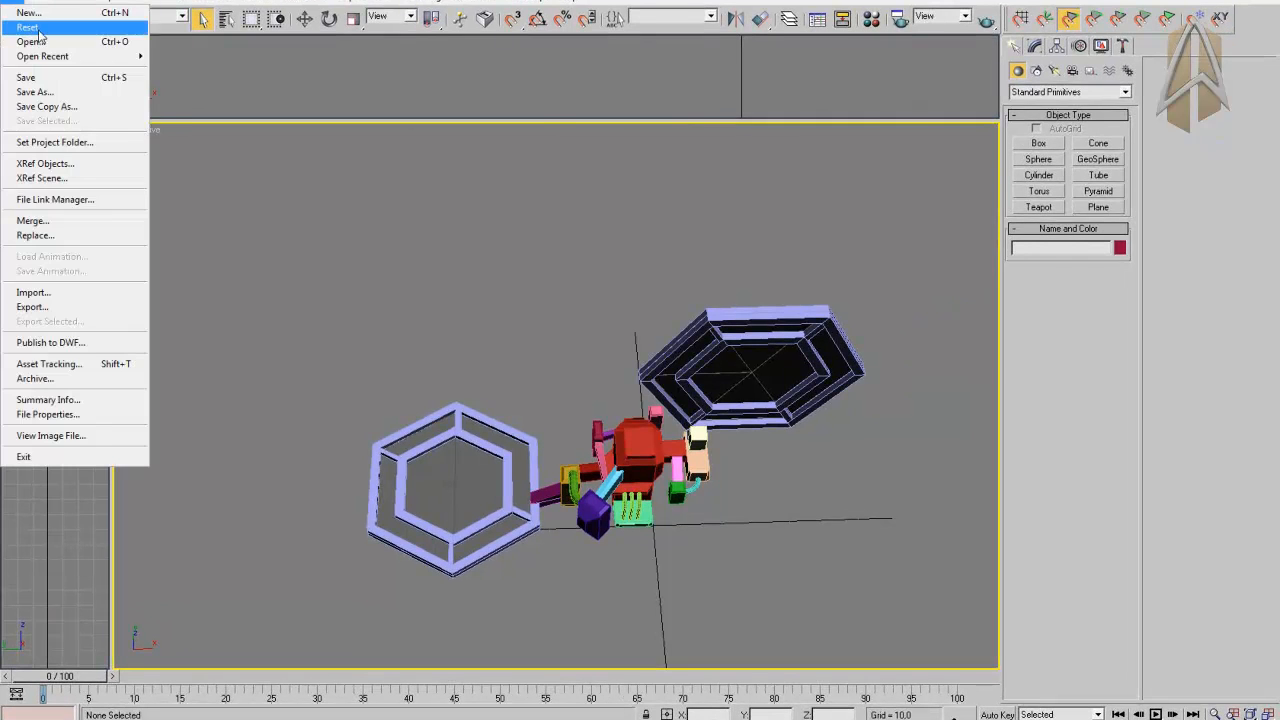
{"action": "left_click", "coordinate": [53, 80]}
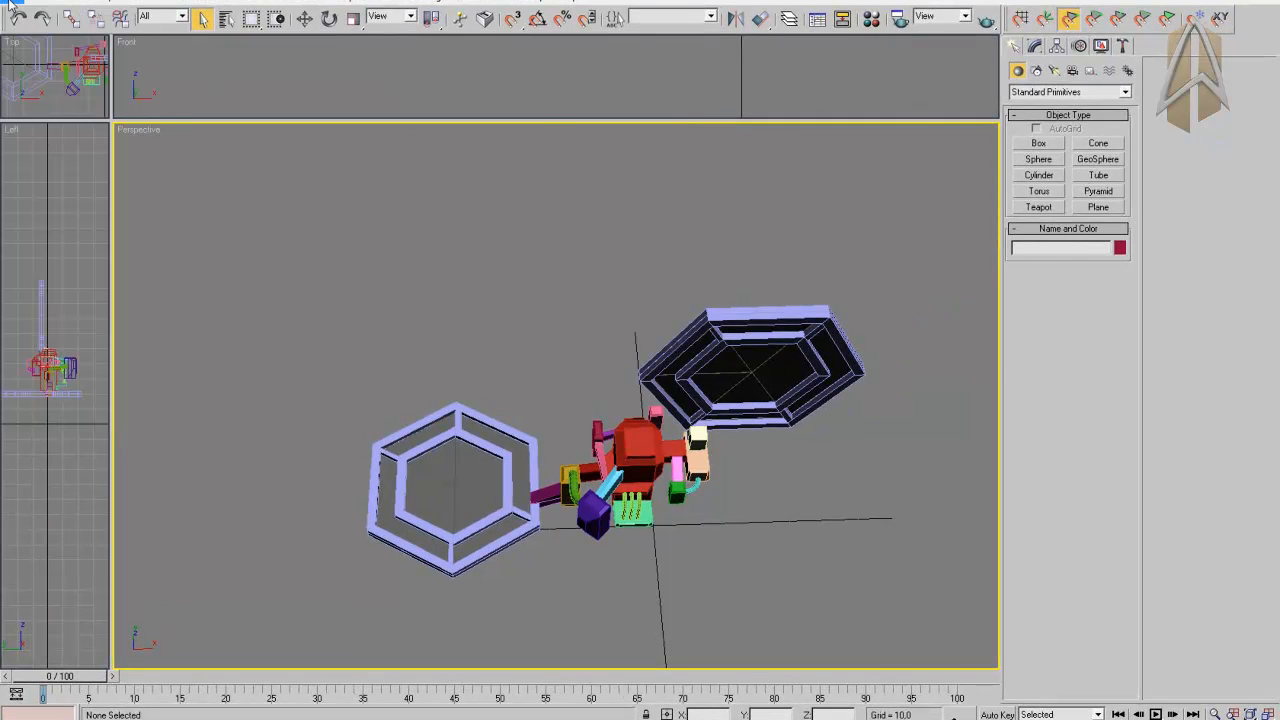
Export the scene to the desktop as borgbase.3DS, replacing the existing file and preserving MAX's texture coordinates.
{"action": "left_click", "coordinate": [8, 6]}
{"action": "left_click", "coordinate": [62, 291]}
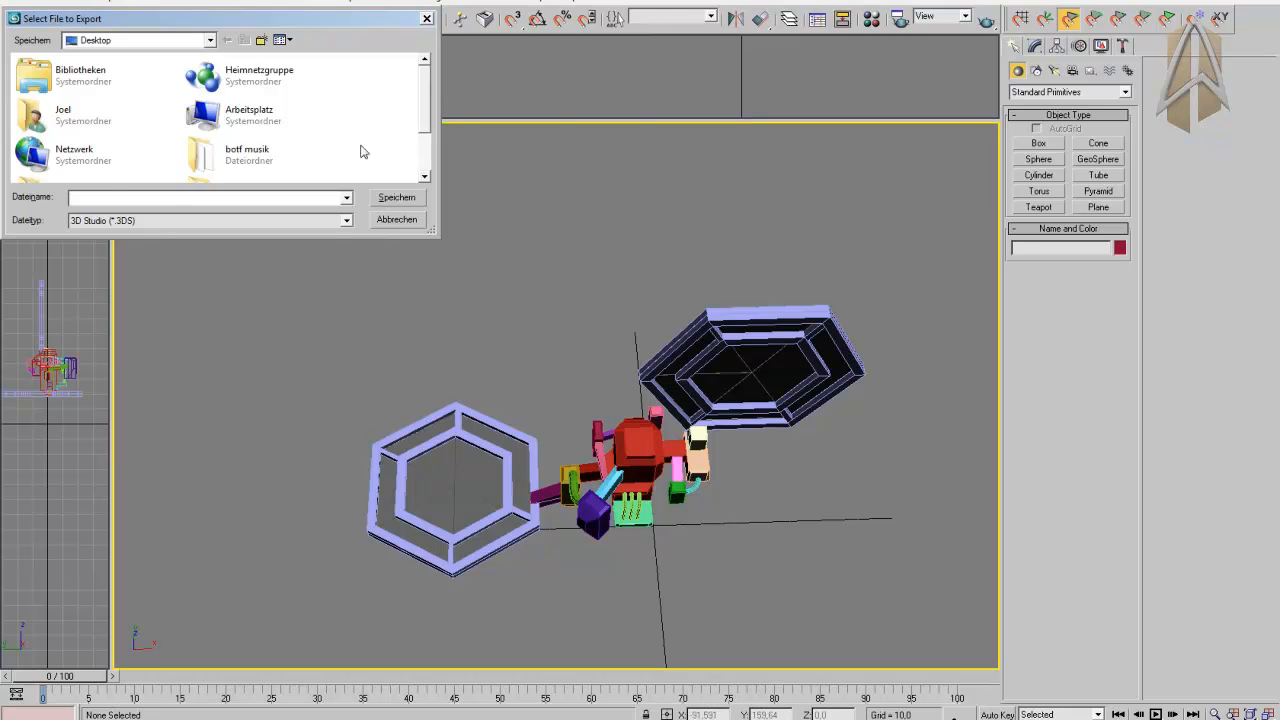
{"action": "scroll", "coordinate": [433, 136], "scroll_direction": "down", "scroll_amount": 2}
{"action": "double_click", "coordinate": [101, 161]}
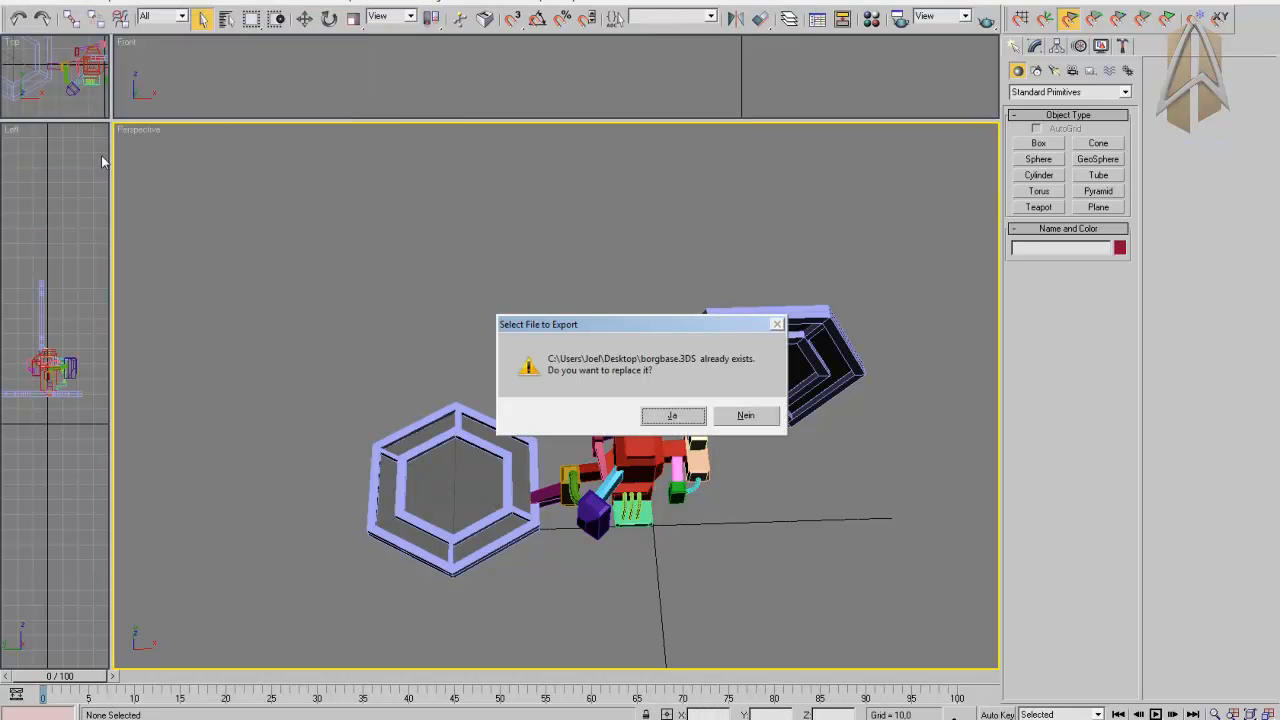
{"action": "left_click", "coordinate": [673, 415]}
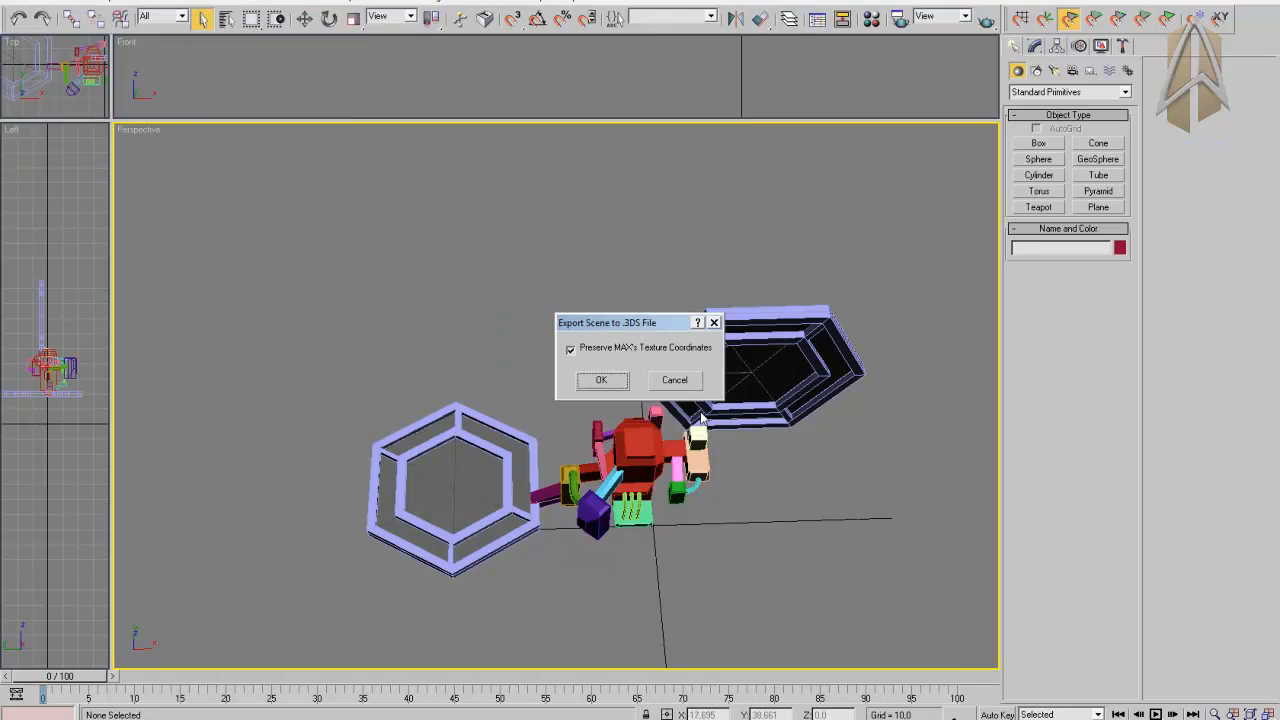
{"action": "left_click", "coordinate": [603, 379]}
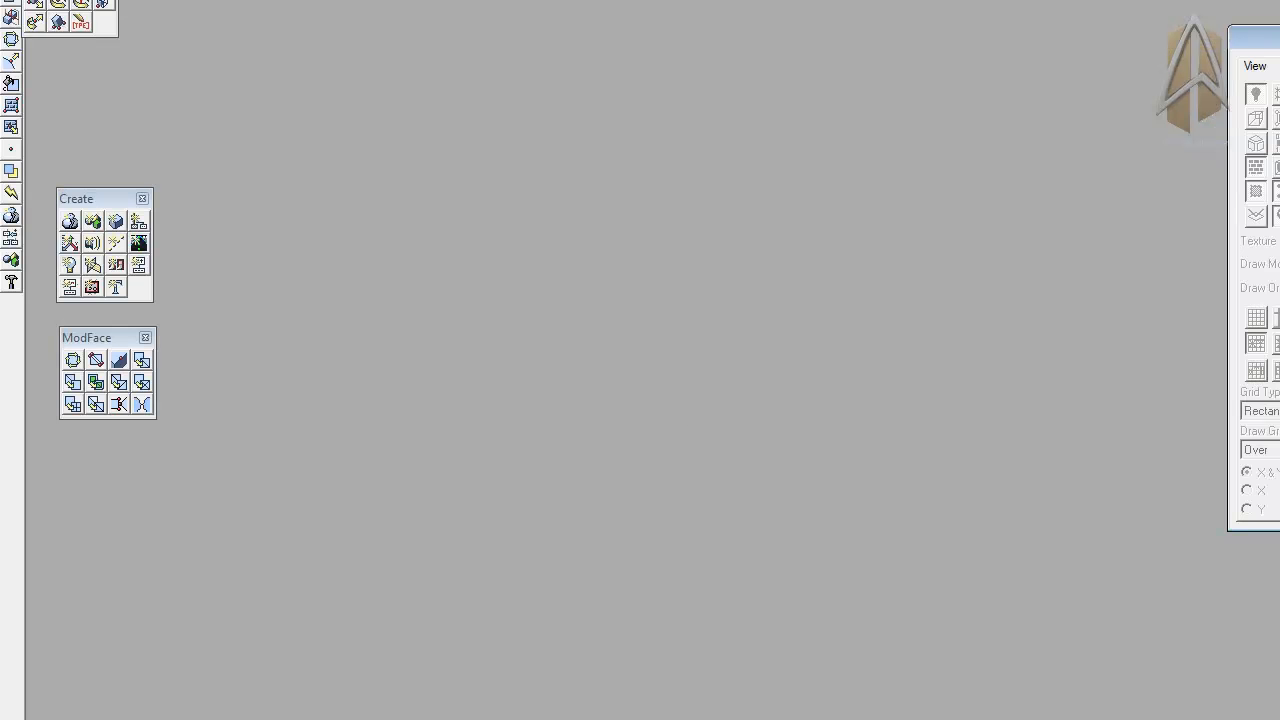
Switch to Creator and import borgbase.3DS from the desktop as a new database.
{"action": "key", "text": "alt+f"}
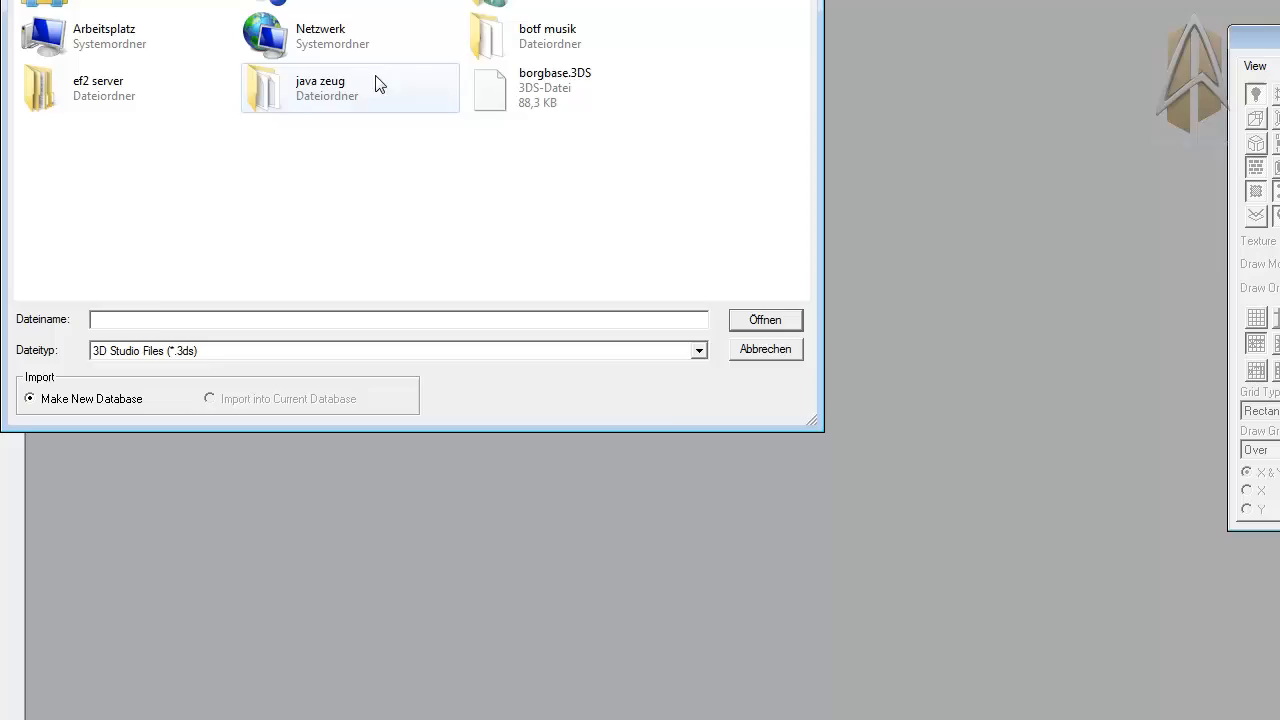
{"action": "double_click", "coordinate": [523, 74]}
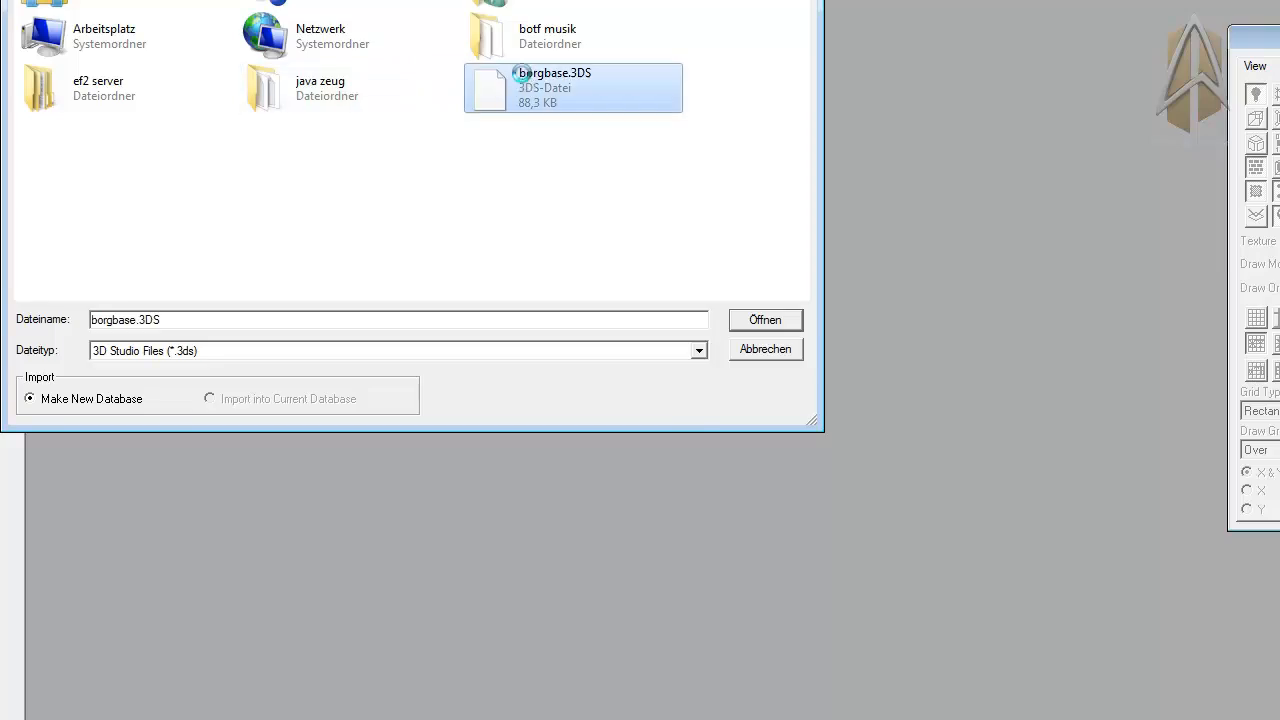
Scale the entire imported model up by an overall factor of about 3.25.
{"action": "left_click", "coordinate": [36, 21]}
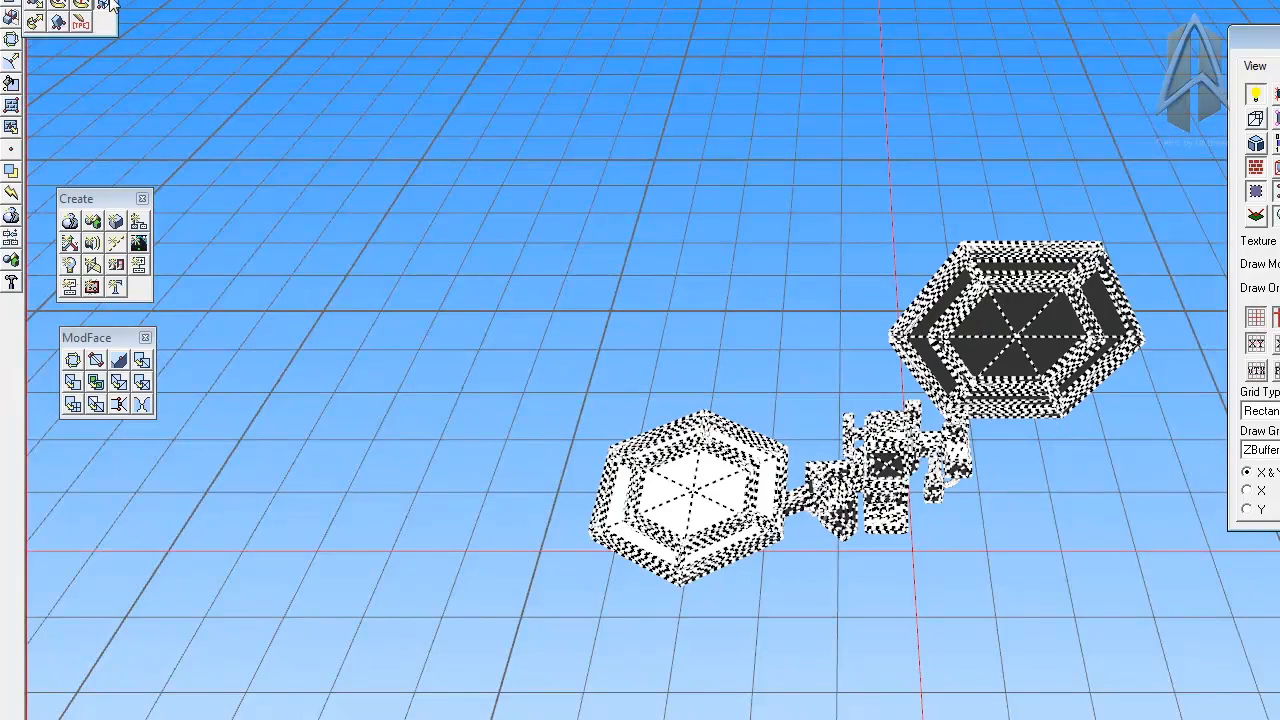
{"action": "left_click_drag", "start_coordinate": [320, 289], "coordinate": [336, 302]}
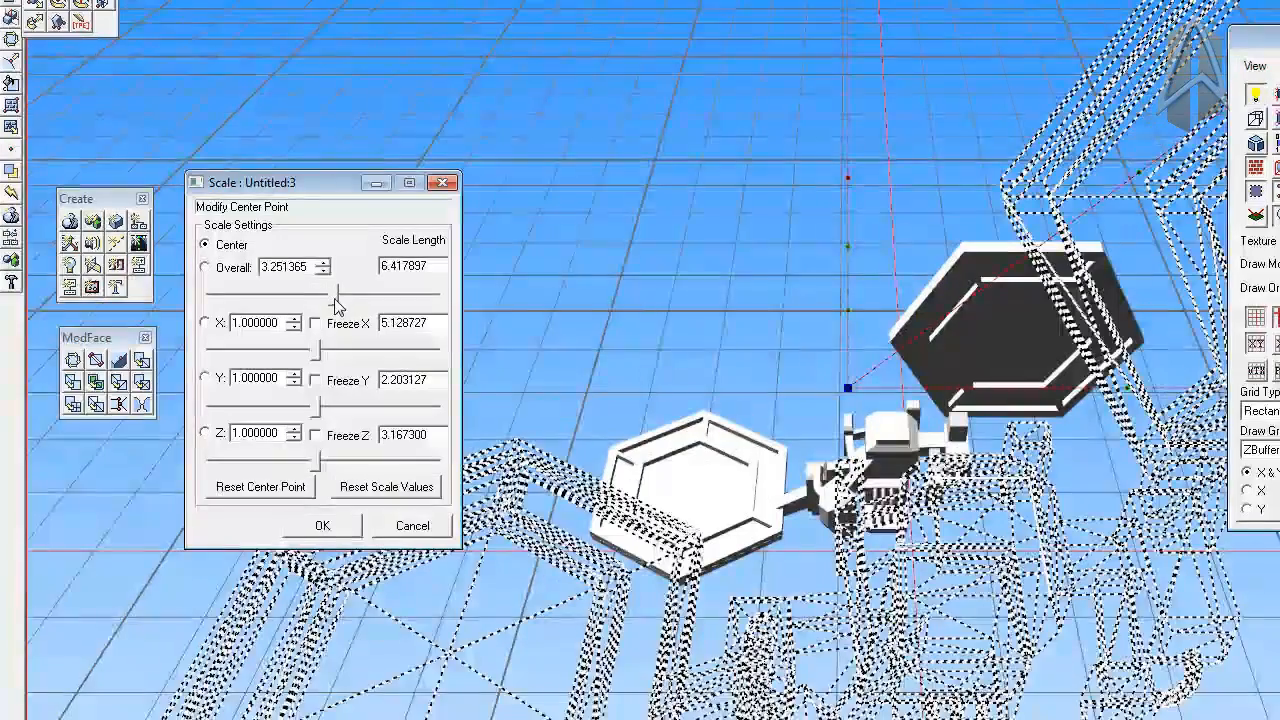
{"action": "left_click", "coordinate": [322, 525]}
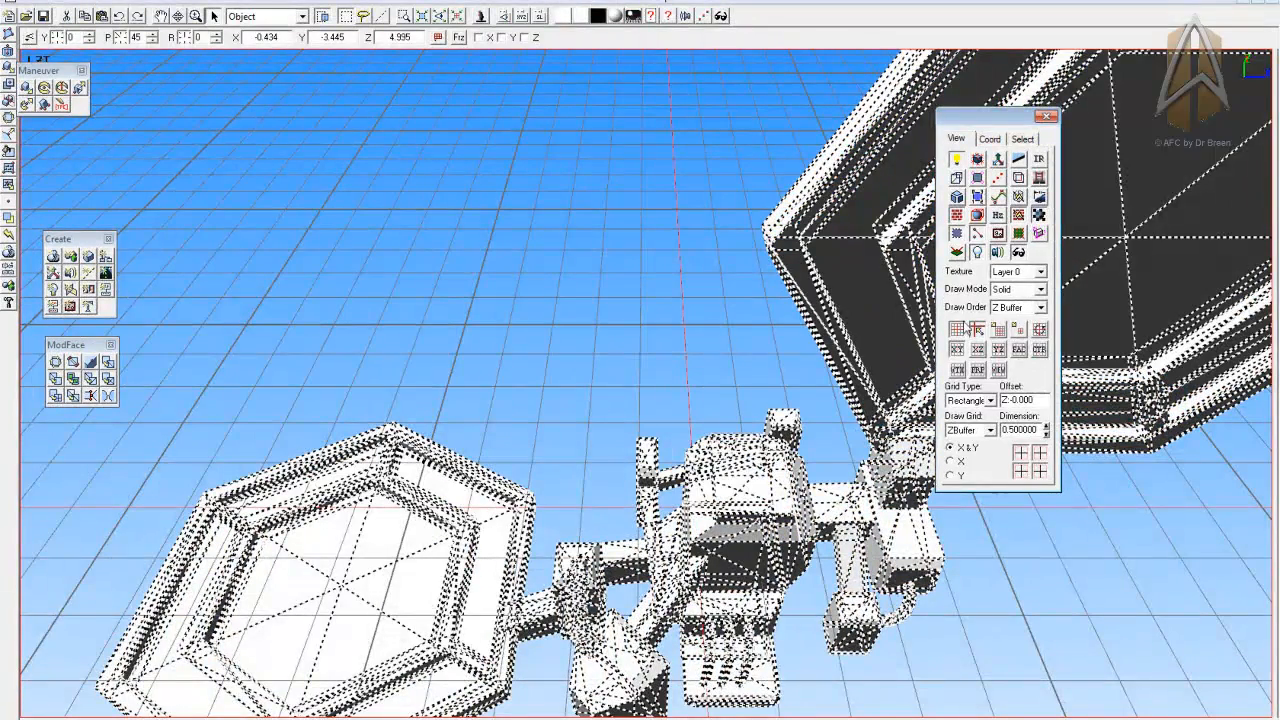
Set the draw order to BSP, hide the grid, and deselect the model.
{"action": "left_click", "coordinate": [1015, 307]}
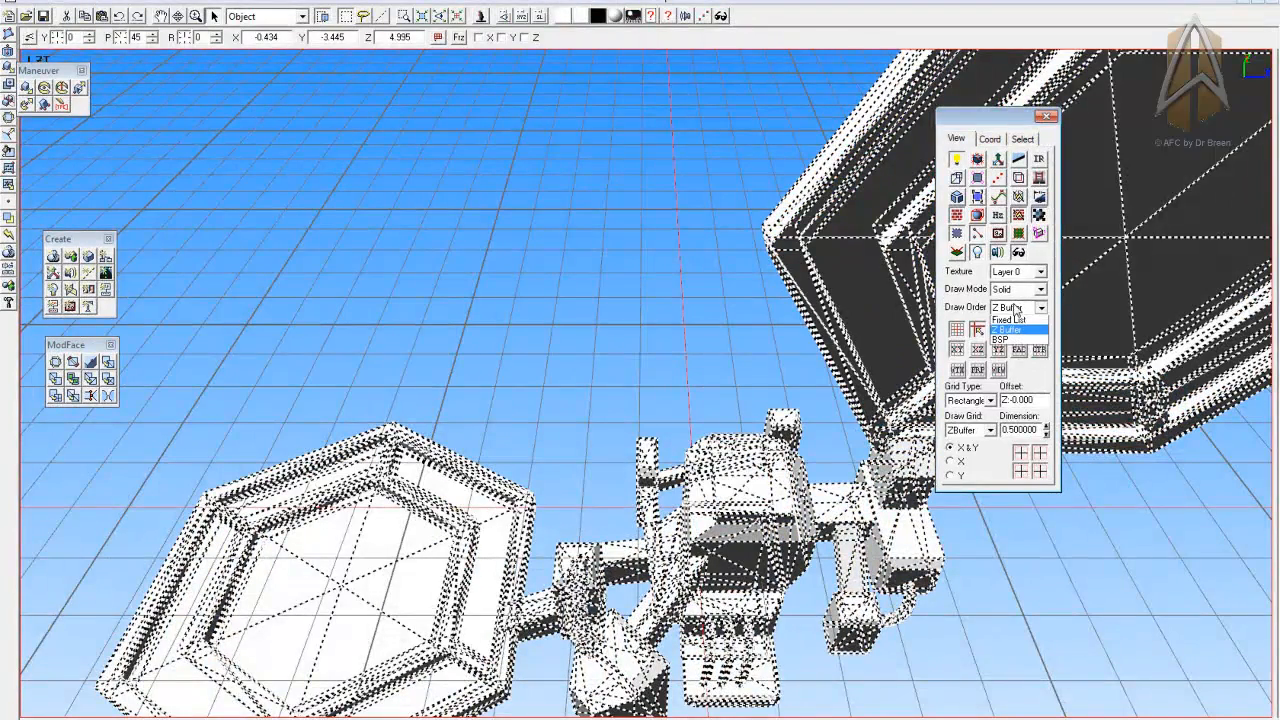
{"action": "left_click", "coordinate": [1012, 340]}
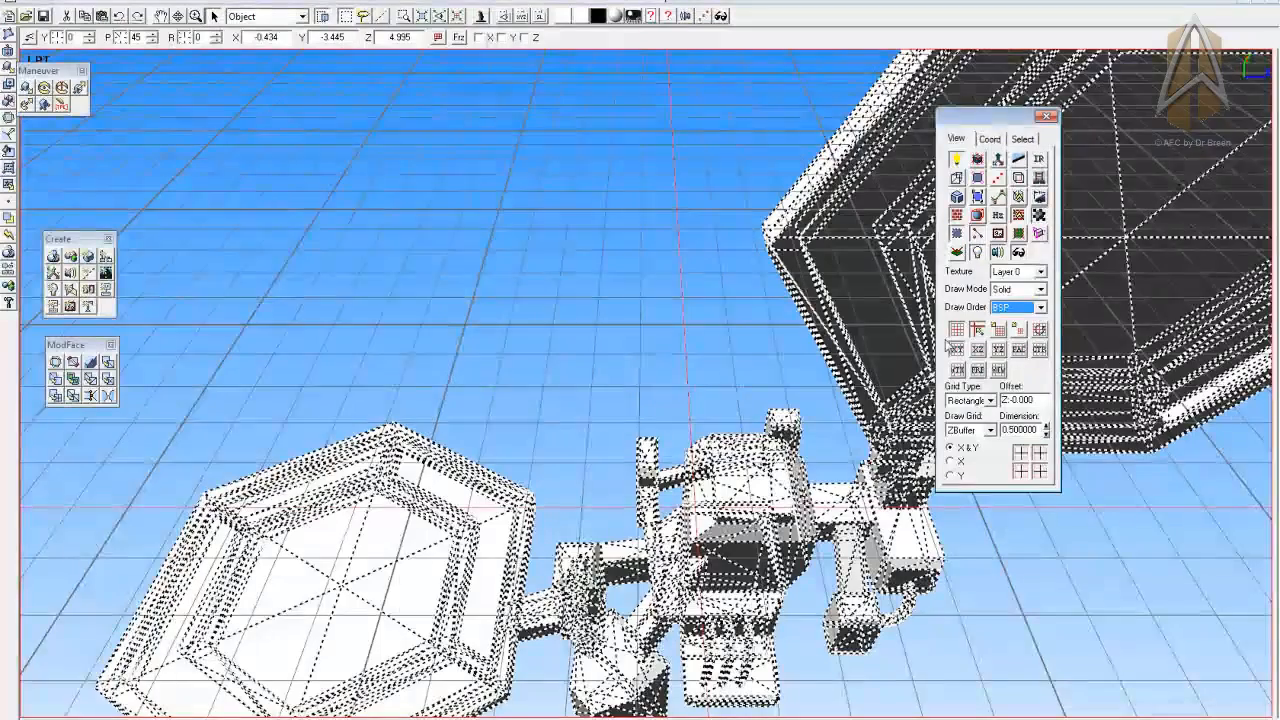
{"action": "left_click", "coordinate": [956, 332]}
{"action": "left_click", "coordinate": [659, 374]}
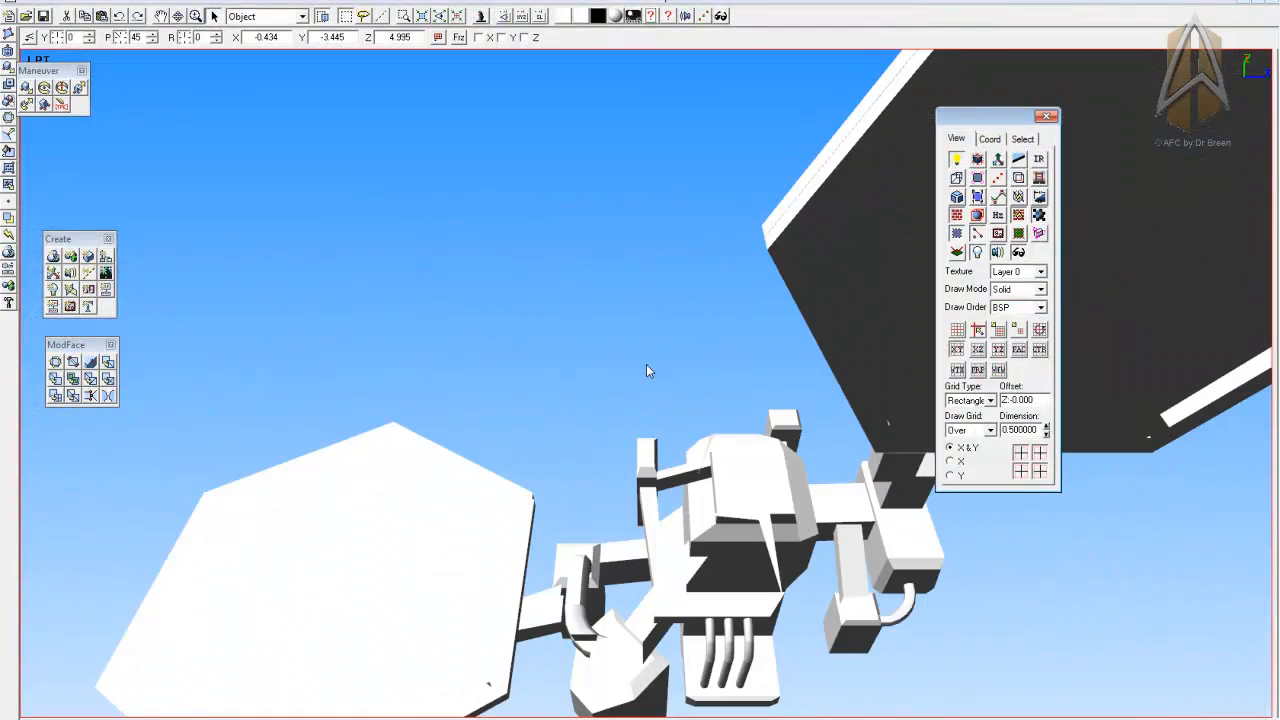
{"action": "right_click_drag", "start_coordinate": [634, 361], "coordinate": [596, 199]}
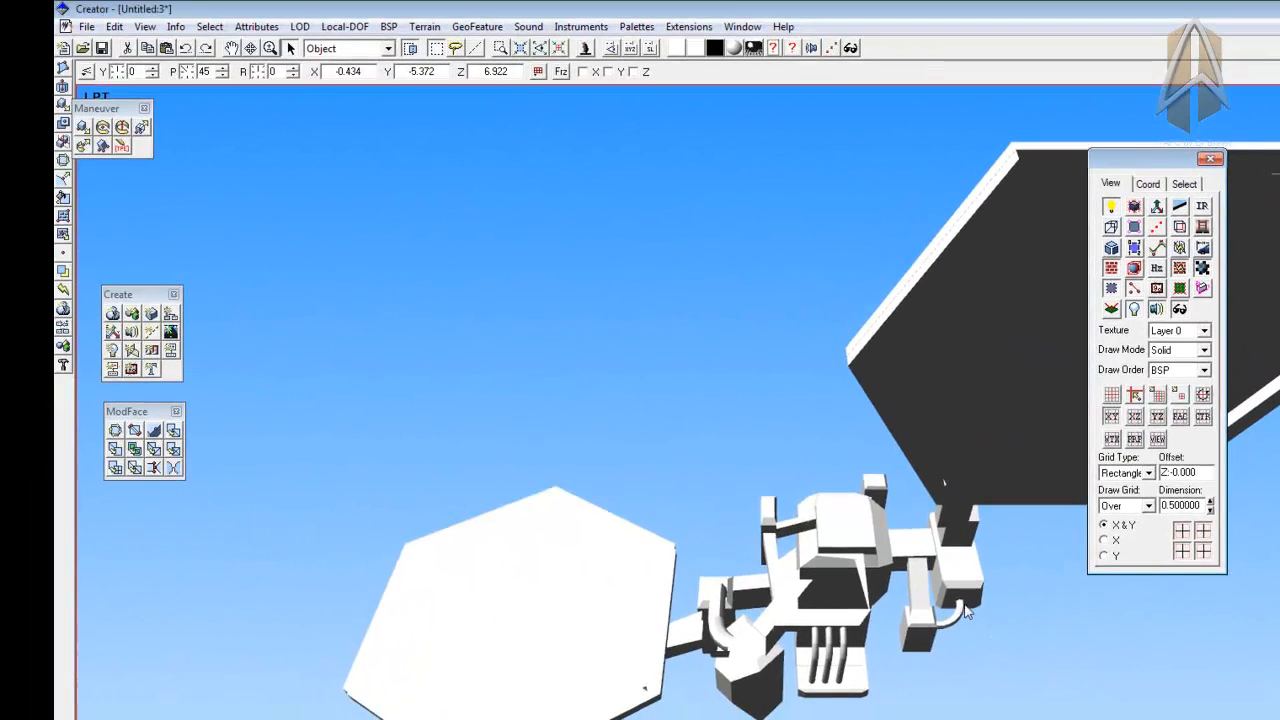
Select the whole model and run BSP separation on the selection.
{"action": "key", "text": "ctrl+a"}
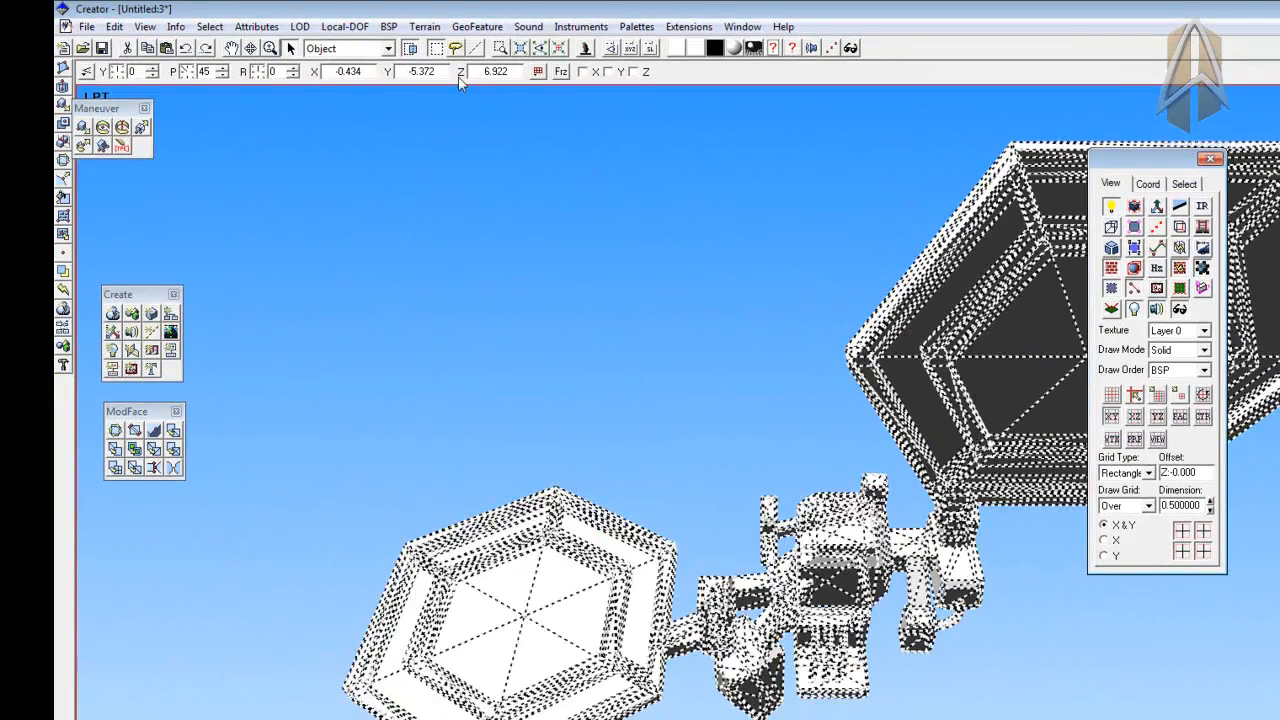
{"action": "left_click", "coordinate": [389, 26]}
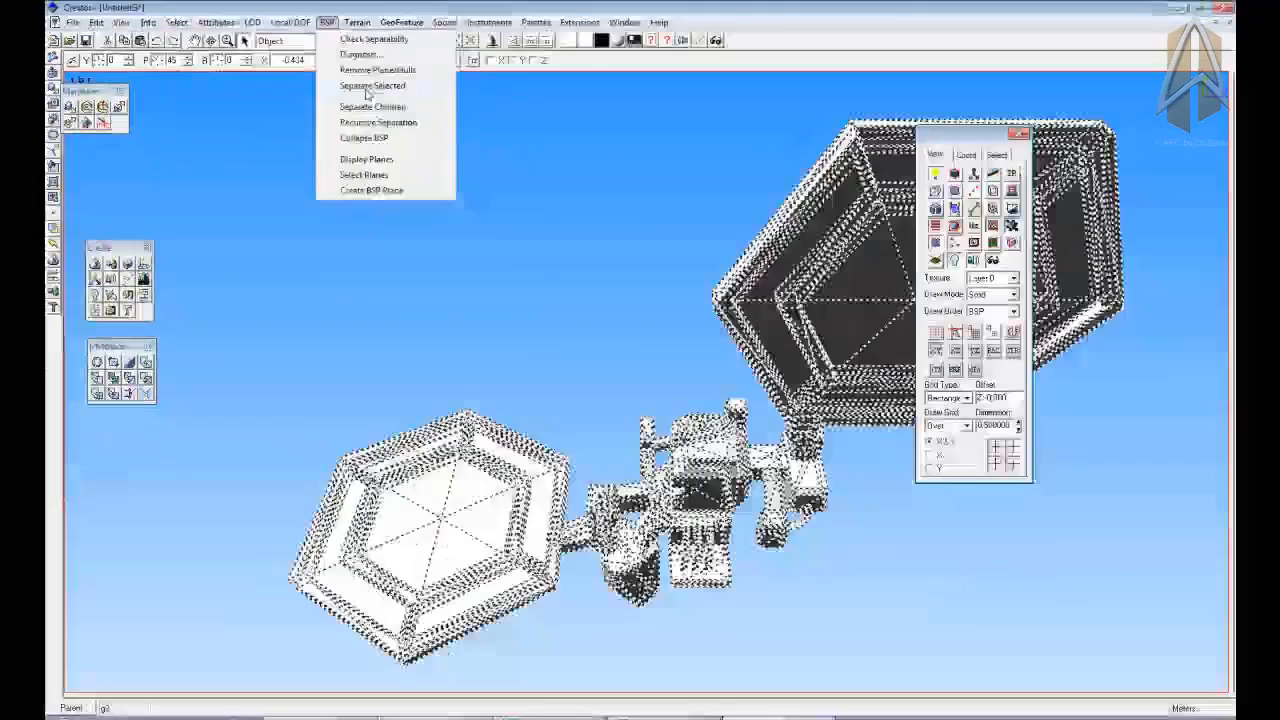
{"action": "left_click", "coordinate": [436, 104]}
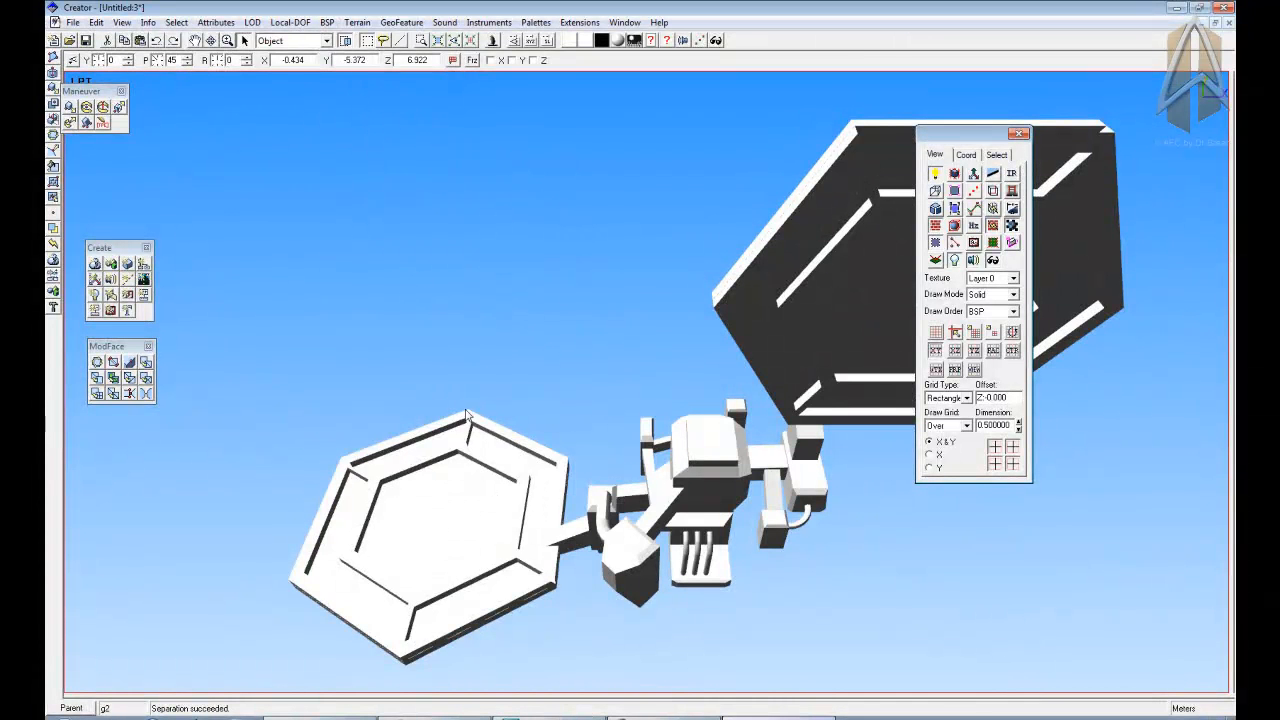